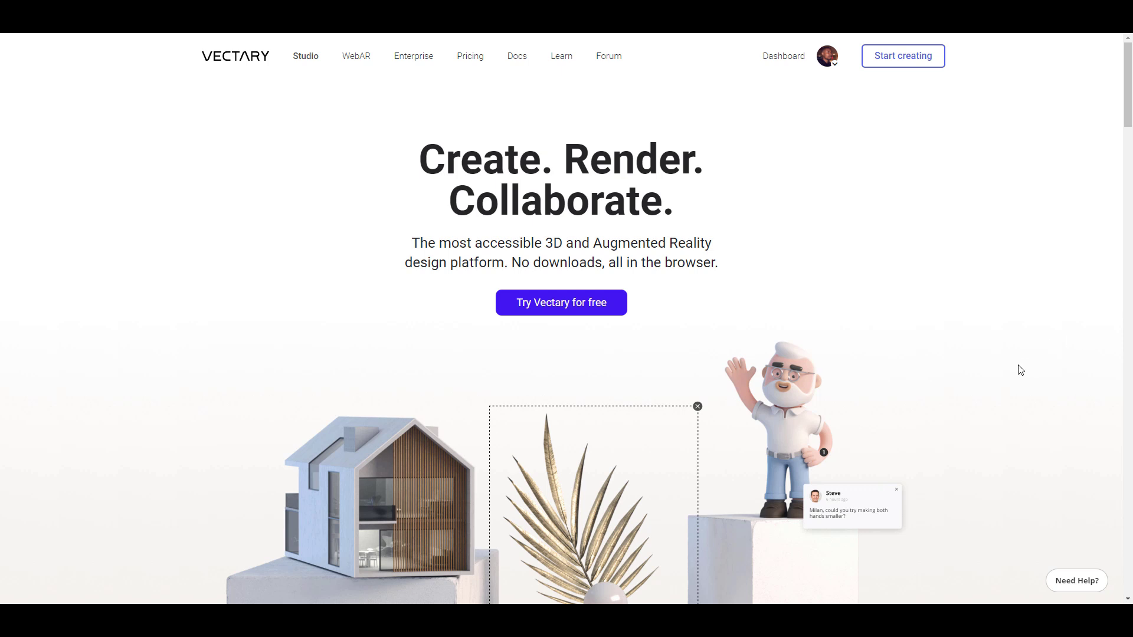
Review the Vectary Studio landing page, including its sections on templates, modeling workflow, rendering, collaboration and output formats
{"action": "scroll", "coordinate": [1018, 363], "scroll_direction": "down", "scroll_amount": 5}
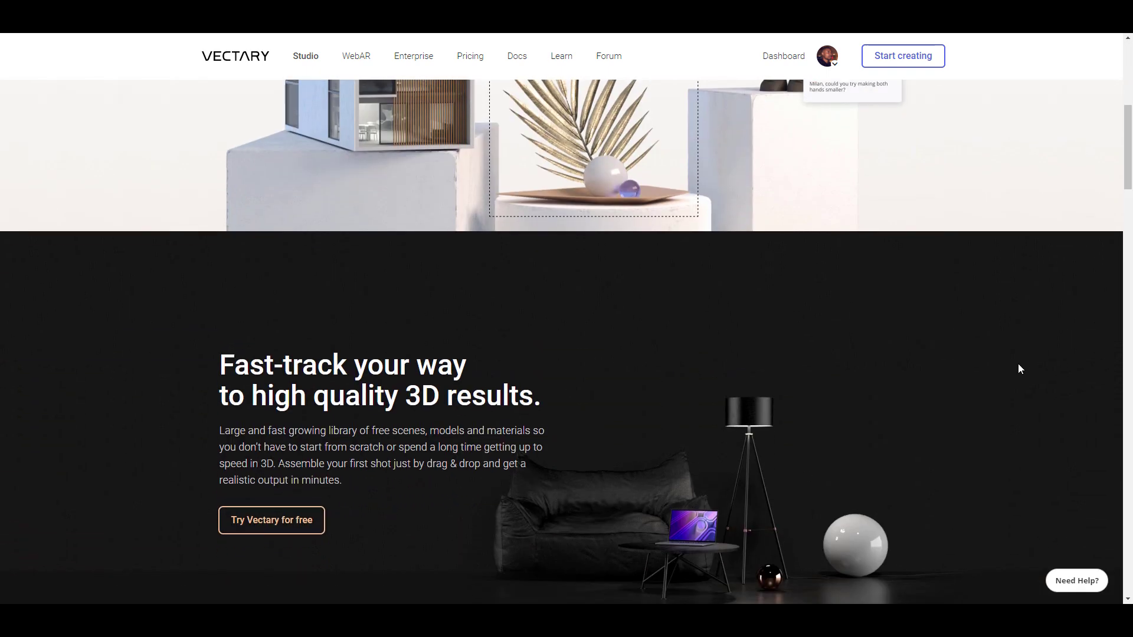
{"action": "scroll", "coordinate": [1018, 363], "scroll_direction": "up", "scroll_amount": 6}
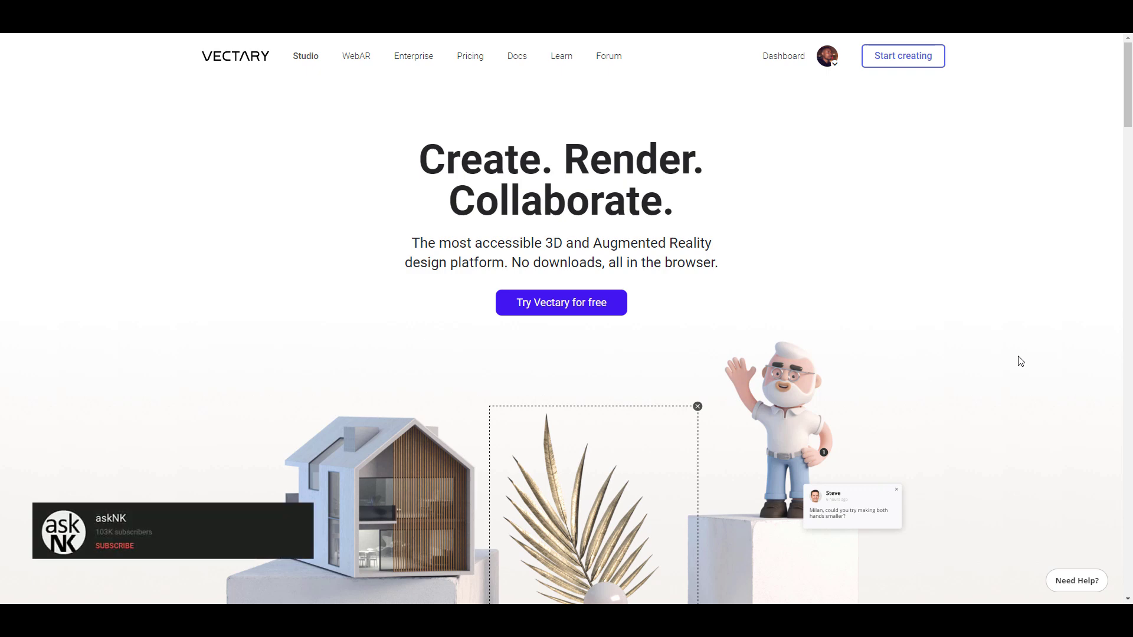
{"action": "scroll", "coordinate": [1021, 361], "scroll_direction": "down", "scroll_amount": 5}
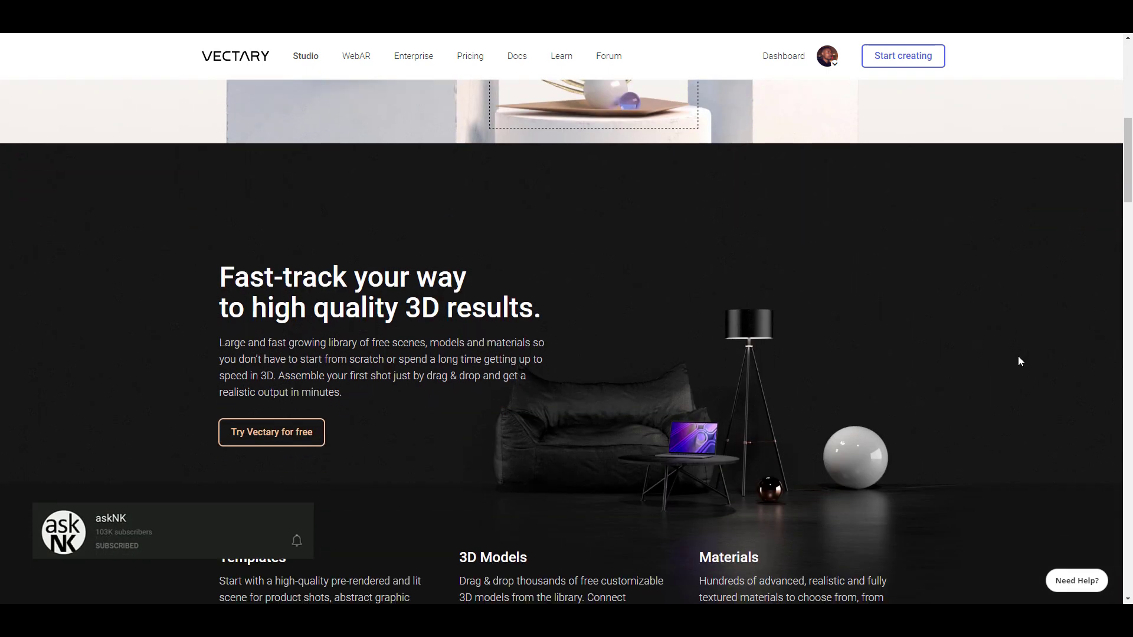
{"action": "scroll", "coordinate": [1018, 357], "scroll_direction": "down", "scroll_amount": 5}
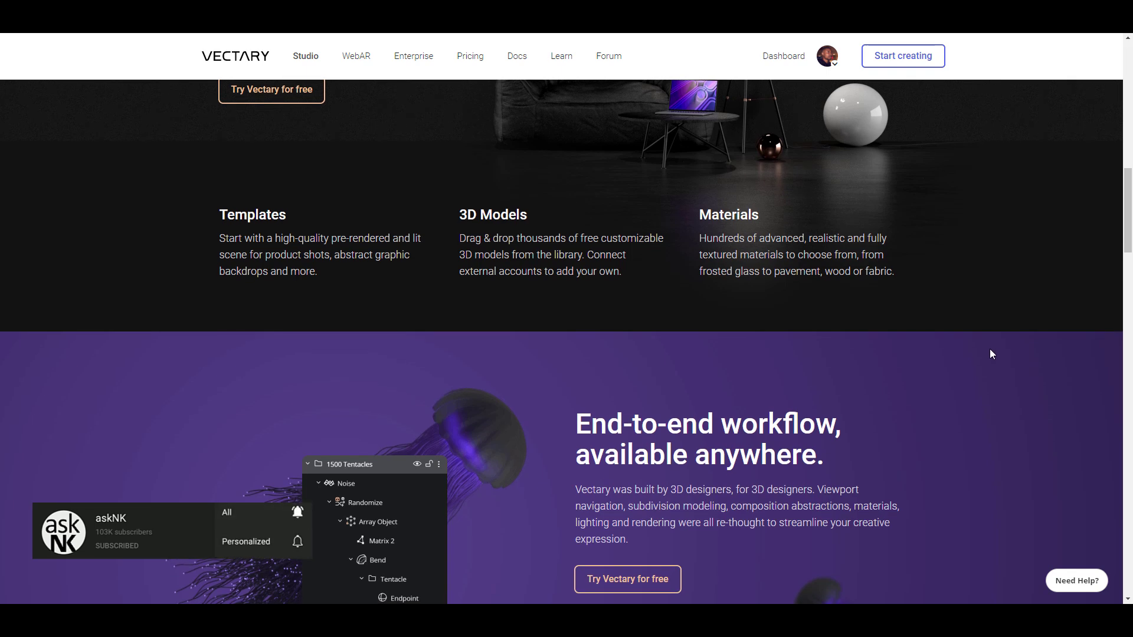
{"action": "scroll", "coordinate": [991, 353], "scroll_direction": "down", "scroll_amount": 5}
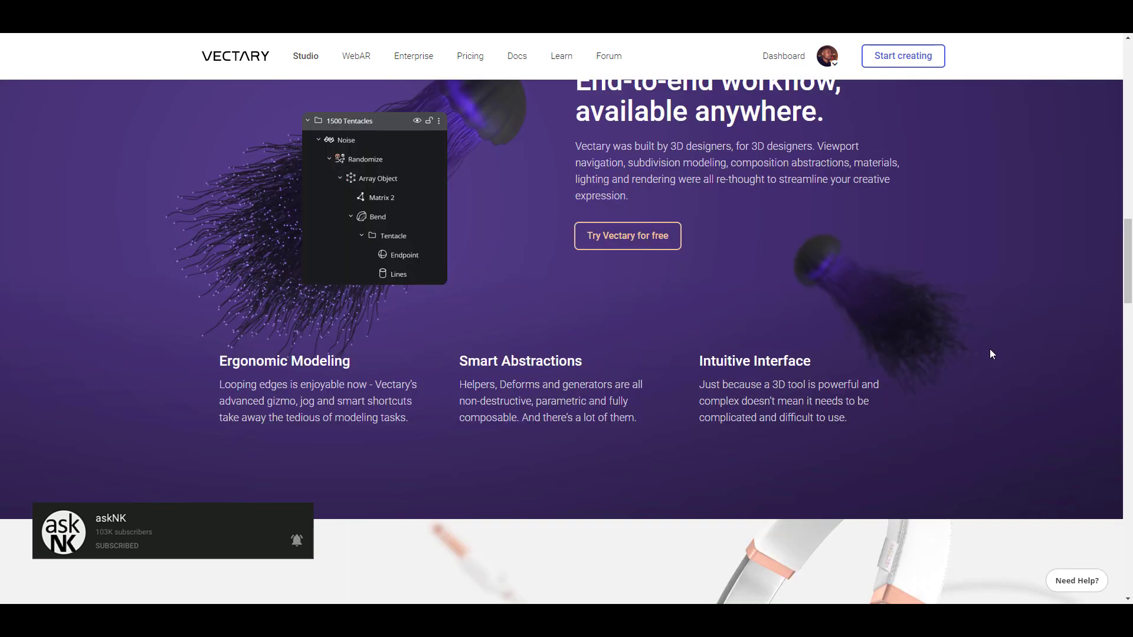
{"action": "scroll", "coordinate": [991, 353], "scroll_direction": "down", "scroll_amount": 6}
{"action": "scroll", "coordinate": [991, 352], "scroll_direction": "down", "scroll_amount": 2}
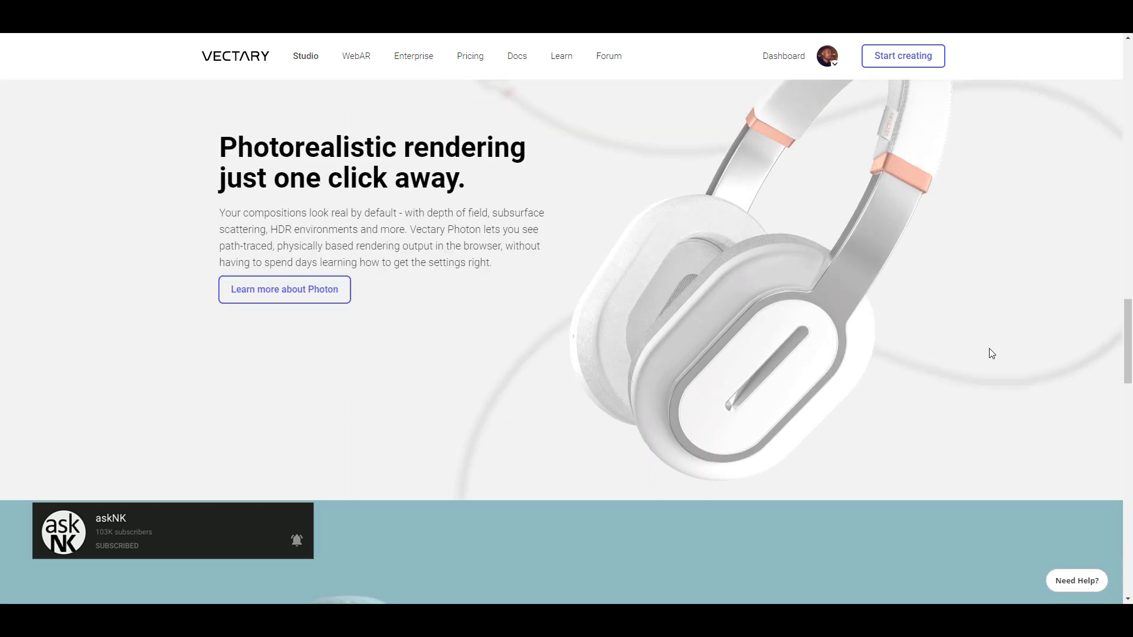
{"action": "scroll", "coordinate": [991, 353], "scroll_direction": "down", "scroll_amount": 2}
{"action": "scroll", "coordinate": [991, 353], "scroll_direction": "down", "scroll_amount": 3}
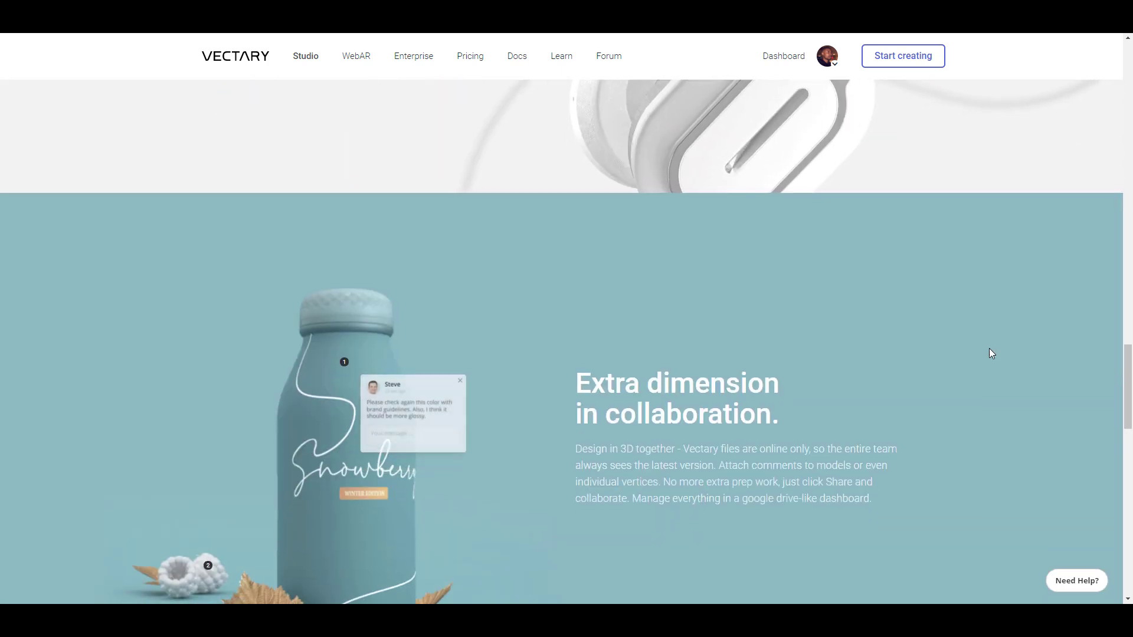
{"action": "scroll", "coordinate": [991, 354], "scroll_direction": "down", "scroll_amount": 3}
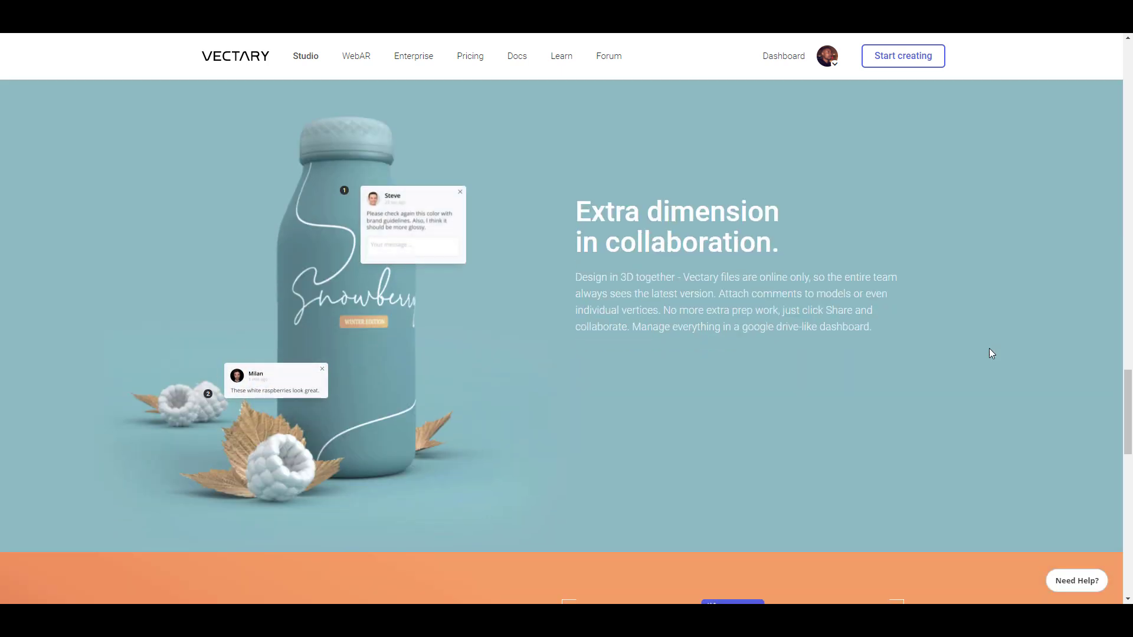
{"action": "scroll", "coordinate": [991, 353], "scroll_direction": "down", "scroll_amount": 12}
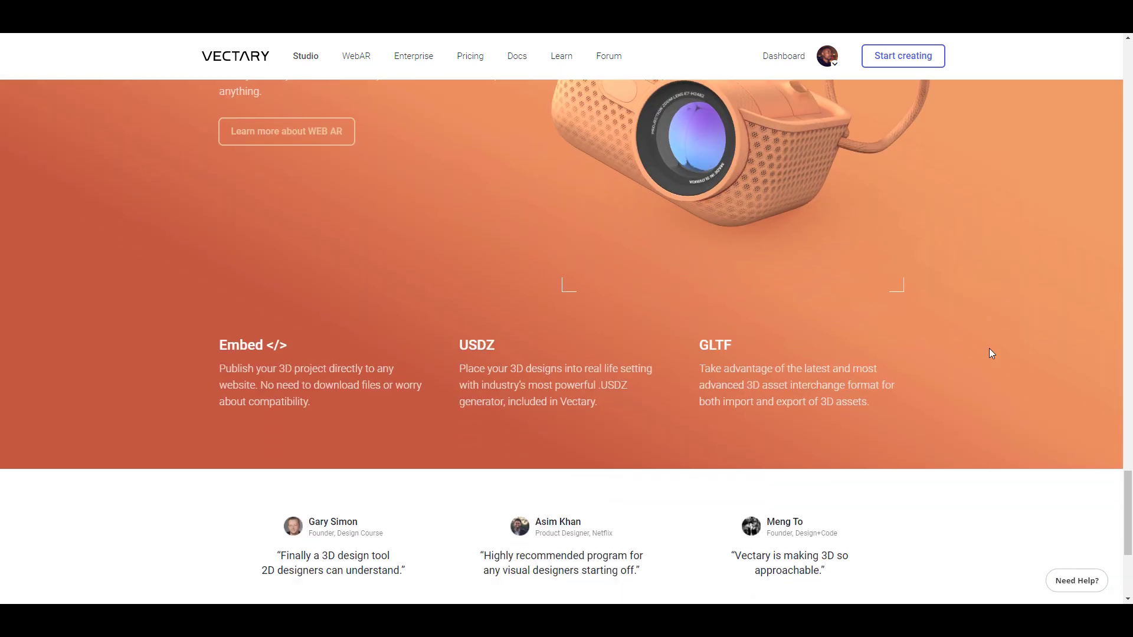
{"action": "scroll", "coordinate": [1026, 372], "scroll_direction": "up", "scroll_amount": 20}
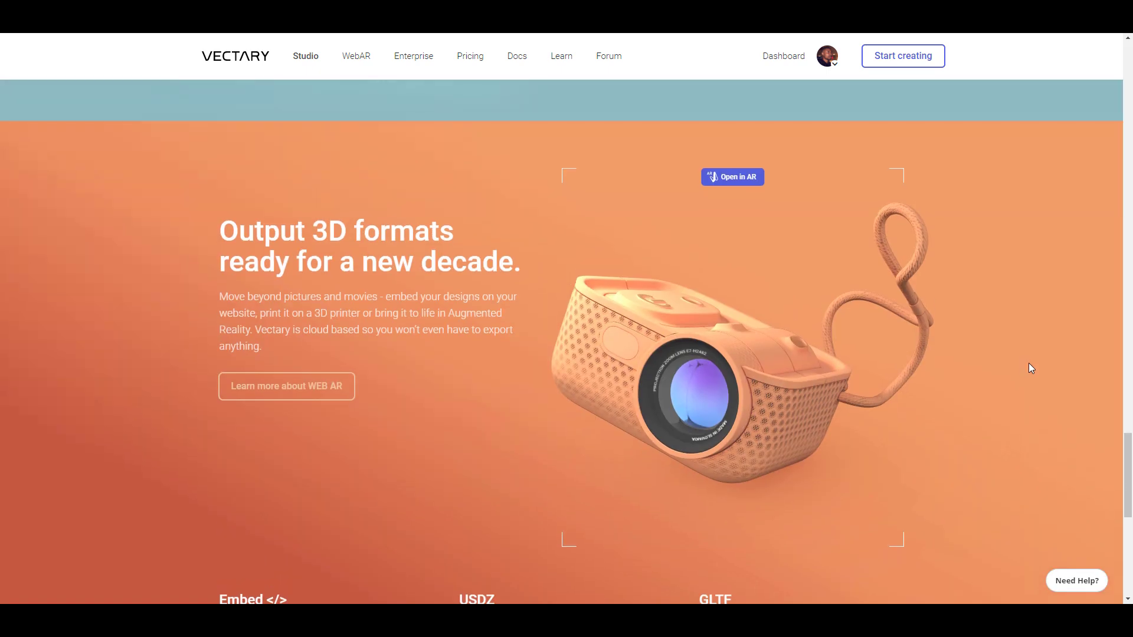
{"action": "scroll", "coordinate": [1030, 367], "scroll_direction": "up", "scroll_amount": 7}
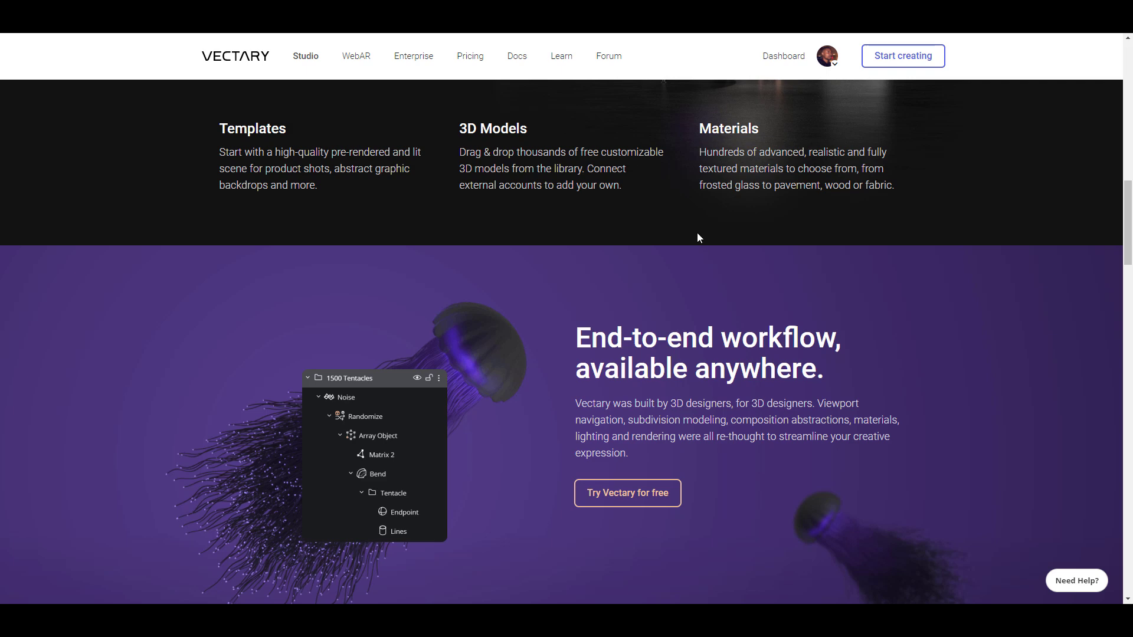
Go to the project dashboard and create a new project in Drafts
{"action": "scroll", "coordinate": [712, 229], "scroll_direction": "up", "scroll_amount": 7}
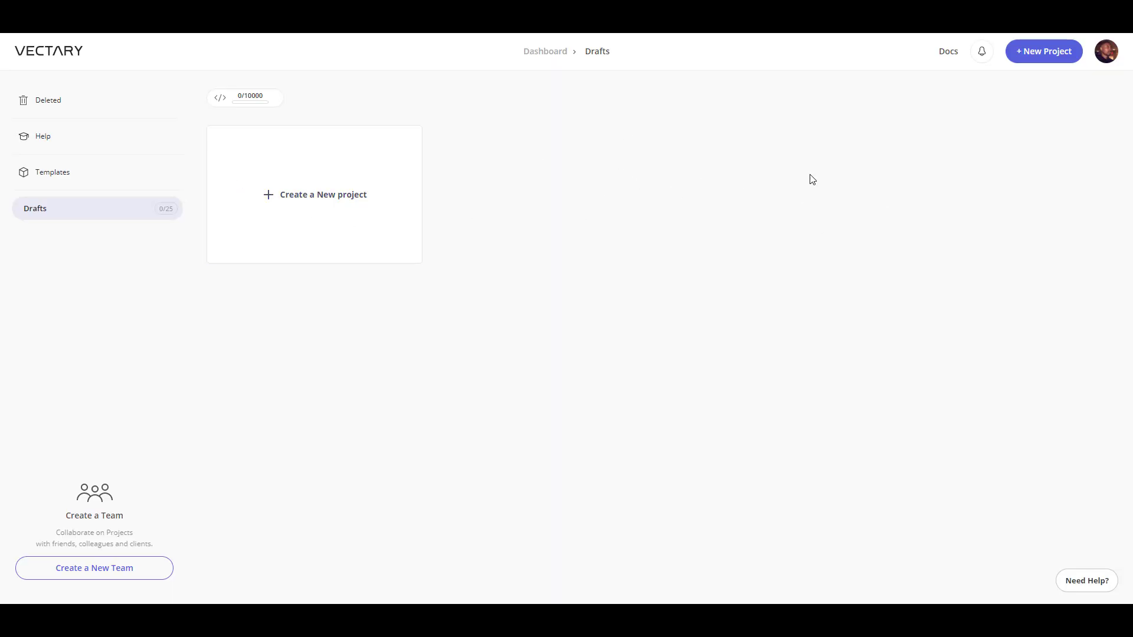
{"action": "left_click", "coordinate": [330, 191]}
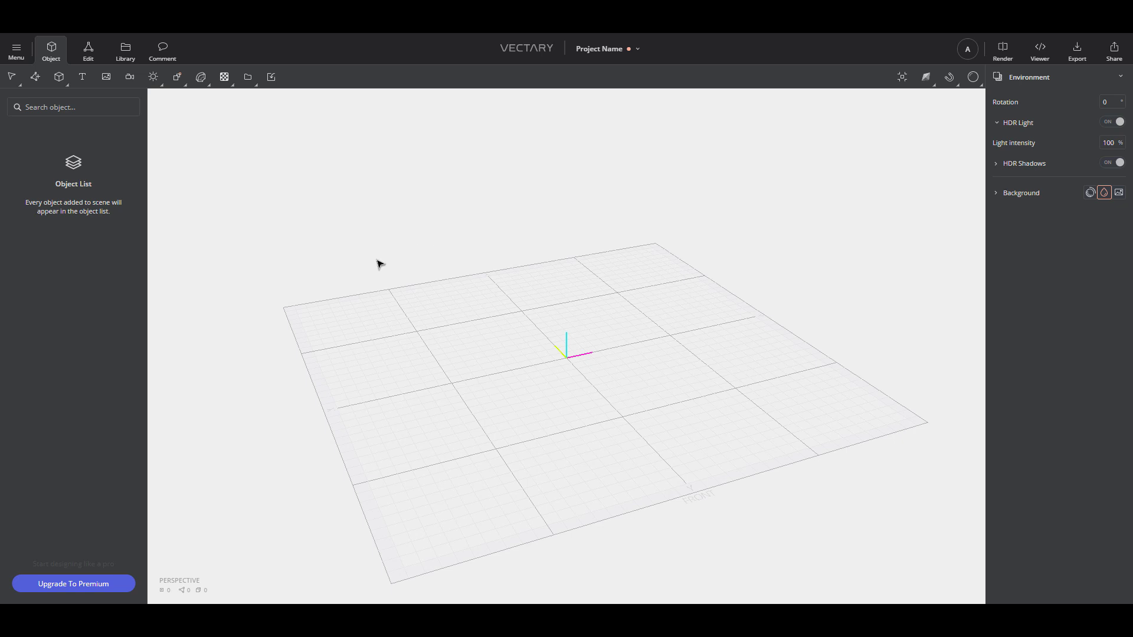
Examine the editor's settings, including the Dark Mode option, and close them without changing anything
{"action": "left_click", "coordinate": [16, 52]}
{"action": "mouse_move", "coordinate": [71, 178]}
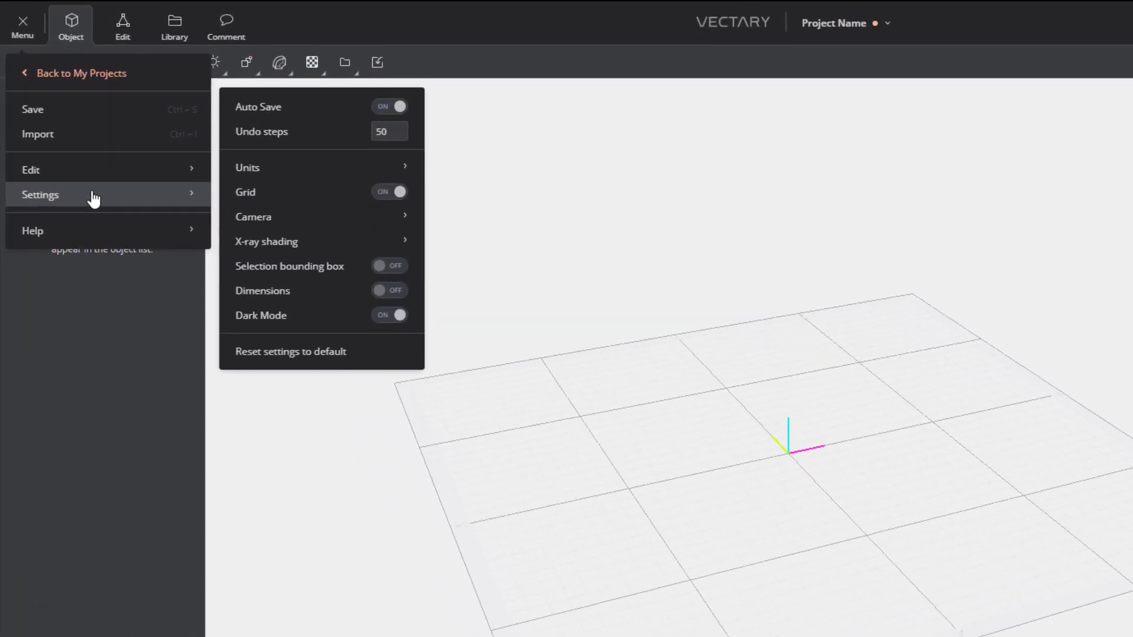
{"action": "mouse_move", "coordinate": [290, 274]}
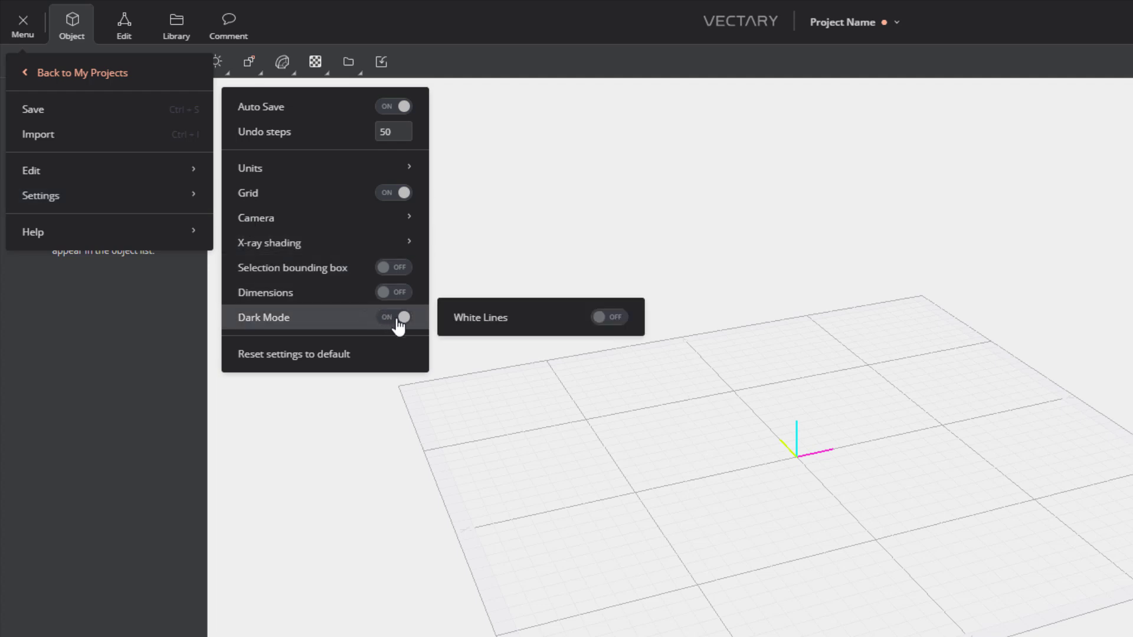
{"action": "key", "text": "Escape"}
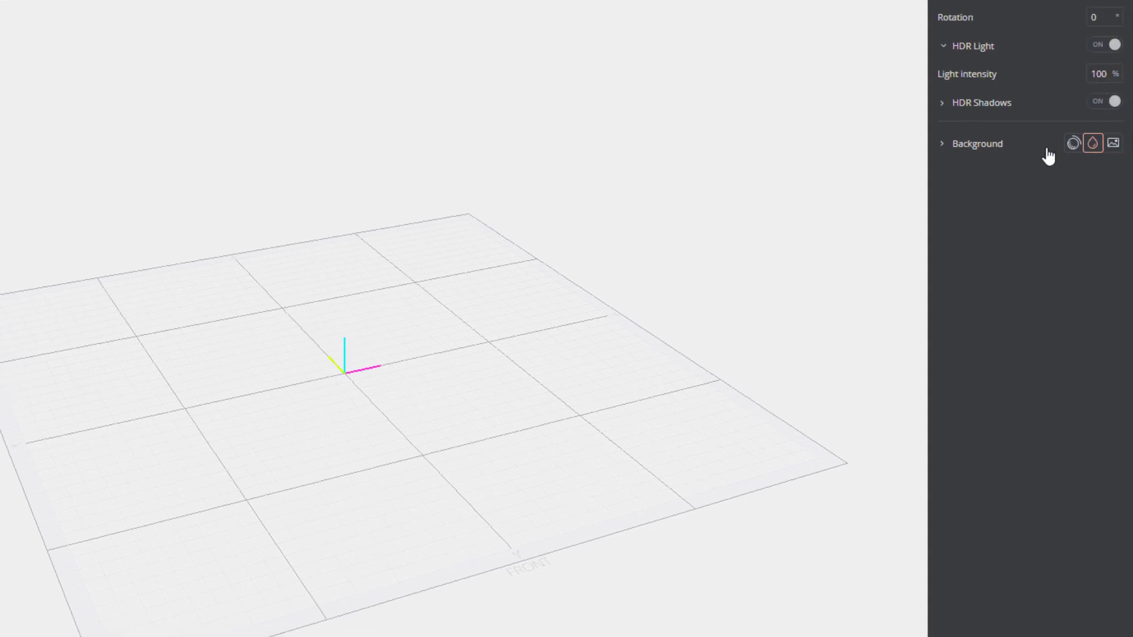
Set the scene background to the environment image instead of the solid colour
{"action": "left_click", "coordinate": [1073, 143]}
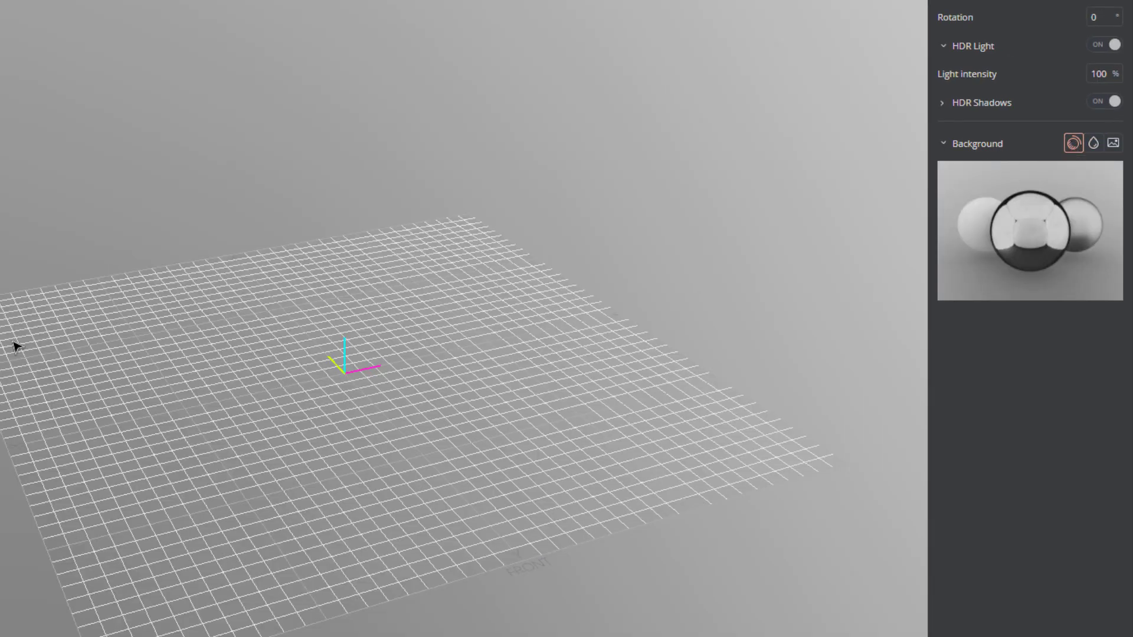
{"action": "scroll", "coordinate": [274, 289], "scroll_direction": "down", "scroll_amount": 3}
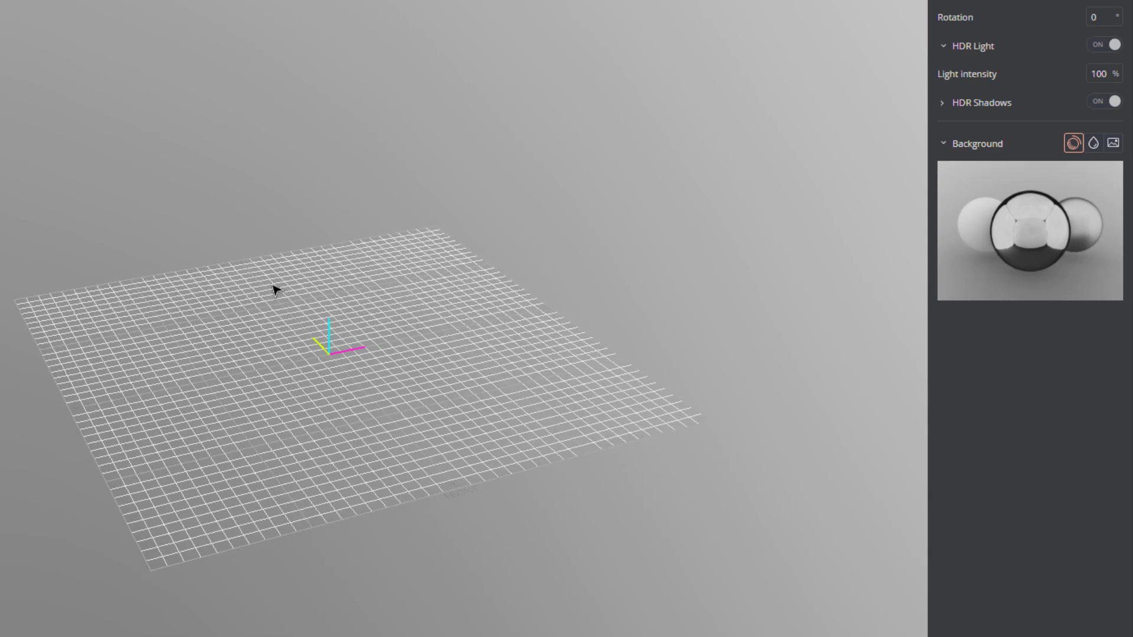
{"action": "scroll", "coordinate": [275, 289], "scroll_direction": "up", "scroll_amount": 3}
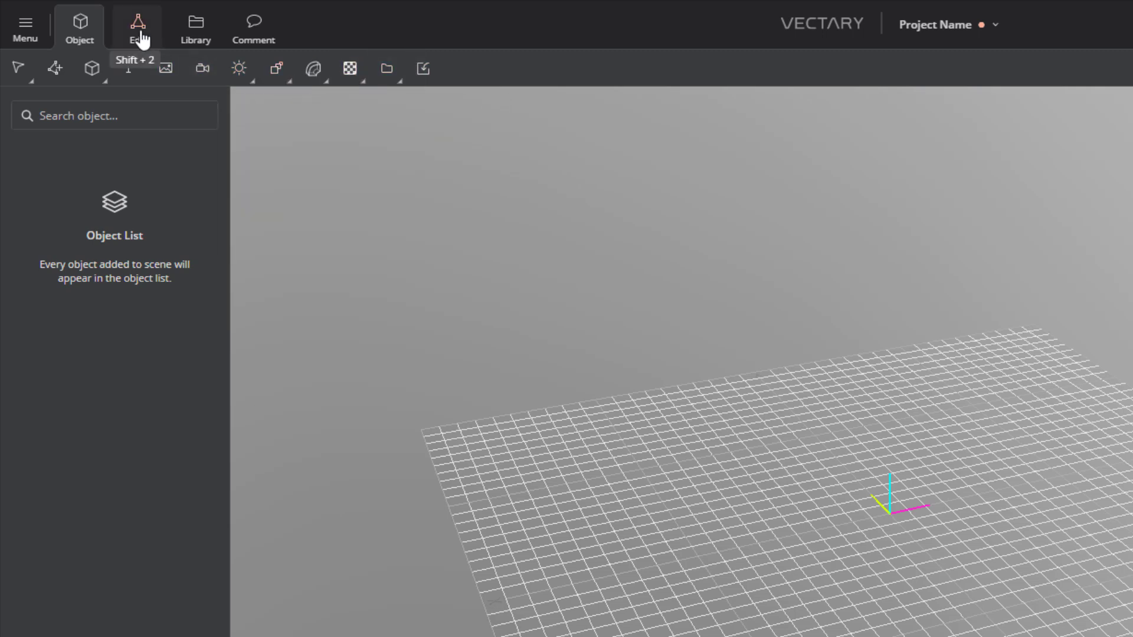
Look at the Library collections and the Comment mode, and return to Object mode
{"action": "left_click", "coordinate": [190, 35]}
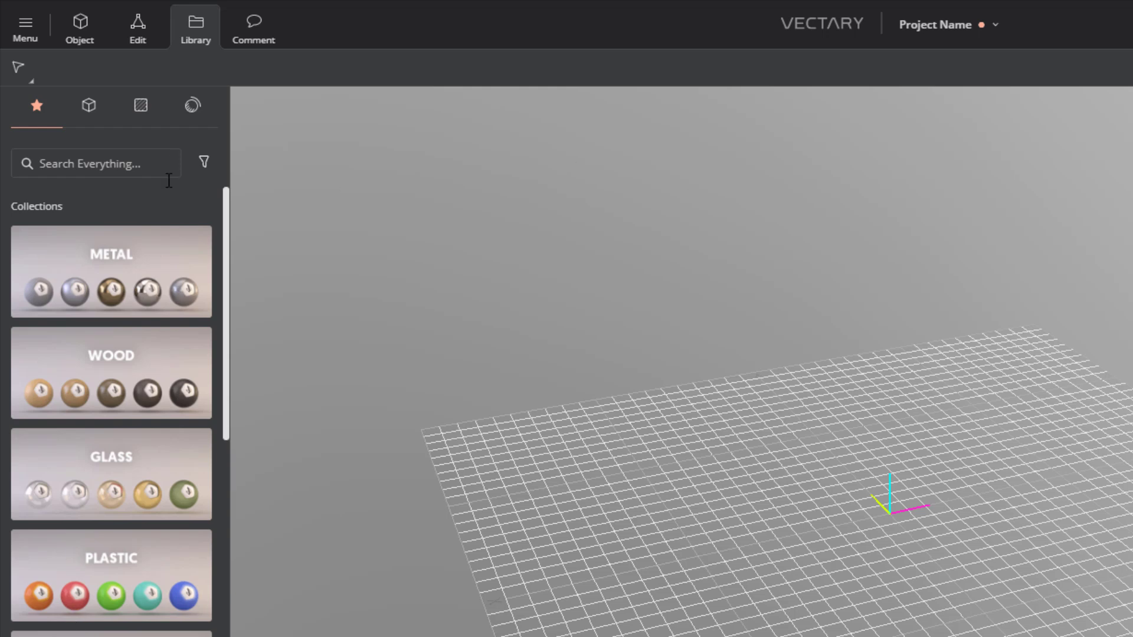
{"action": "left_click", "coordinate": [257, 29]}
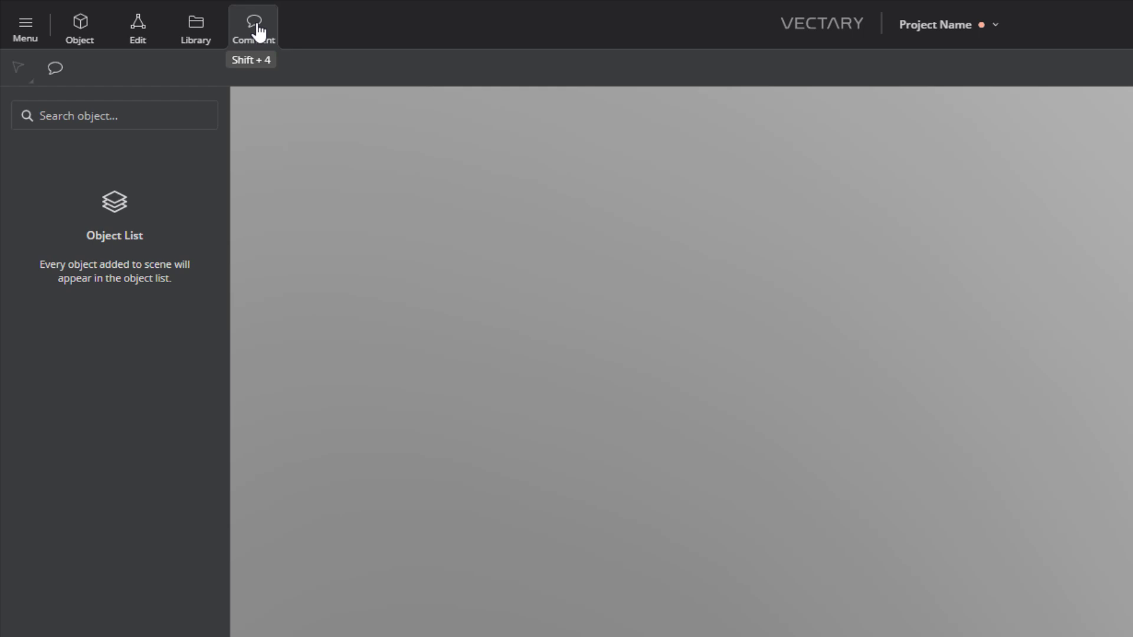
{"action": "left_click", "coordinate": [82, 30]}
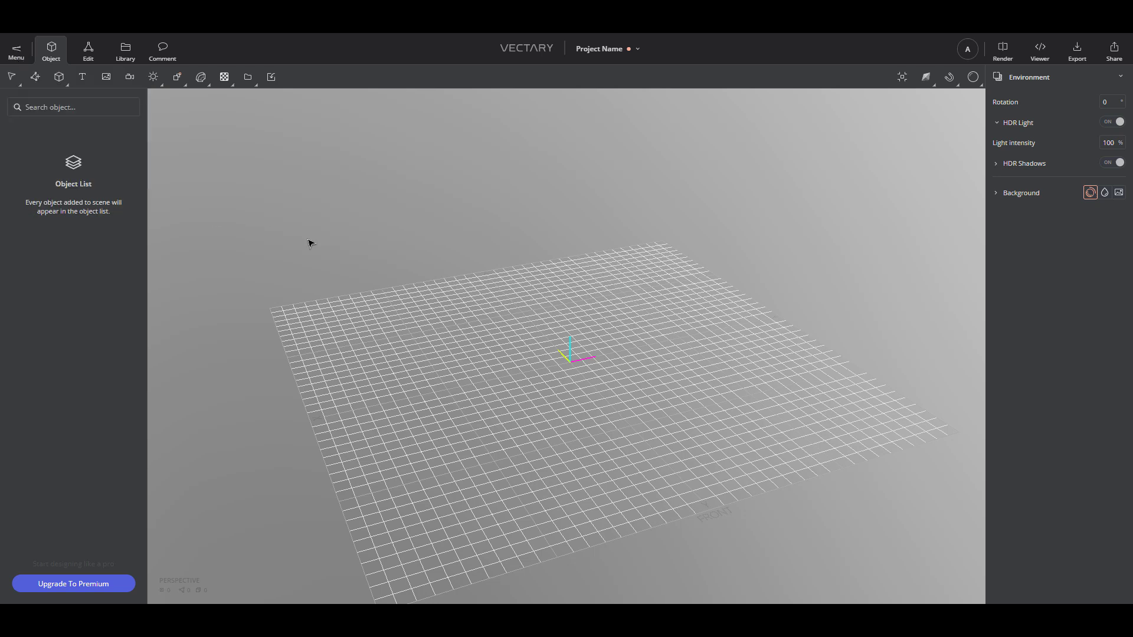
Import the susan.fbx model of the monkey head into the scene
{"action": "left_click", "coordinate": [17, 56]}
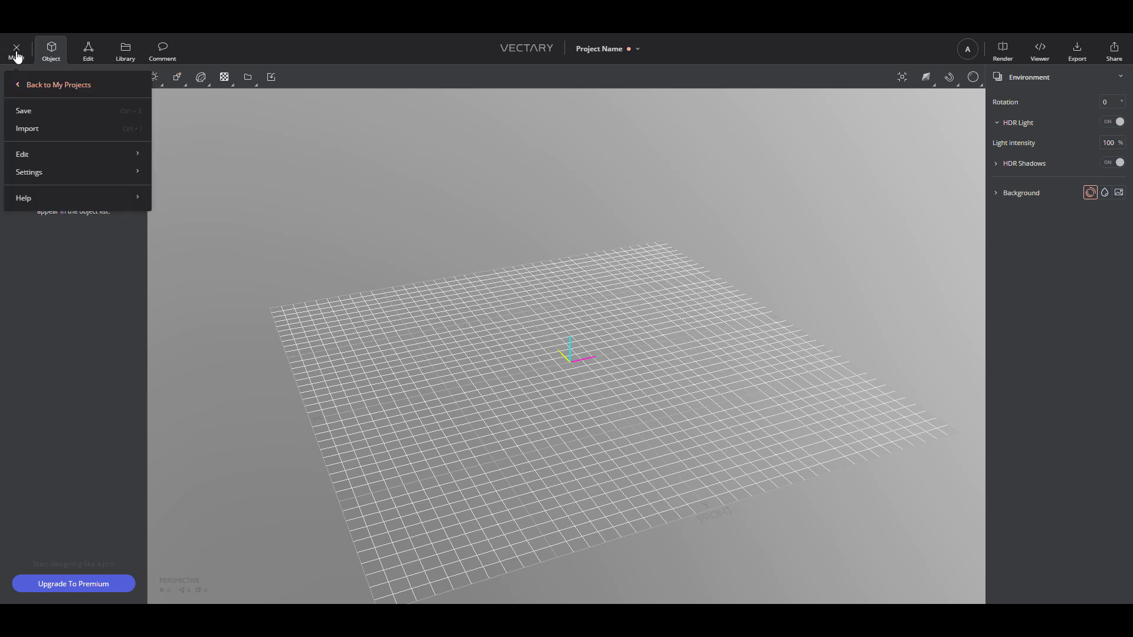
{"action": "left_click", "coordinate": [50, 130]}
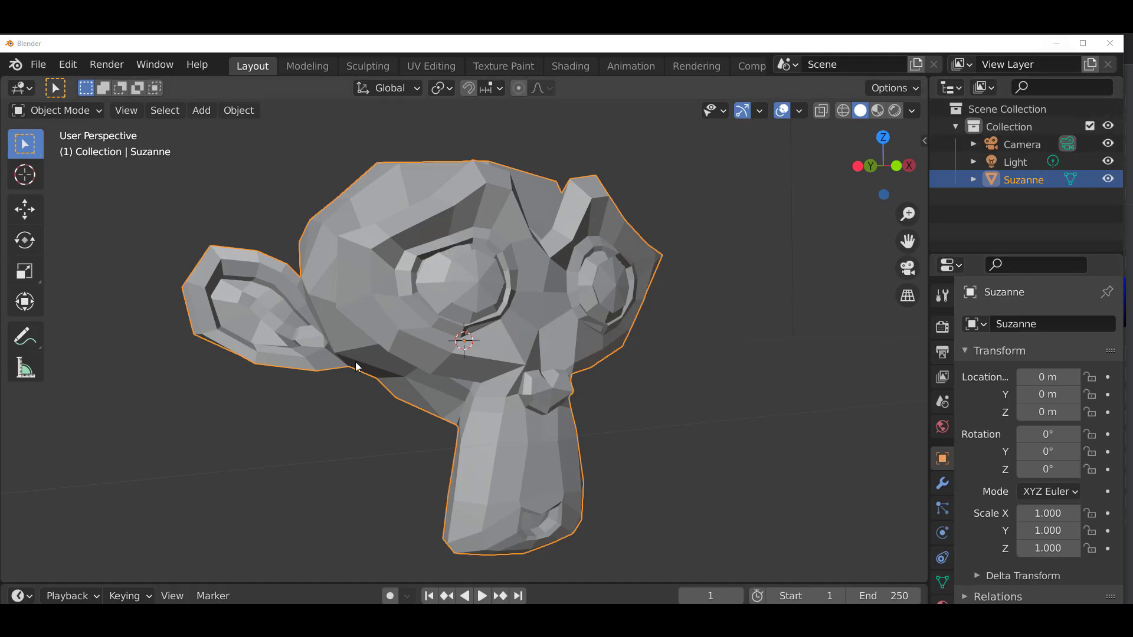
{"action": "left_click", "coordinate": [693, 423]}
{"action": "left_click", "coordinate": [525, 308]}
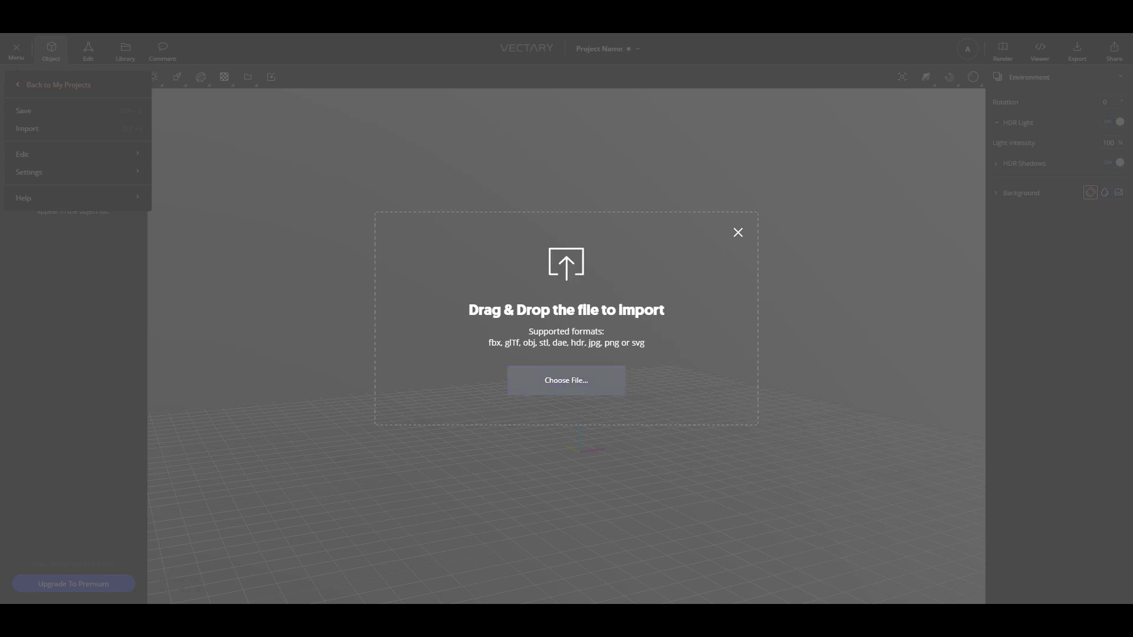
{"action": "left_click_drag", "start_coordinate": [1132, 277], "coordinate": [561, 303]}
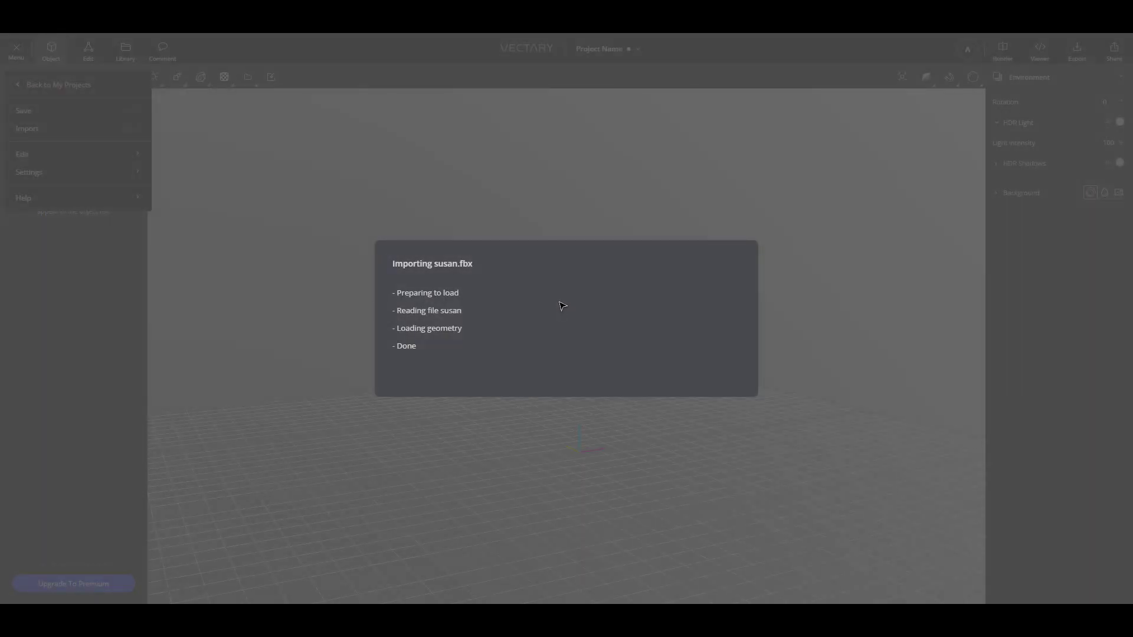
{"action": "left_click", "coordinate": [587, 366]}
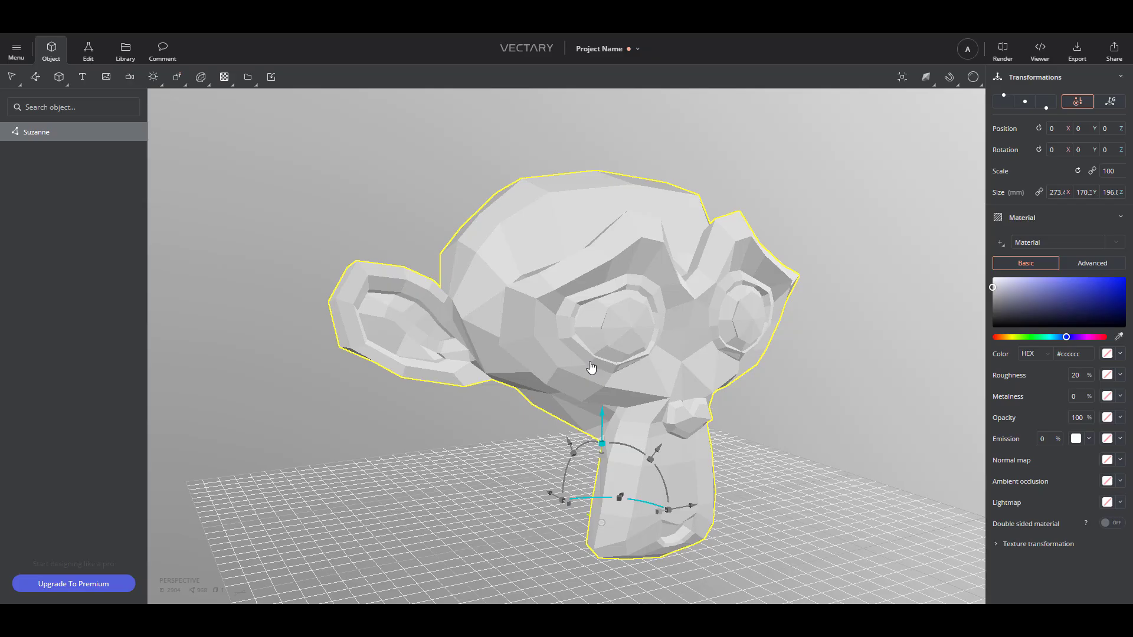
Add an infinite plane primitive to the scene and hide it
{"action": "left_click_drag", "start_coordinate": [591, 367], "coordinate": [746, 283]}
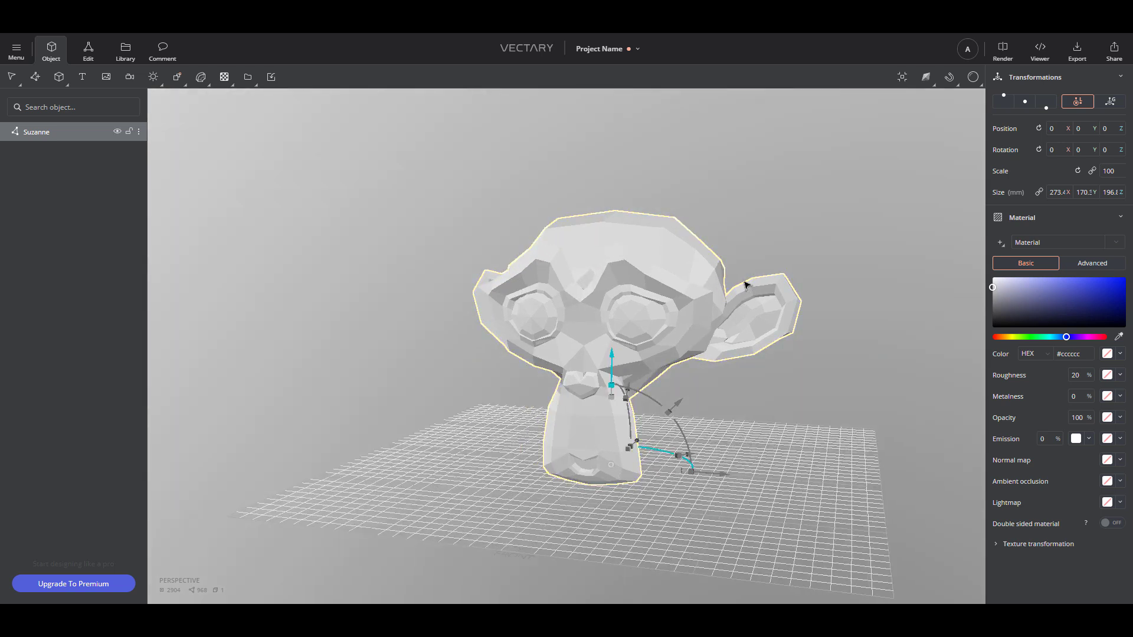
{"action": "left_click", "coordinate": [489, 396]}
{"action": "left_click_drag", "start_coordinate": [489, 396], "coordinate": [632, 332]}
{"action": "left_click", "coordinate": [637, 311]}
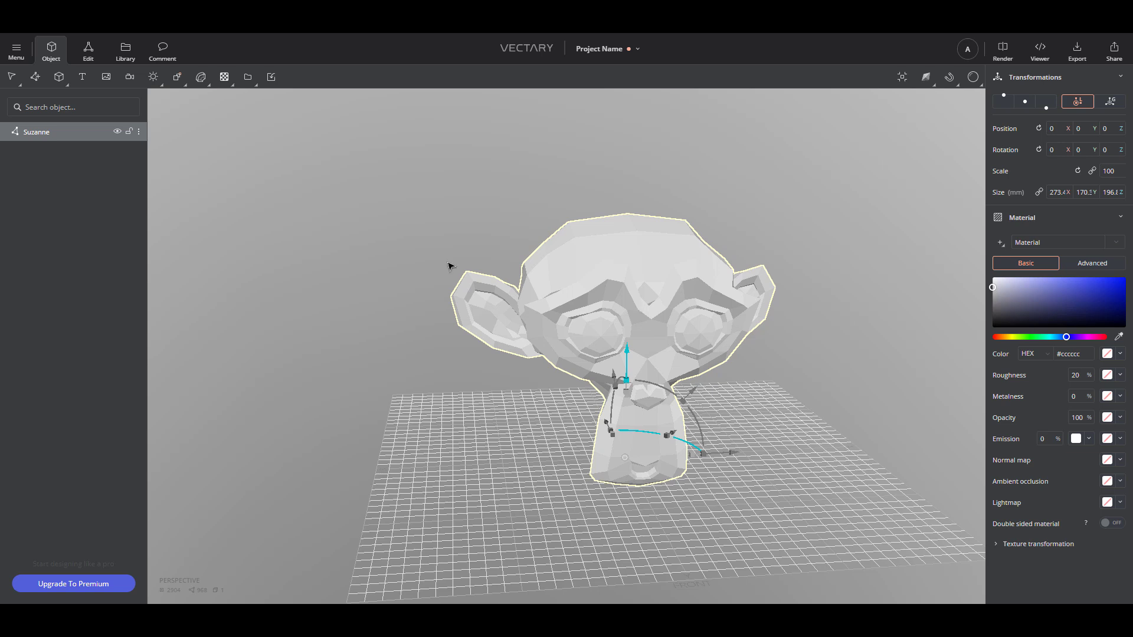
{"action": "left_click", "coordinate": [60, 80]}
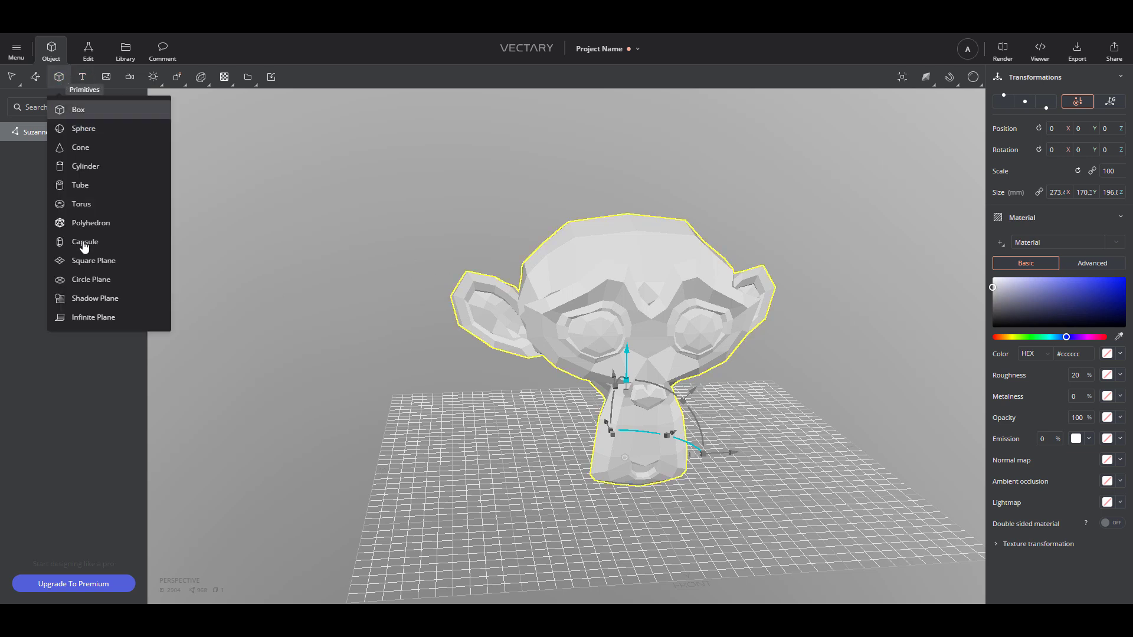
{"action": "left_click", "coordinate": [95, 317]}
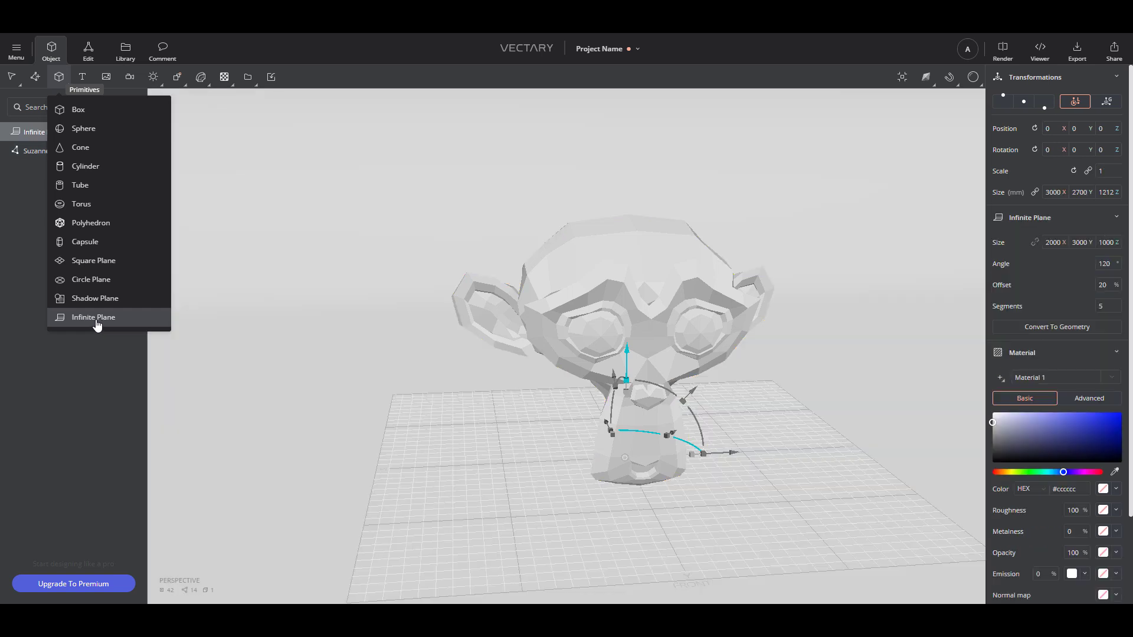
{"action": "left_click", "coordinate": [73, 175]}
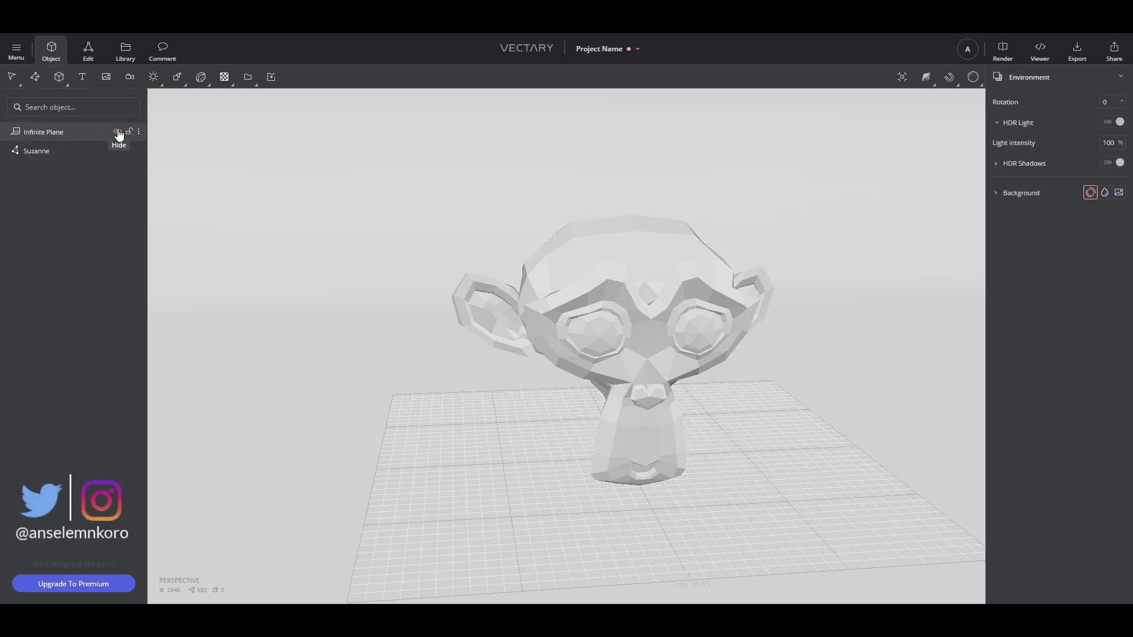
{"action": "left_click", "coordinate": [118, 133]}
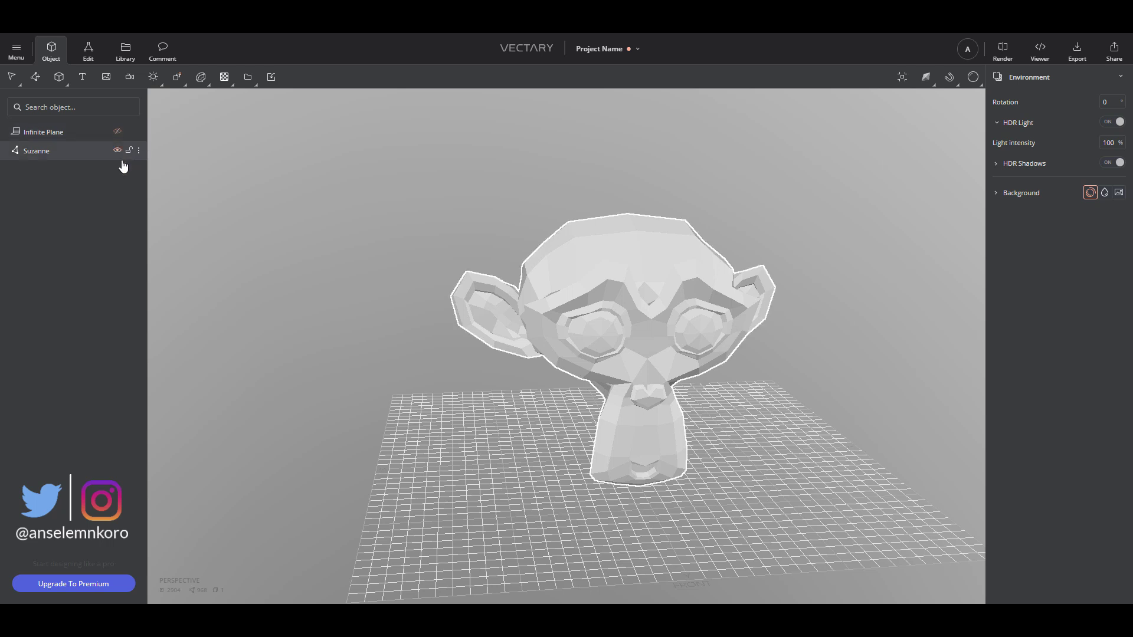
Add a box primitive to the scene with the monkey head
{"action": "left_click", "coordinate": [41, 153]}
{"action": "left_click", "coordinate": [59, 78]}
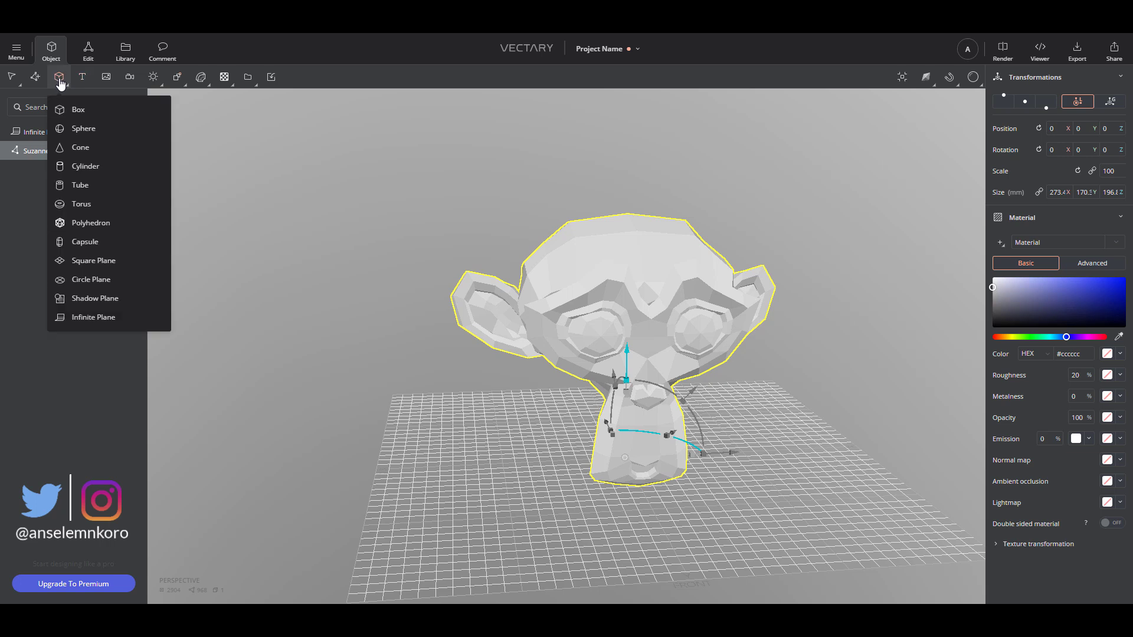
{"action": "left_click", "coordinate": [83, 114]}
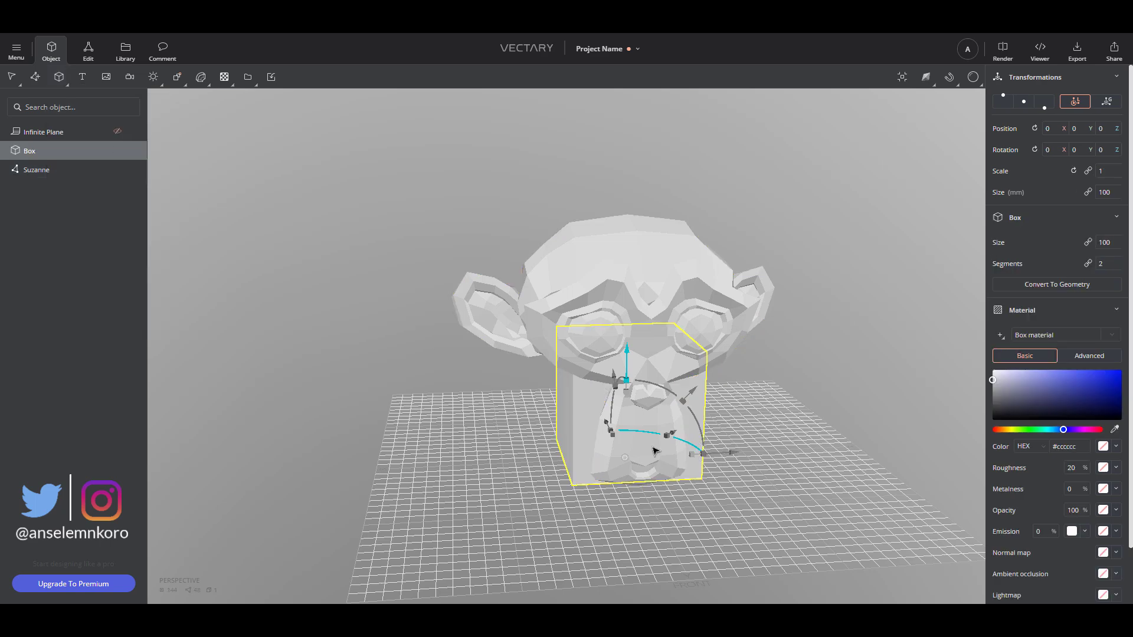
Move the box about 200 mm along the negative X axis, beside the monkey head
{"action": "left_click_drag", "start_coordinate": [653, 451], "coordinate": [344, 425]}
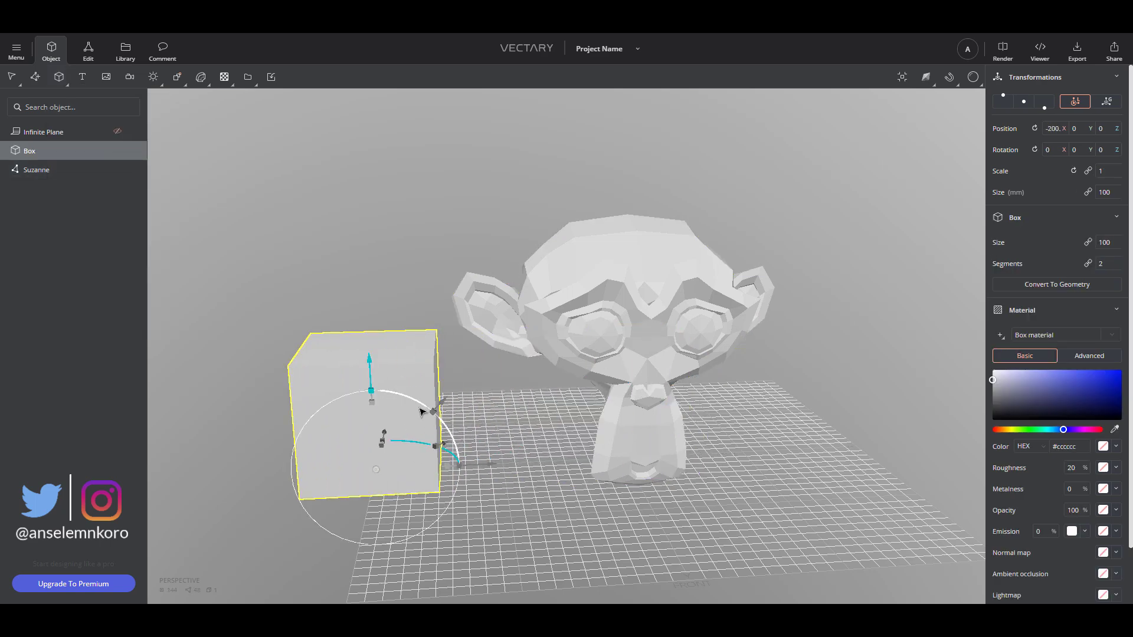
{"action": "left_click_drag", "start_coordinate": [544, 412], "coordinate": [604, 426]}
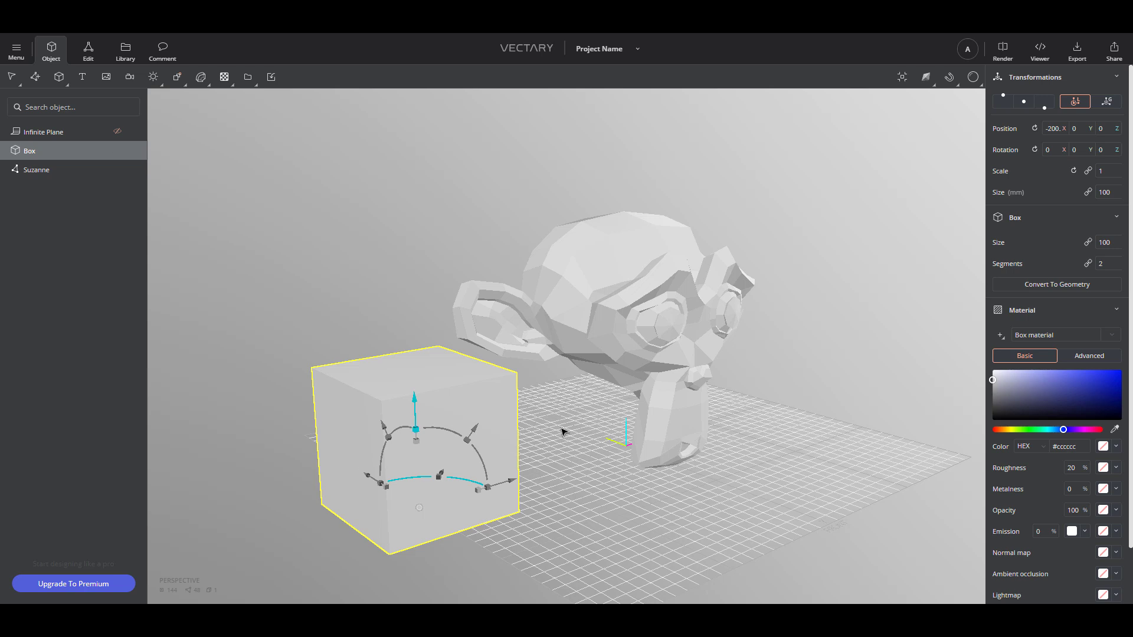
{"action": "scroll", "coordinate": [563, 433], "scroll_direction": "up", "scroll_amount": 3}
{"action": "scroll", "coordinate": [562, 432], "scroll_direction": "up", "scroll_amount": 3}
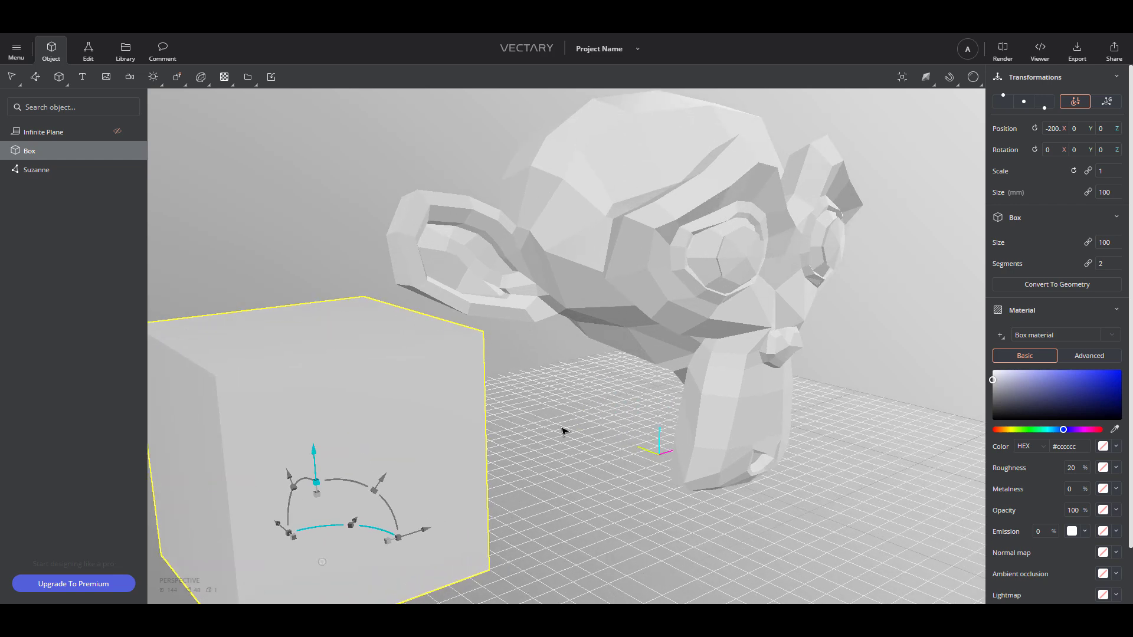
{"action": "scroll", "coordinate": [561, 430], "scroll_direction": "down", "scroll_amount": 3}
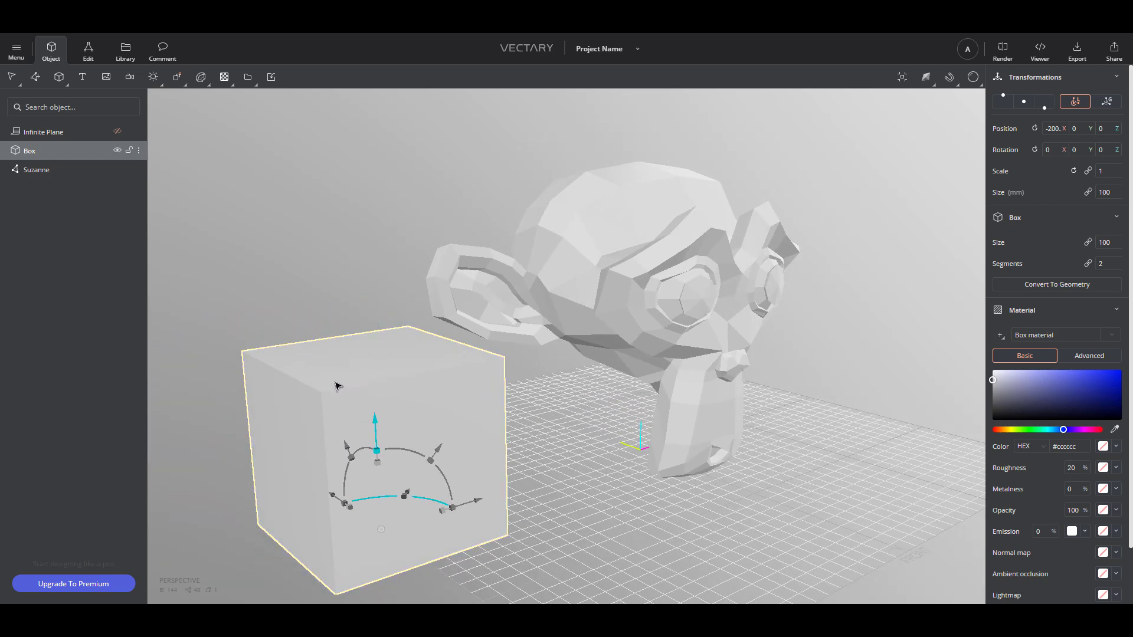
Rotate the box 140 degrees about the X axis
{"action": "left_click_drag", "start_coordinate": [336, 385], "coordinate": [230, 401]}
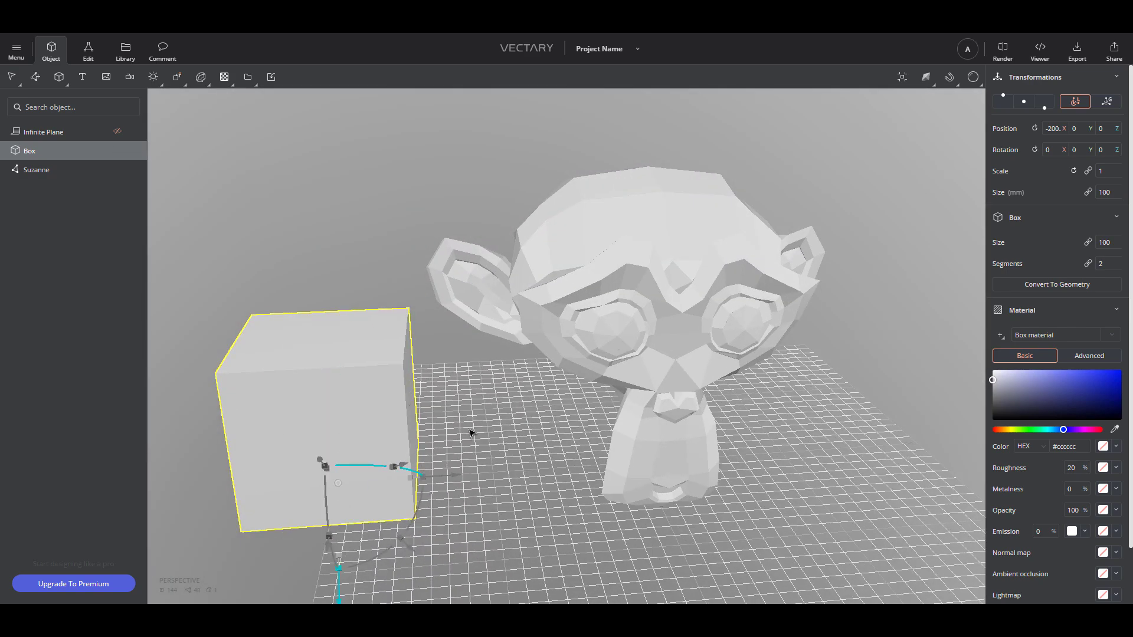
{"action": "left_click_drag", "start_coordinate": [471, 433], "coordinate": [667, 413]}
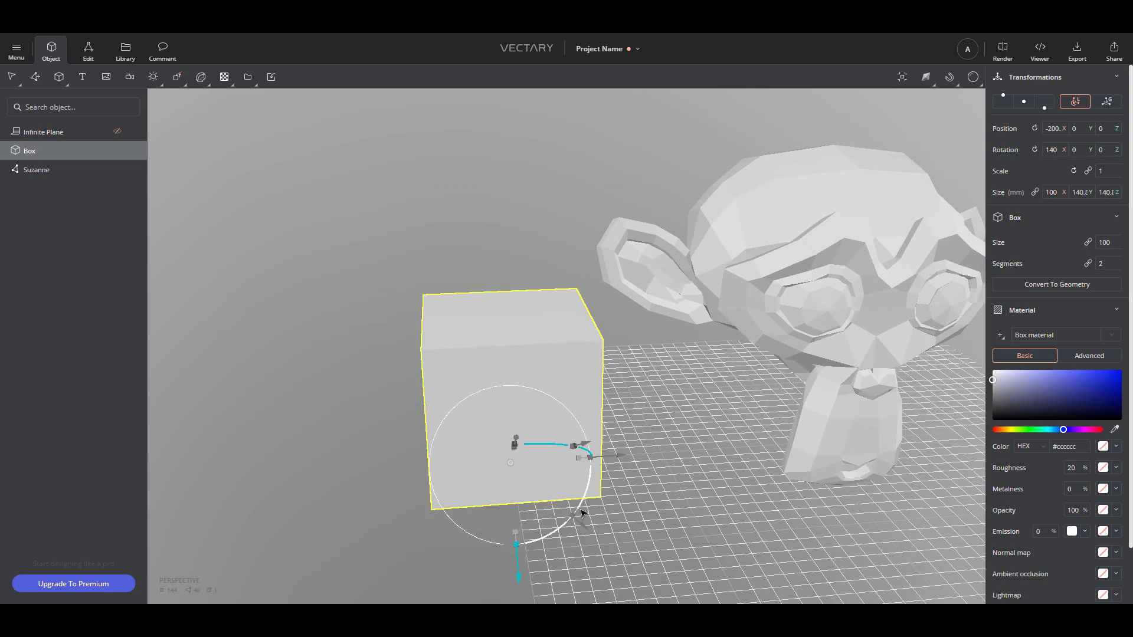
{"action": "left_click_drag", "start_coordinate": [482, 562], "coordinate": [655, 485]}
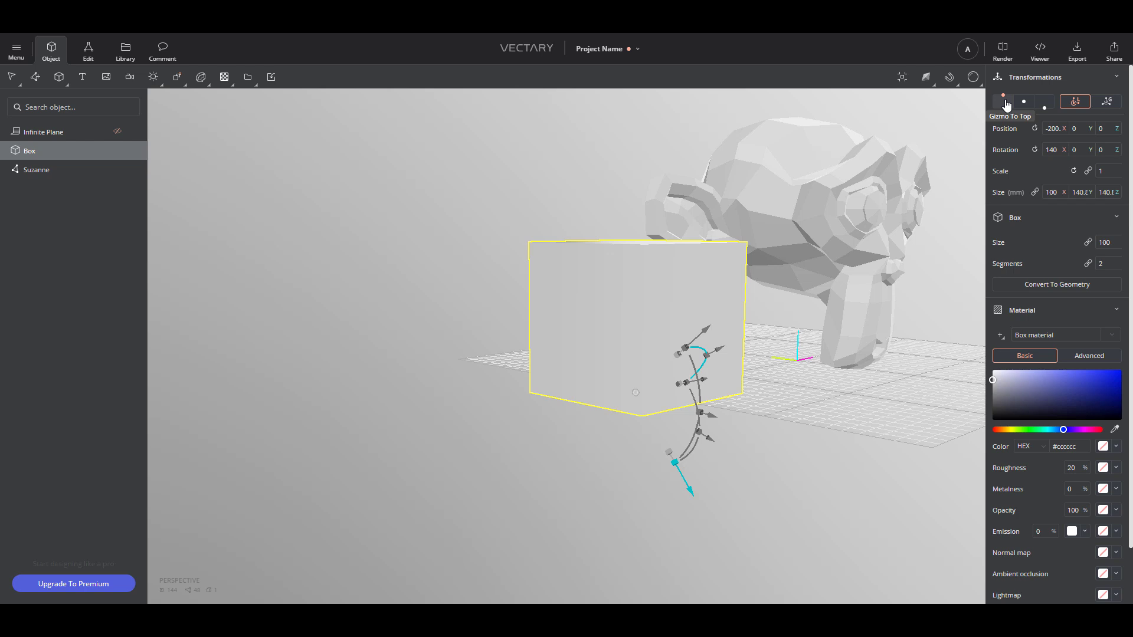
Try the center and bottom gizmo placements on the box, then switch to the global gizmo and back to the local one
{"action": "left_click", "coordinate": [1024, 103]}
{"action": "left_click", "coordinate": [1049, 110]}
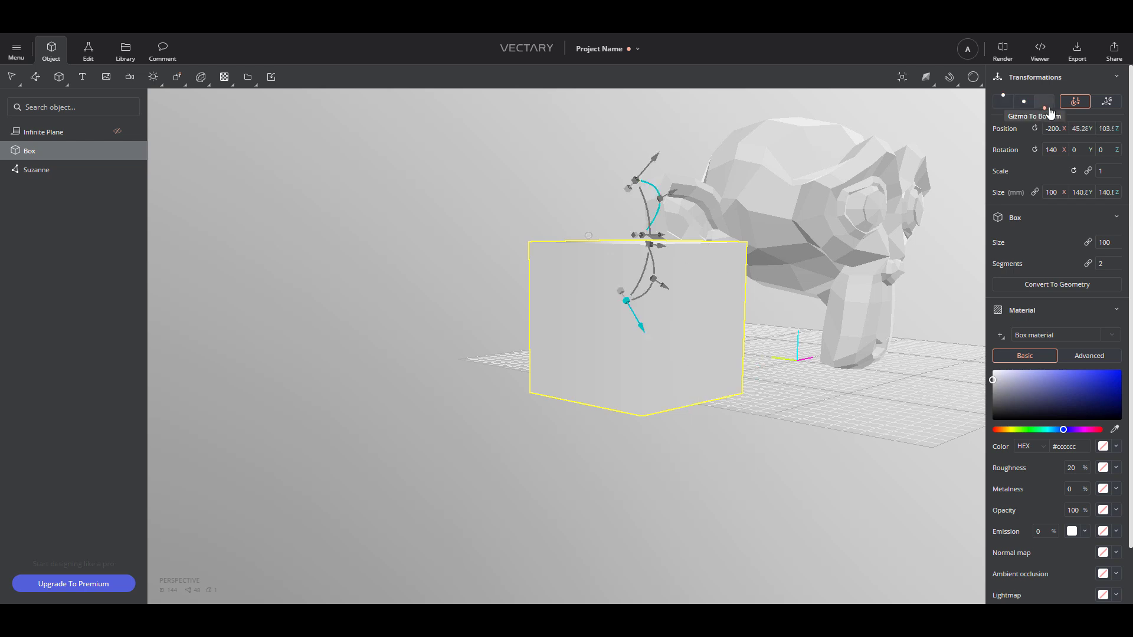
{"action": "left_click", "coordinate": [1046, 110]}
{"action": "left_click", "coordinate": [1044, 110]}
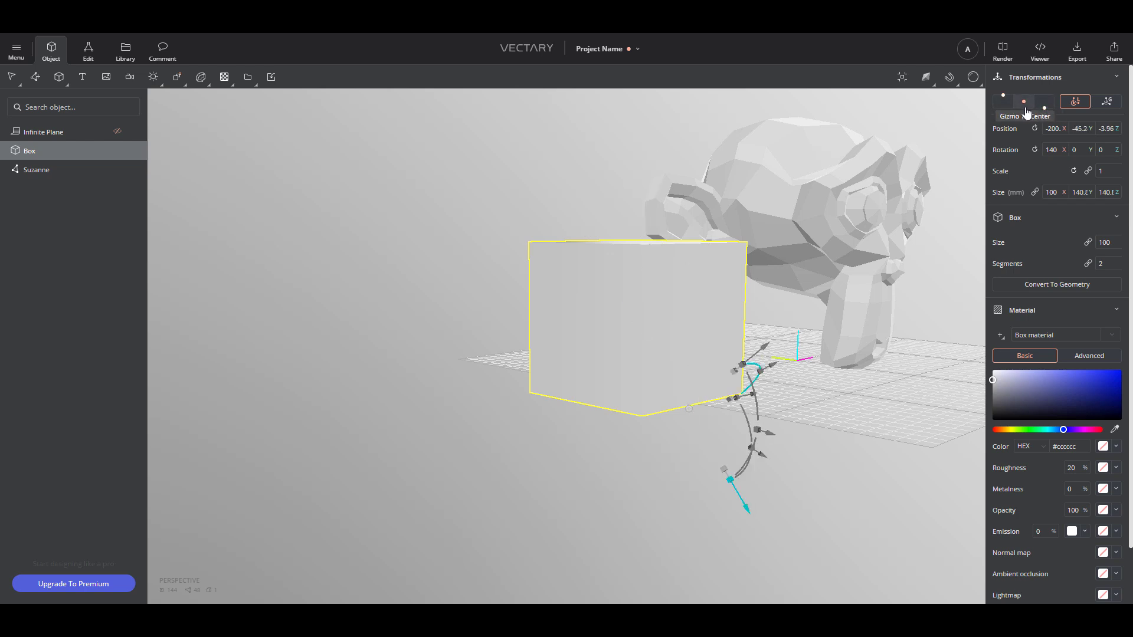
{"action": "left_click", "coordinate": [1043, 110]}
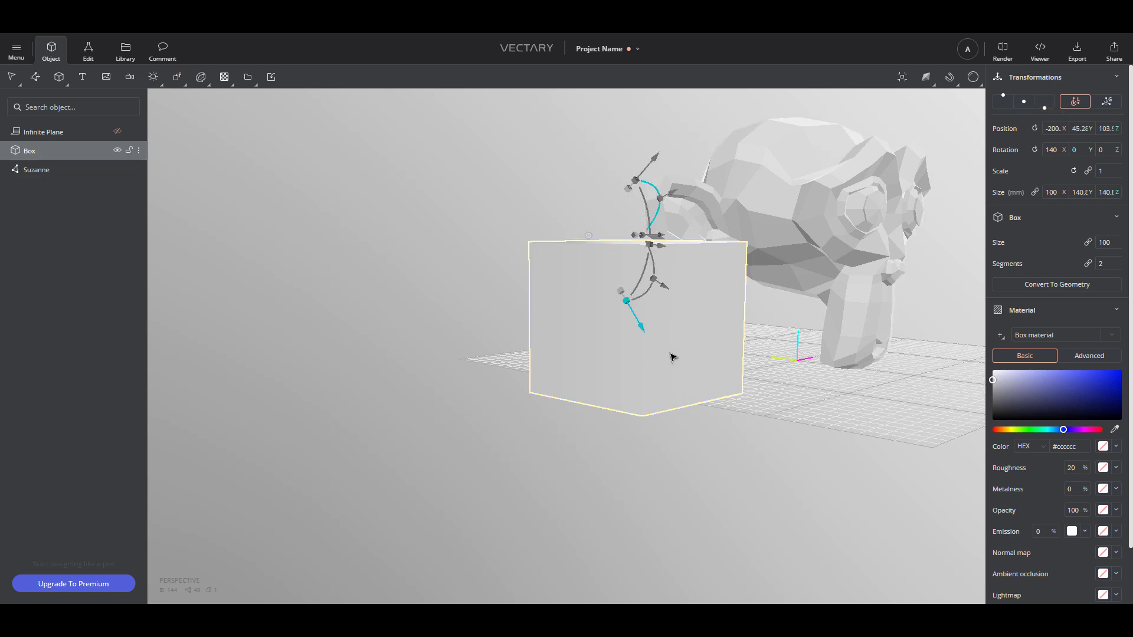
{"action": "left_click", "coordinate": [1109, 106]}
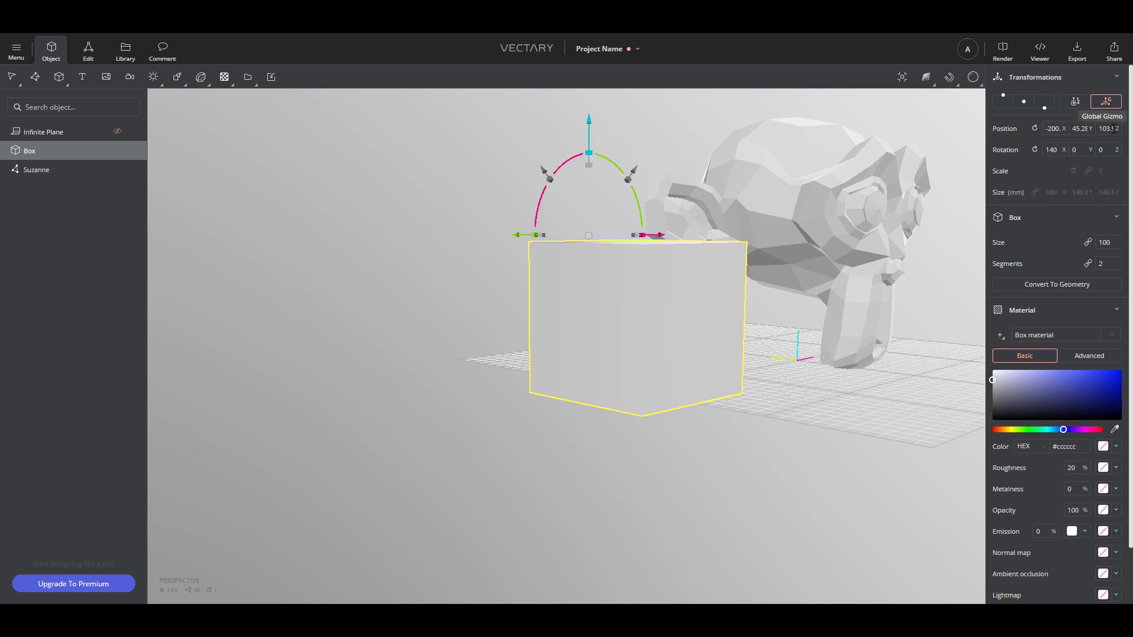
{"action": "left_click", "coordinate": [1075, 101]}
Reset the box's position and rotation, and delete the box from the scene
{"action": "left_click", "coordinate": [1034, 128]}
{"action": "left_click", "coordinate": [1034, 150]}
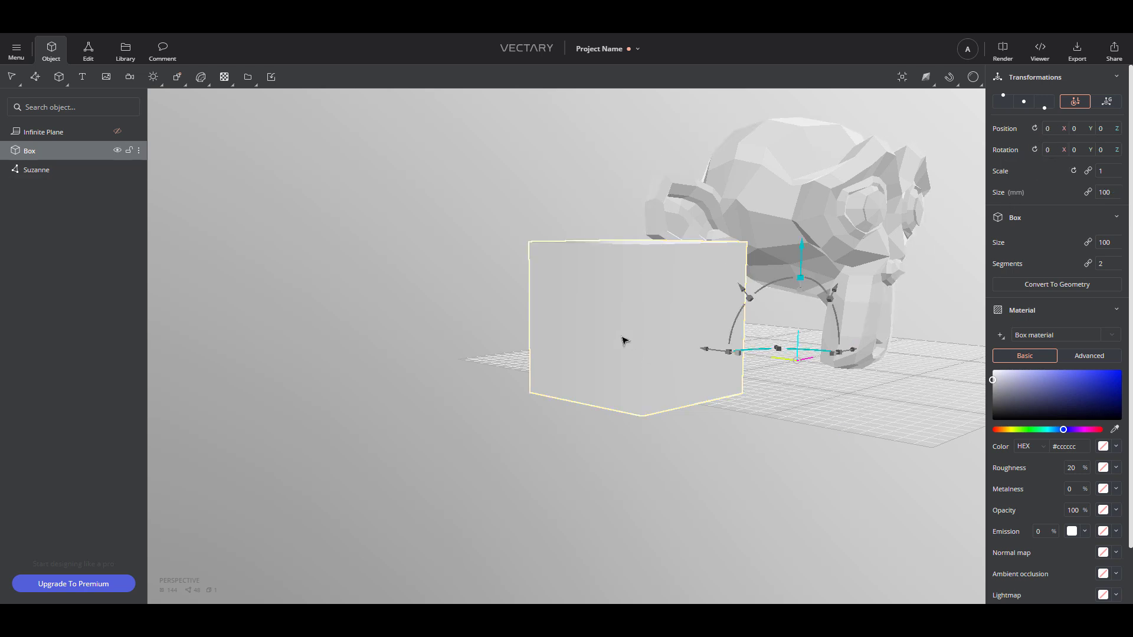
{"action": "key", "text": "Delete"}
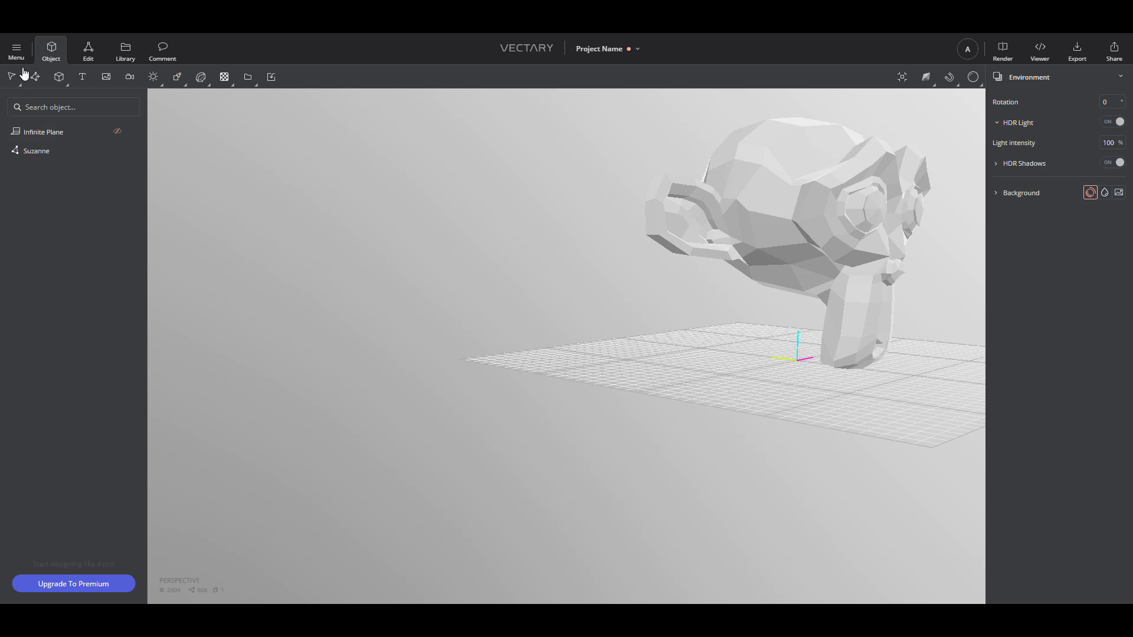
Add a torus primitive and move it about 198 mm along the negative X axis, beside the monkey head
{"action": "left_click", "coordinate": [59, 77]}
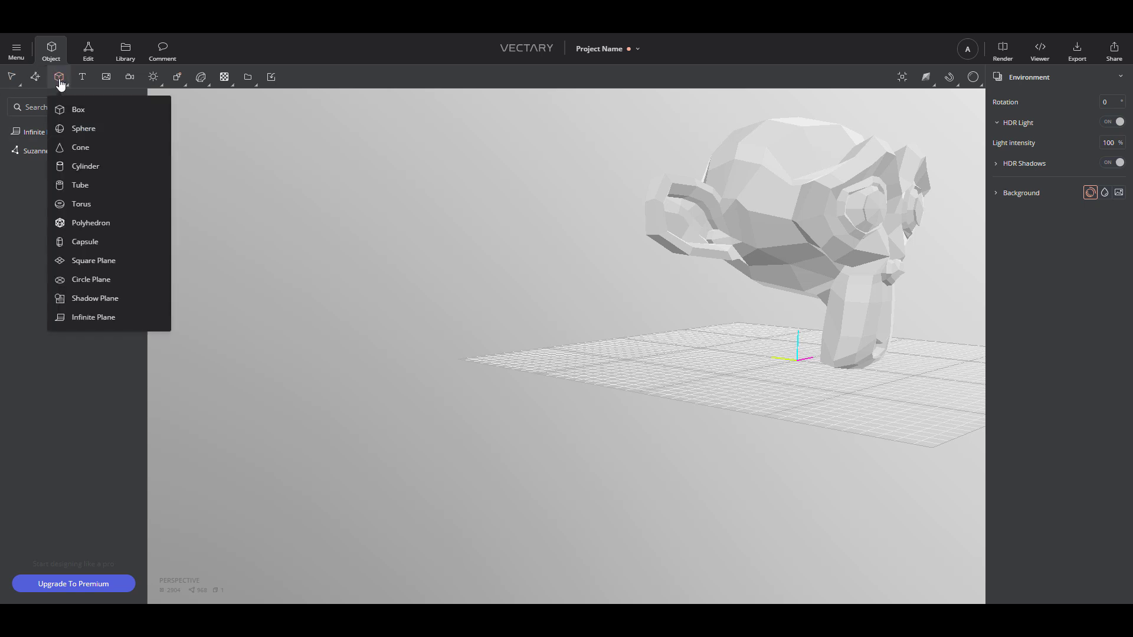
{"action": "left_click", "coordinate": [81, 204]}
{"action": "left_click_drag", "start_coordinate": [756, 435], "coordinate": [728, 508]}
{"action": "left_click_drag", "start_coordinate": [785, 389], "coordinate": [603, 449]}
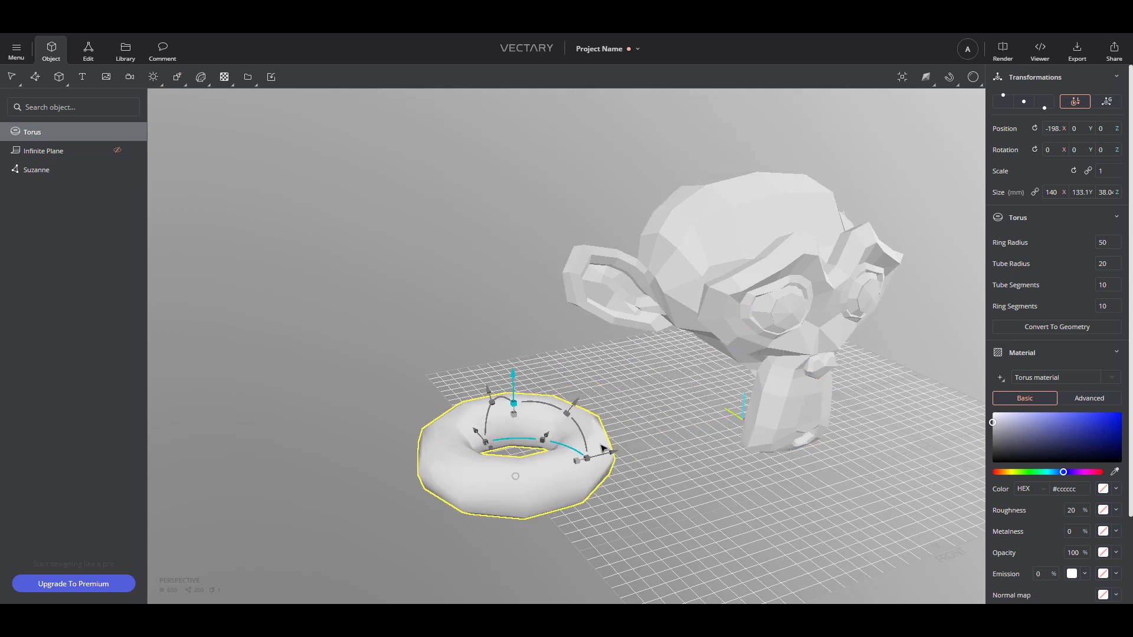
Set the torus's ring radius to 86, its tube radius to 33 and its tube segments to 7
{"action": "scroll", "coordinate": [522, 498], "scroll_direction": "up", "scroll_amount": 3}
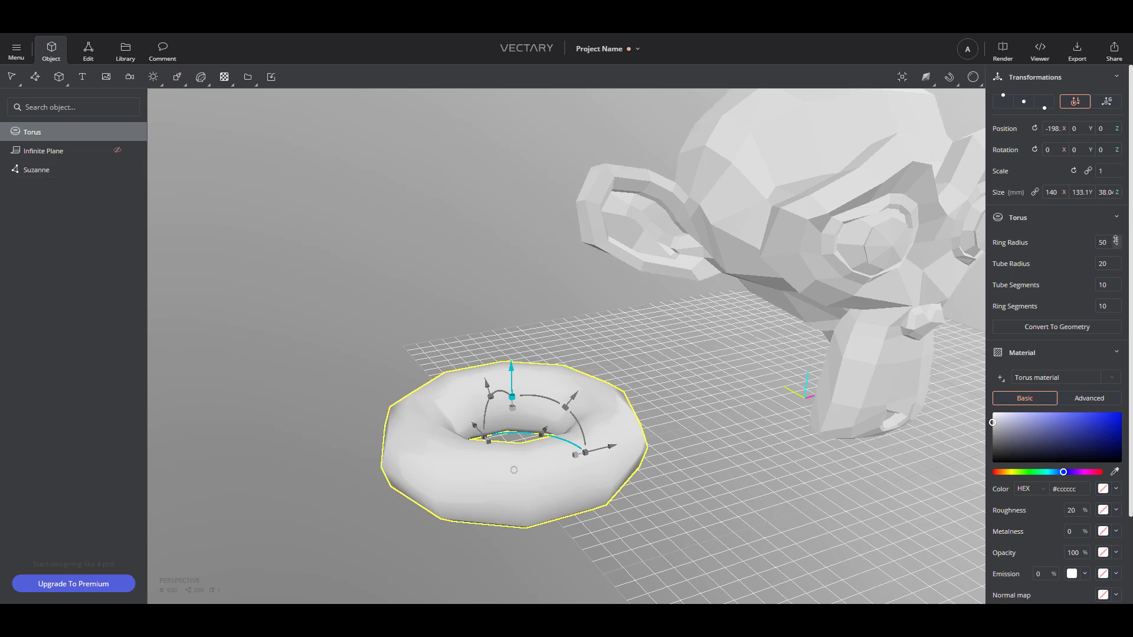
{"action": "left_click_drag", "start_coordinate": [1116, 240], "coordinate": [1091, 219]}
{"action": "left_click", "coordinate": [1107, 269]}
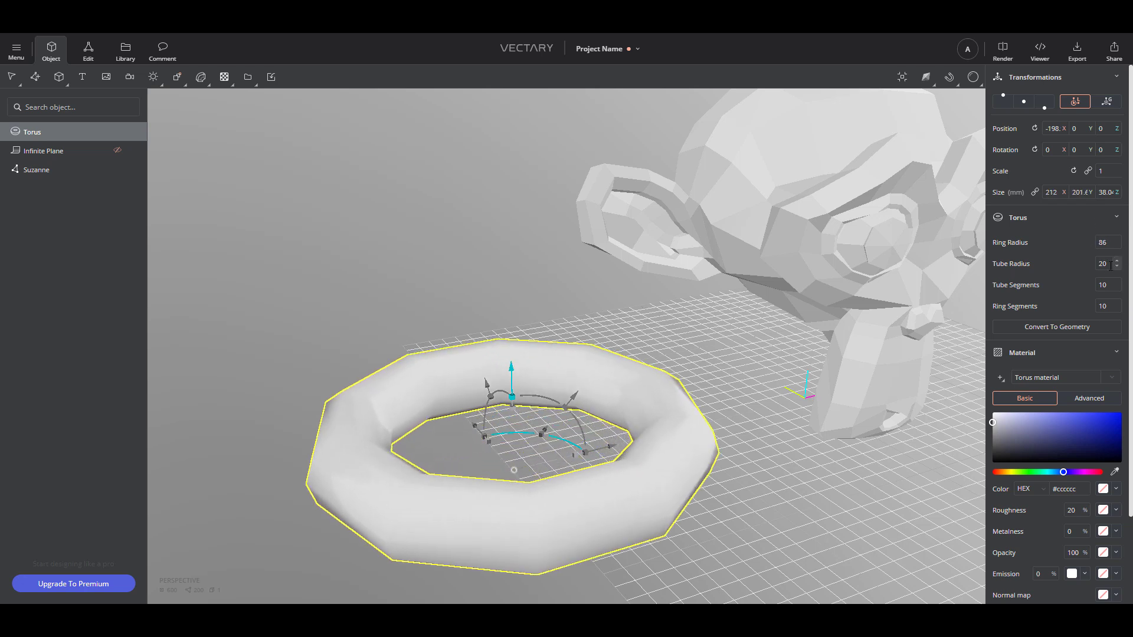
{"action": "mouse_move", "coordinate": [1117, 264]}
{"action": "left_mouse_down"}
{"action": "mouse_move", "coordinate": [1116, 251]}
{"action": "mouse_move", "coordinate": [1120, 292]}
{"action": "left_mouse_up"}
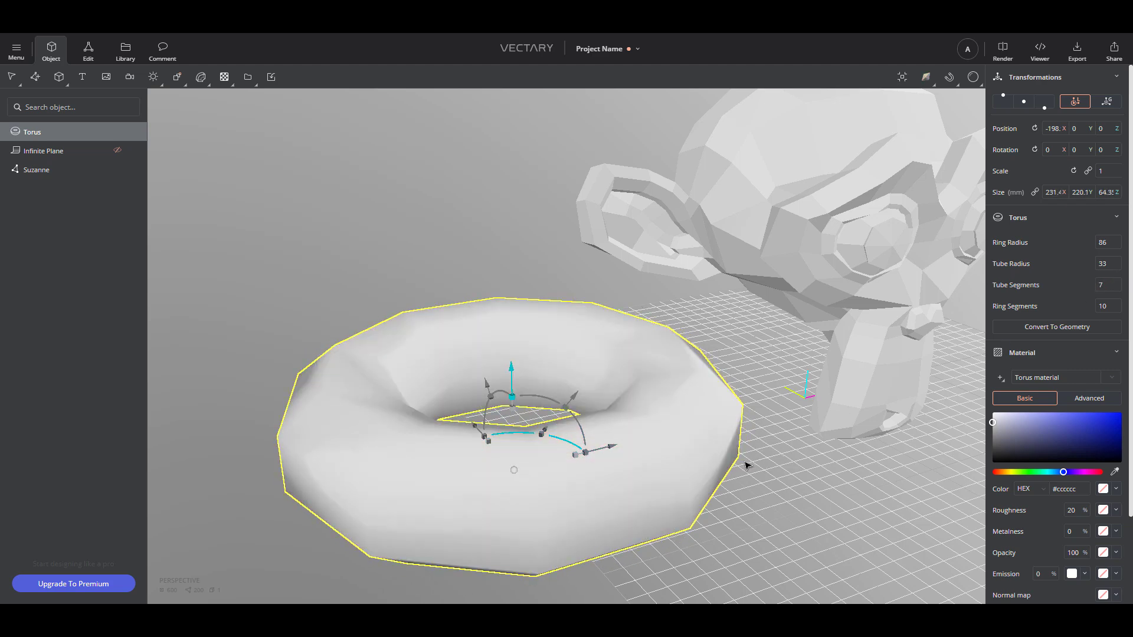
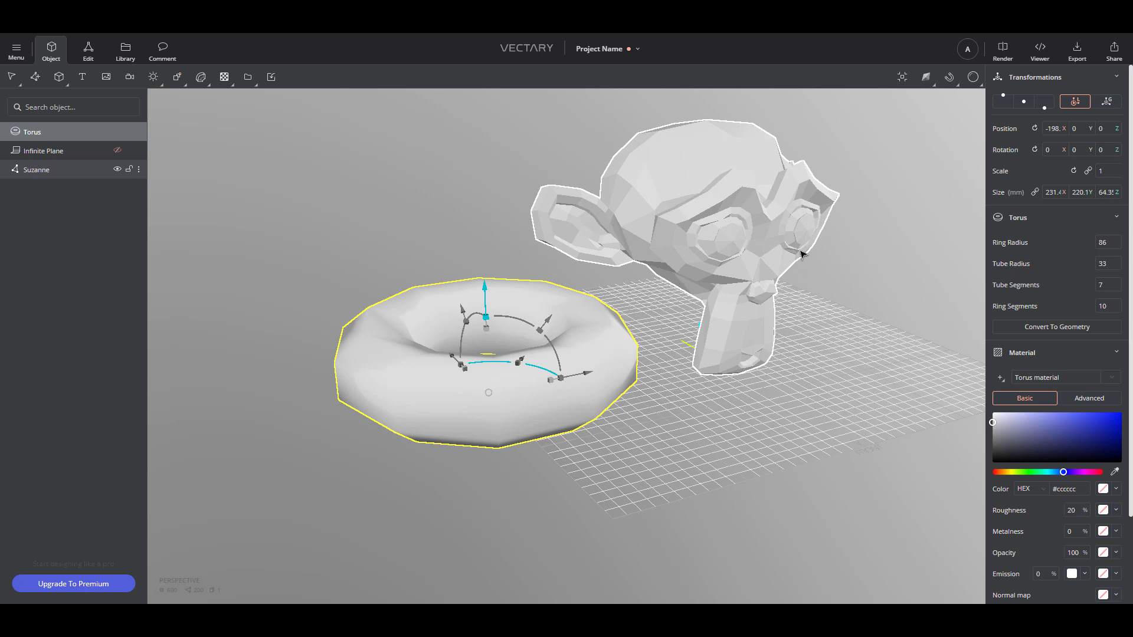
Select the monkey head and look through the available Generate and Deform modifiers
{"action": "left_click", "coordinate": [786, 224]}
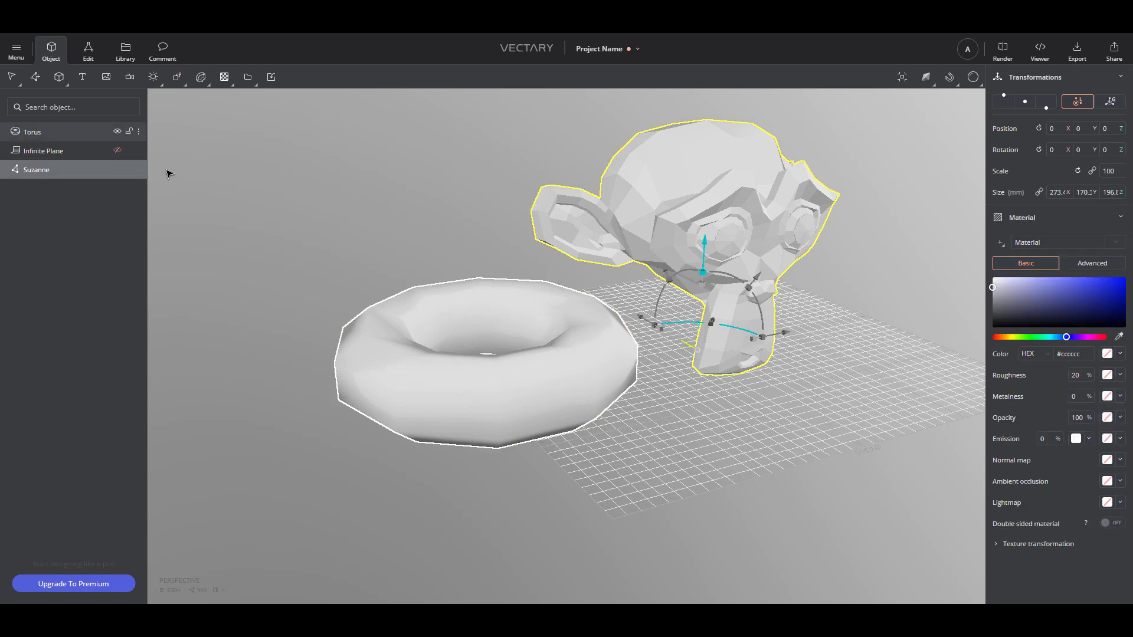
{"action": "left_click", "coordinate": [177, 77]}
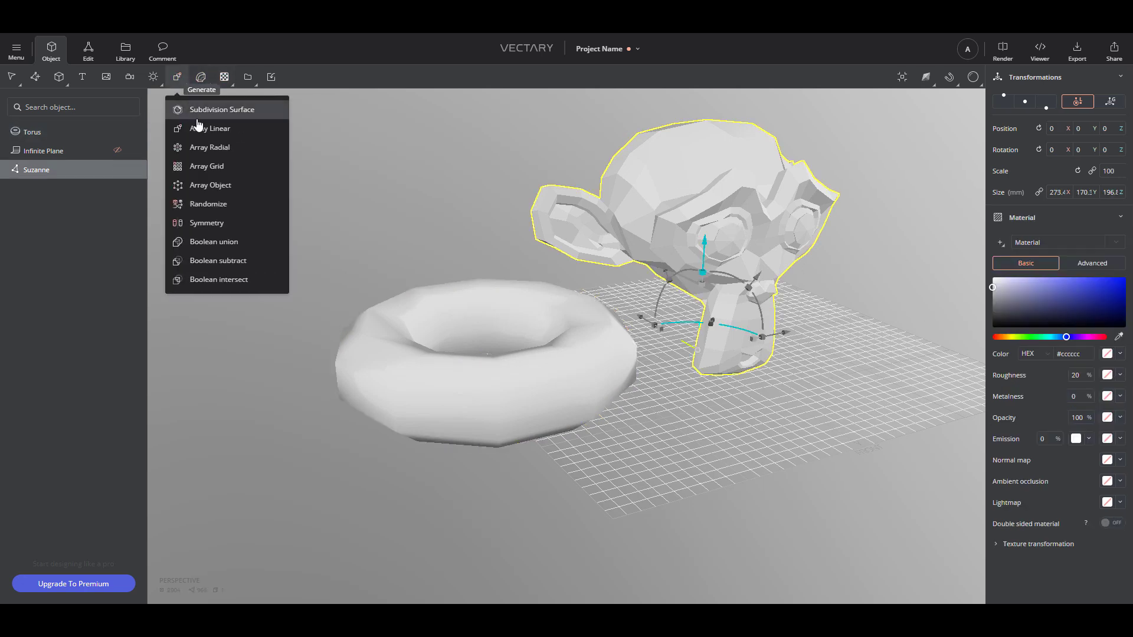
{"action": "left_click", "coordinate": [200, 83]}
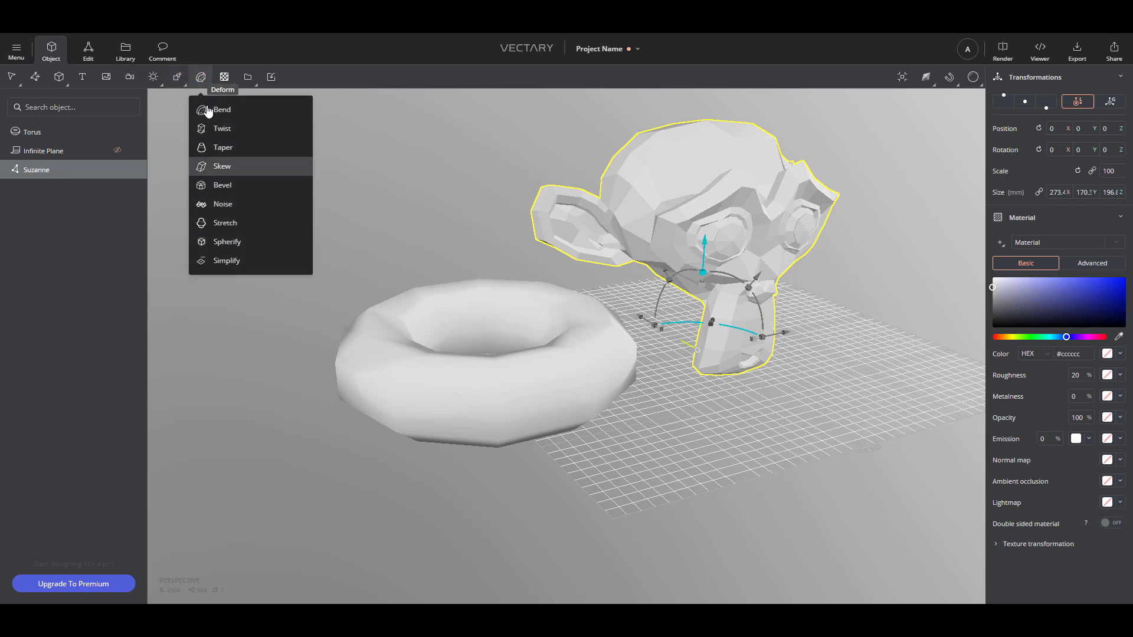
{"action": "left_click", "coordinate": [248, 77]}
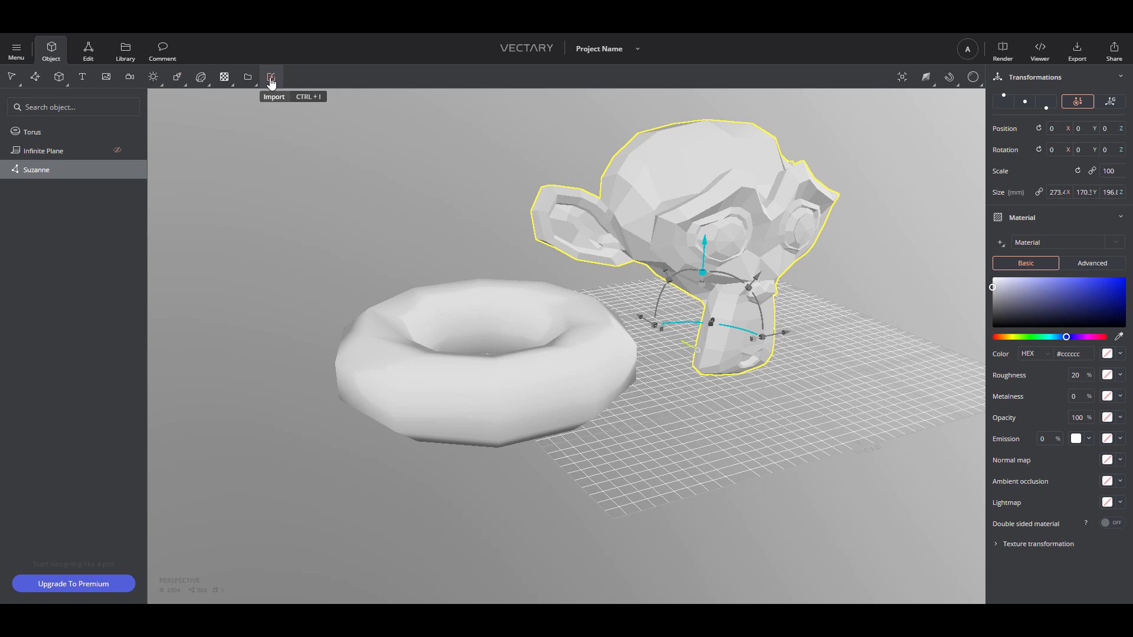
{"action": "left_click", "coordinate": [153, 76]}
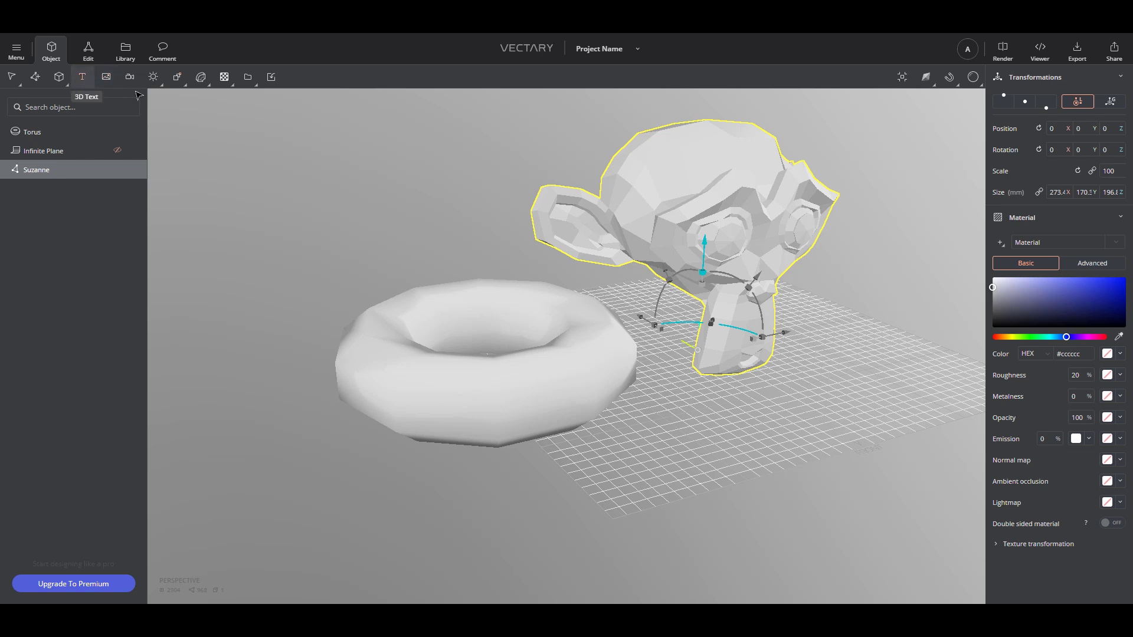
Apply a Subdivision Surface to the monkey head and set its level to 3
{"action": "mouse_move", "coordinate": [177, 78]}
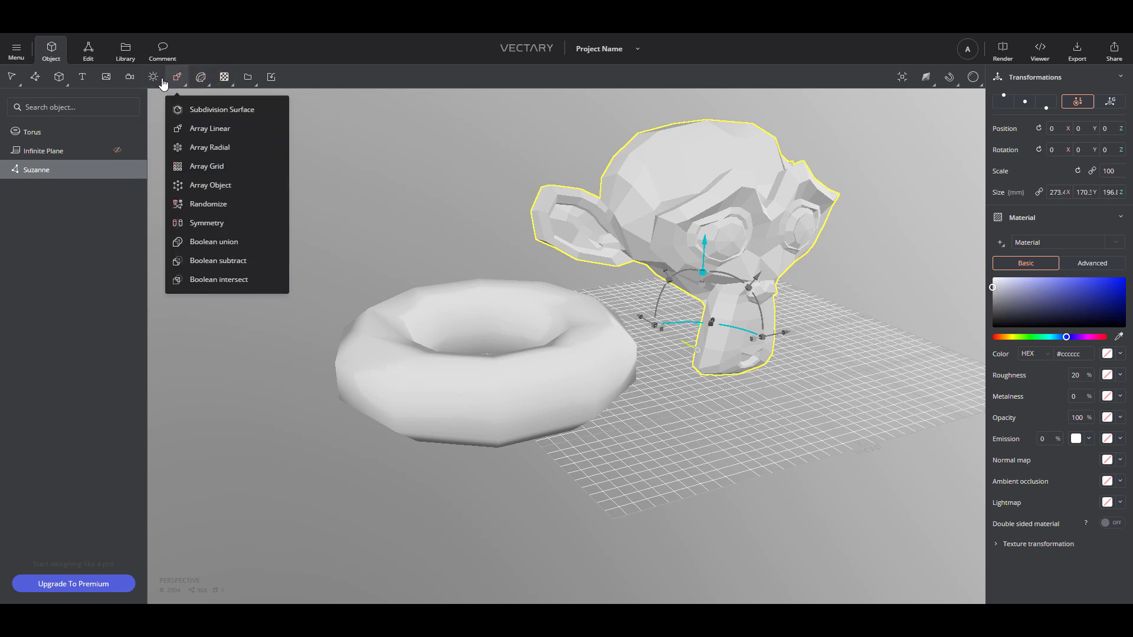
{"action": "left_click", "coordinate": [192, 110]}
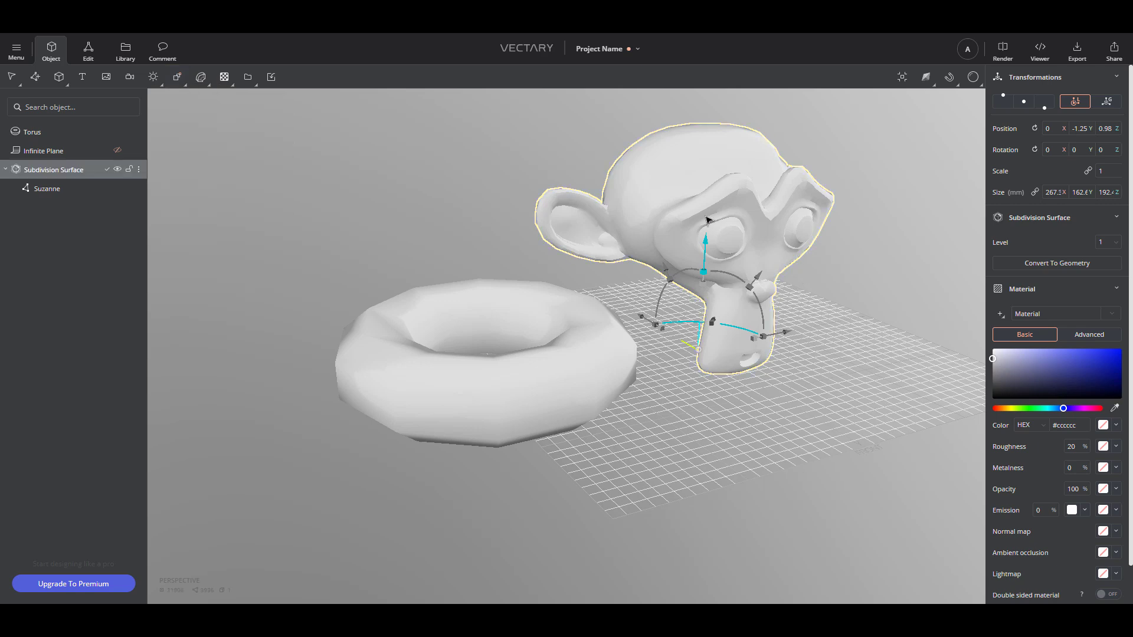
{"action": "left_click_drag", "start_coordinate": [918, 316], "coordinate": [706, 301]}
{"action": "scroll", "coordinate": [816, 185], "scroll_direction": "up", "scroll_amount": 5}
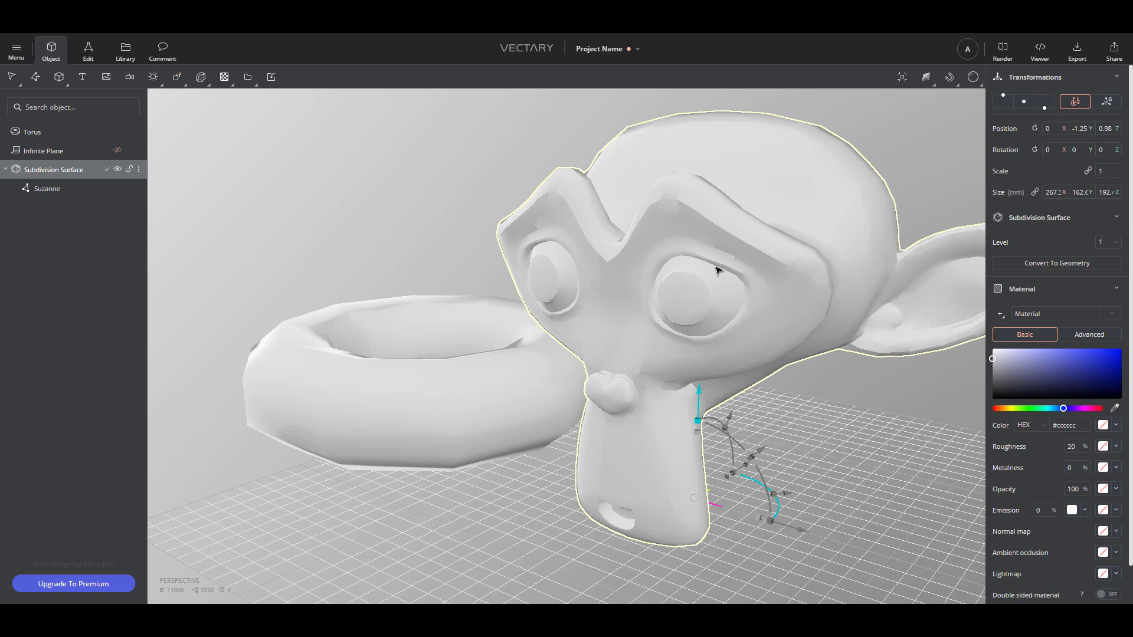
{"action": "left_click", "coordinate": [1109, 242]}
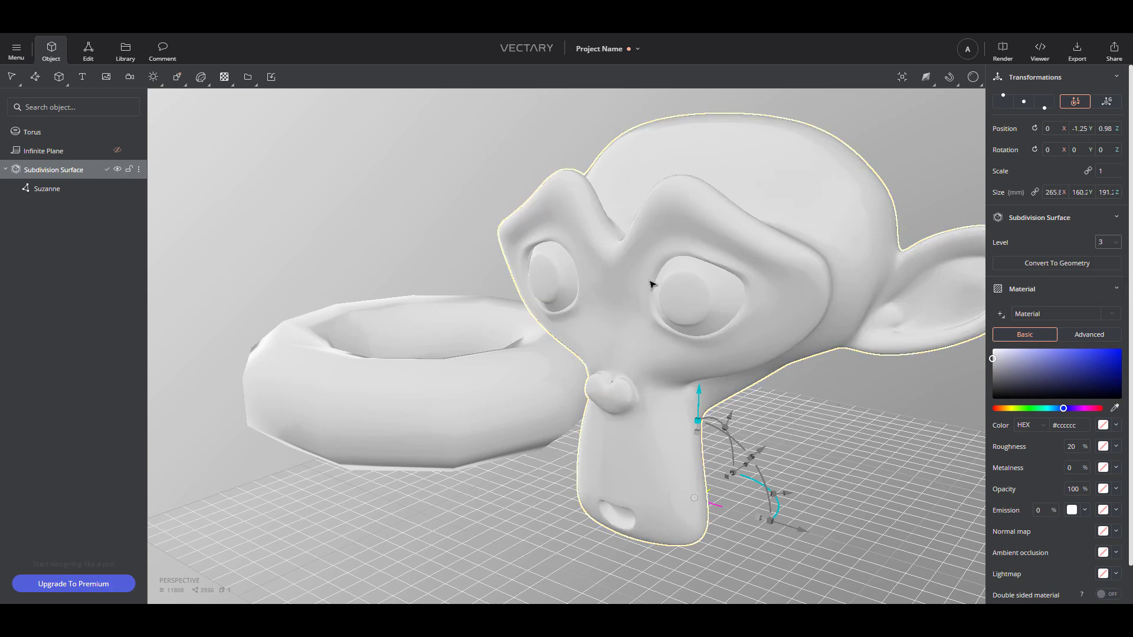
{"action": "scroll", "coordinate": [790, 379], "scroll_direction": "down", "scroll_amount": 3}
{"action": "left_click_drag", "start_coordinate": [780, 376], "coordinate": [762, 506]}
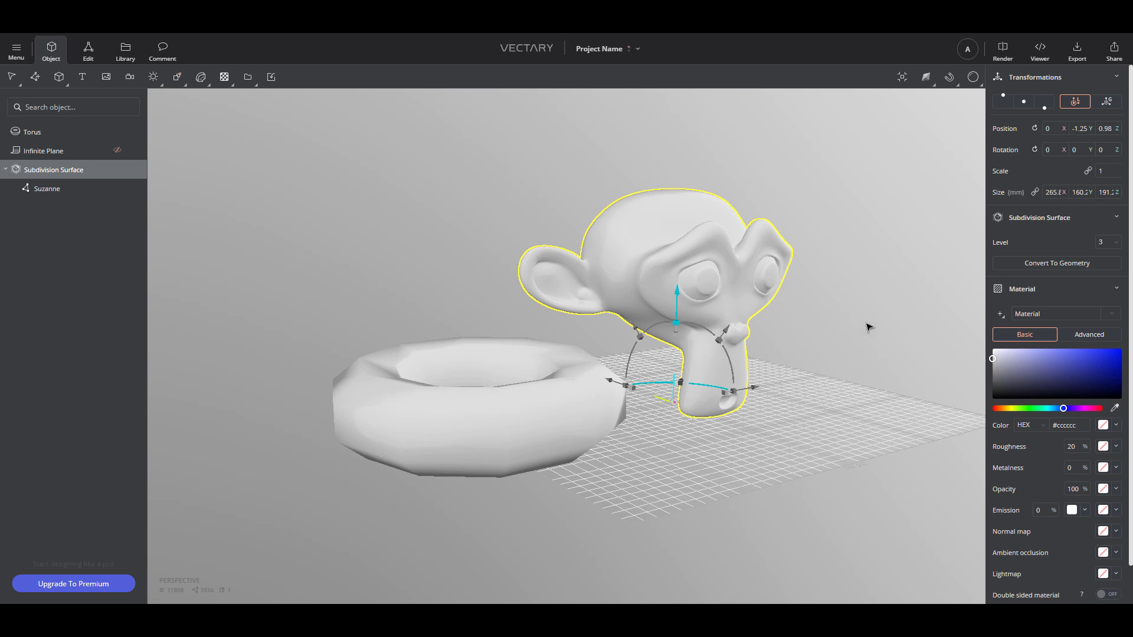
Select the torus and convert it to geometry
{"action": "scroll", "coordinate": [877, 325], "scroll_direction": "down", "scroll_amount": 2}
{"action": "left_click_drag", "start_coordinate": [867, 325], "coordinate": [893, 308]}
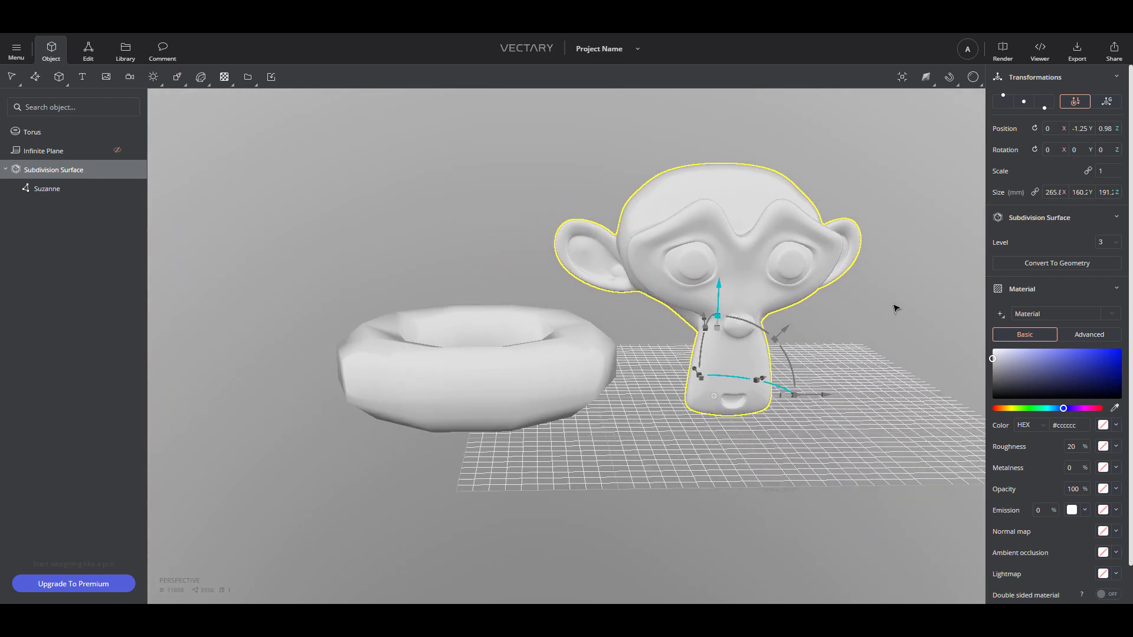
{"action": "scroll", "coordinate": [483, 391], "scroll_direction": "up", "scroll_amount": 5}
{"action": "scroll", "coordinate": [482, 391], "scroll_direction": "up", "scroll_amount": 1}
{"action": "left_click", "coordinate": [552, 436]}
{"action": "scroll", "coordinate": [561, 434], "scroll_direction": "down", "scroll_amount": 2}
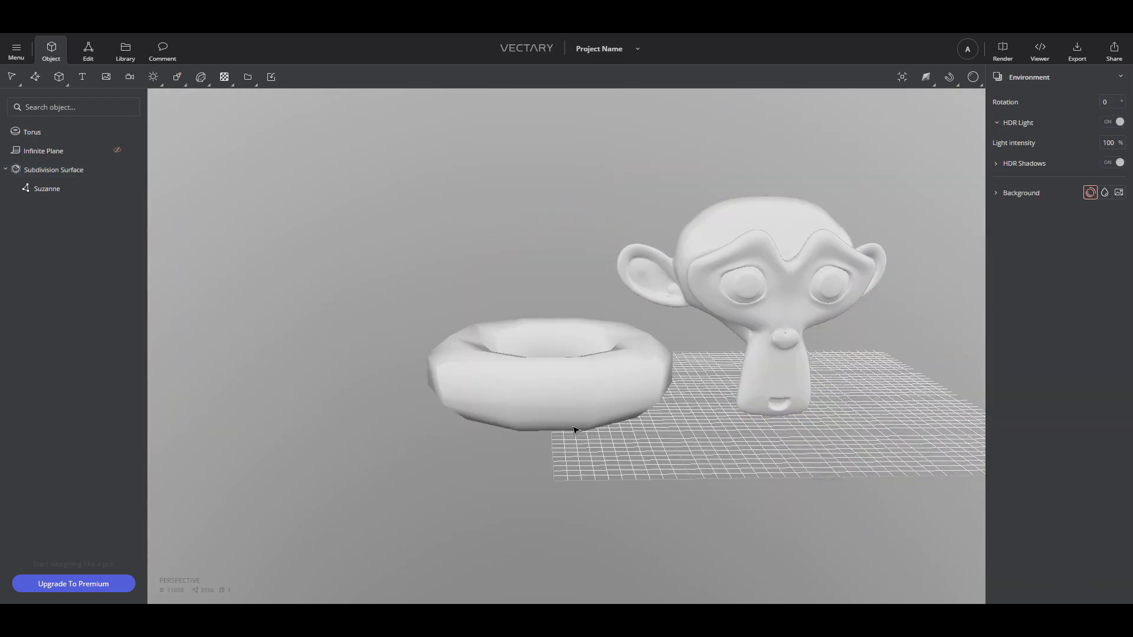
{"action": "left_click", "coordinate": [547, 397]}
{"action": "left_click_drag", "start_coordinate": [546, 494], "coordinate": [622, 533]}
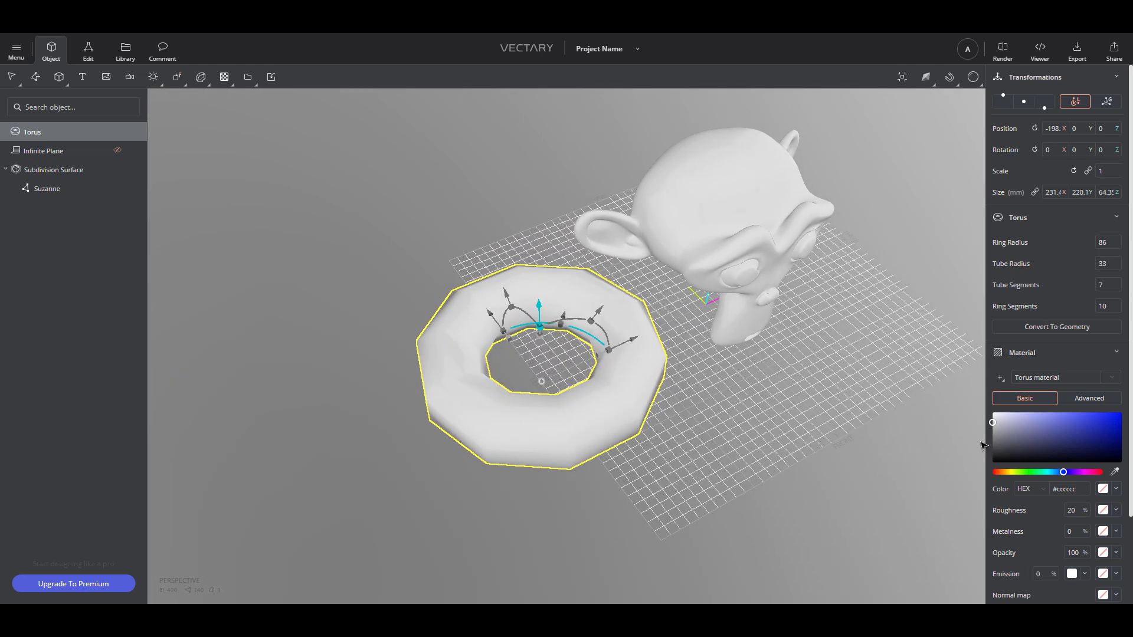
{"action": "left_click", "coordinate": [1075, 331]}
{"action": "scroll", "coordinate": [506, 429], "scroll_direction": "up", "scroll_amount": 5}
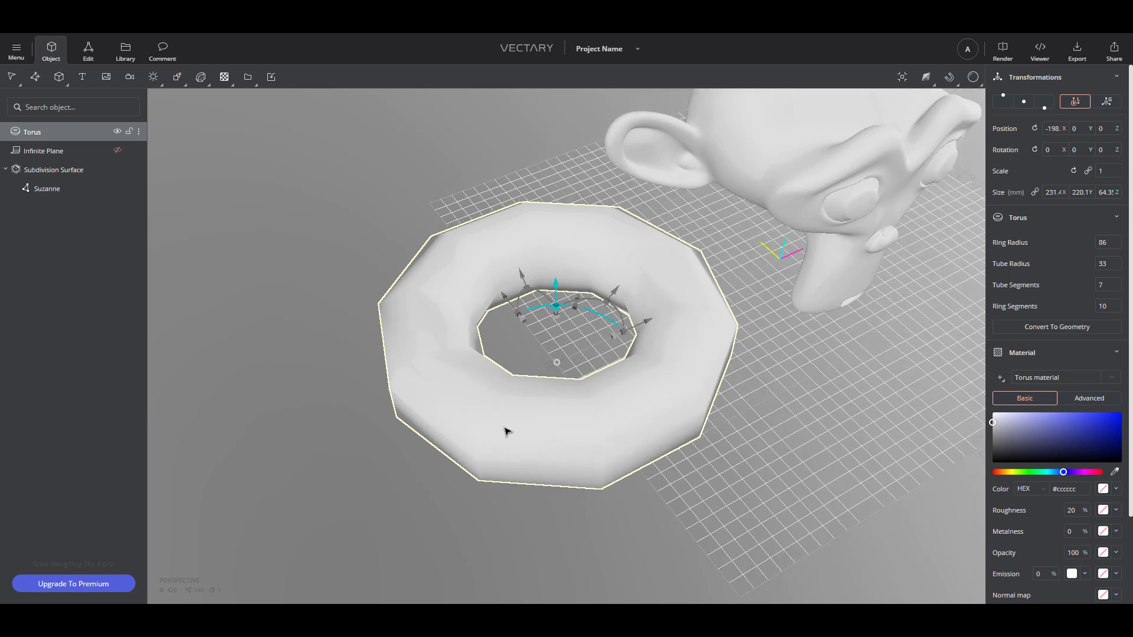
{"action": "left_click", "coordinate": [1045, 330]}
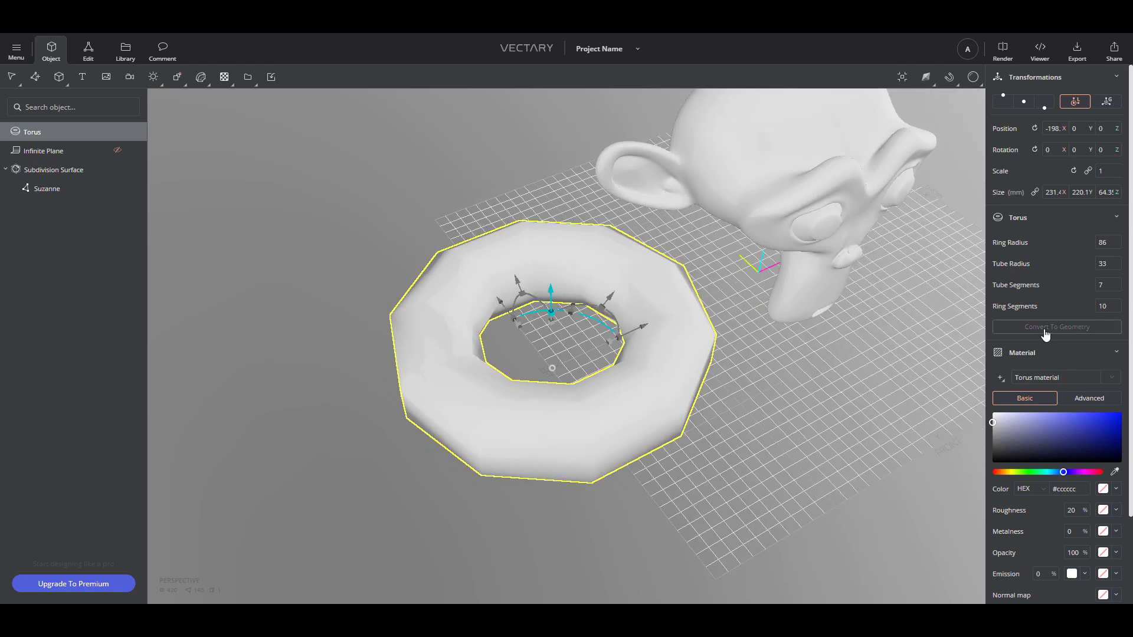
{"action": "scroll", "coordinate": [551, 447], "scroll_direction": "up", "scroll_amount": 3}
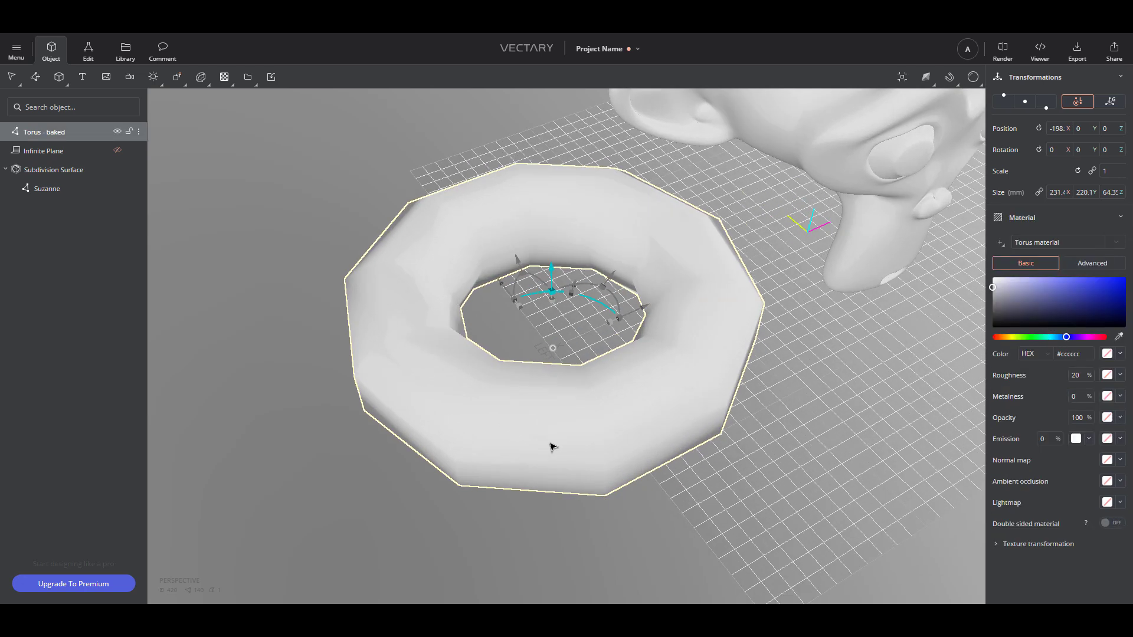
Open the torus mesh for editing and try out vertex, edge and face selection on it in turn
{"action": "double_click", "coordinate": [394, 437]}
{"action": "left_click", "coordinate": [394, 362]}
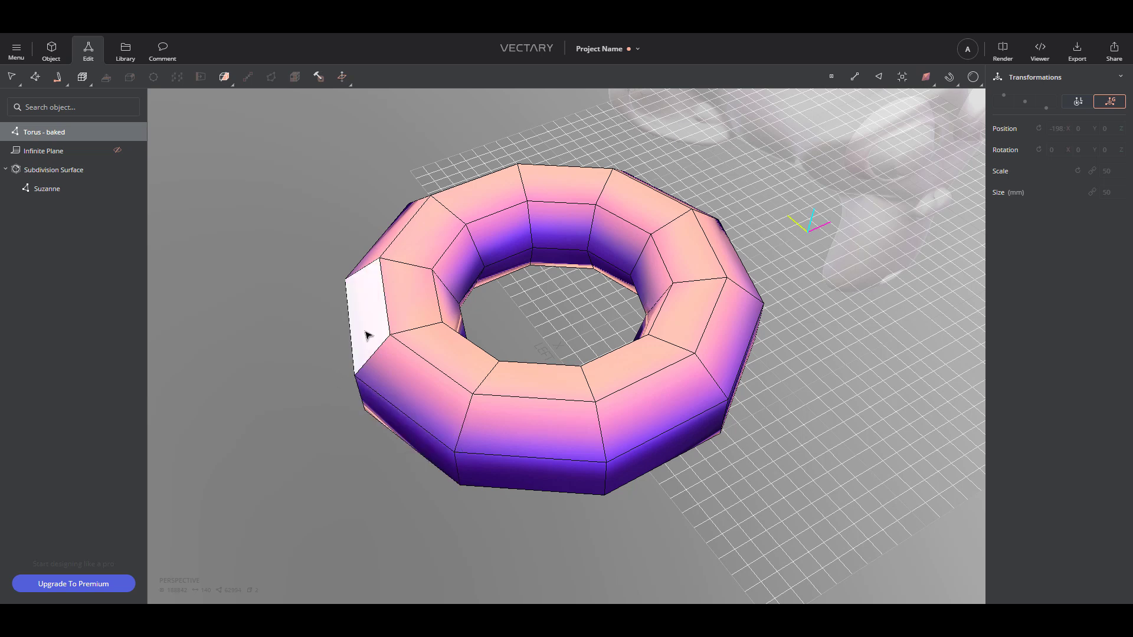
{"action": "key", "text": "1"}
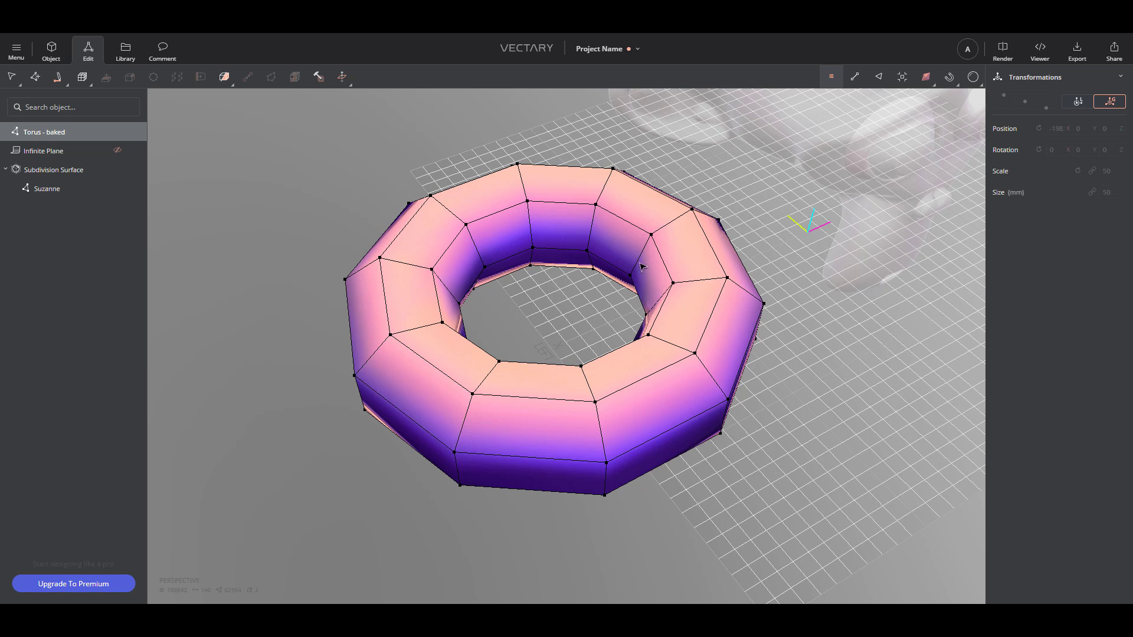
{"action": "left_click", "coordinate": [391, 336]}
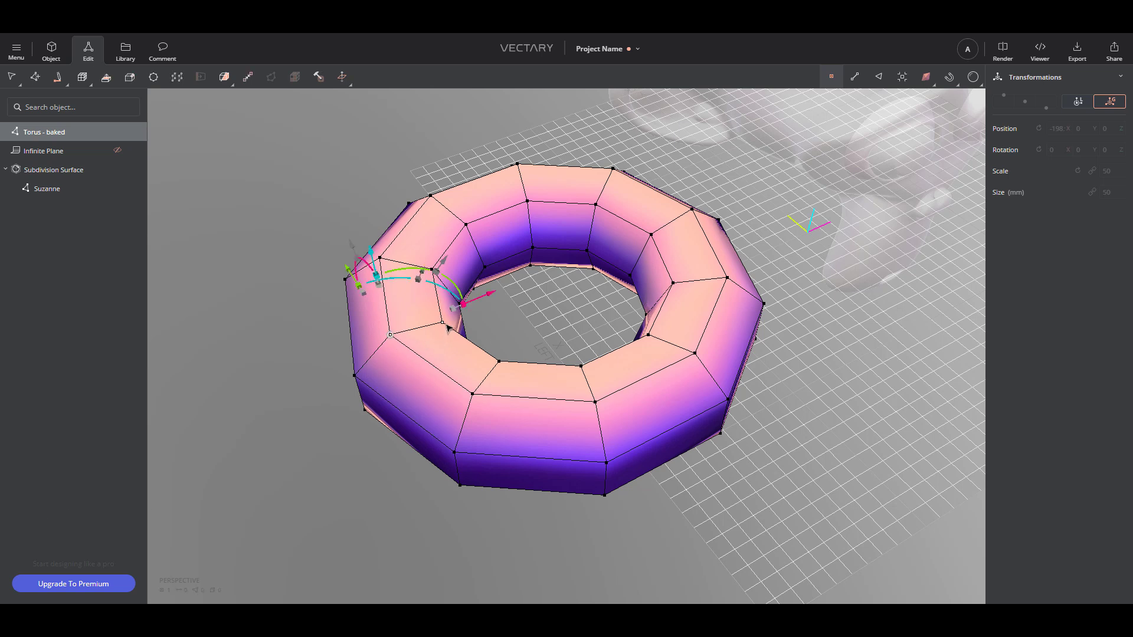
{"action": "left_click", "coordinate": [442, 323]}
{"action": "key", "text": "2"}
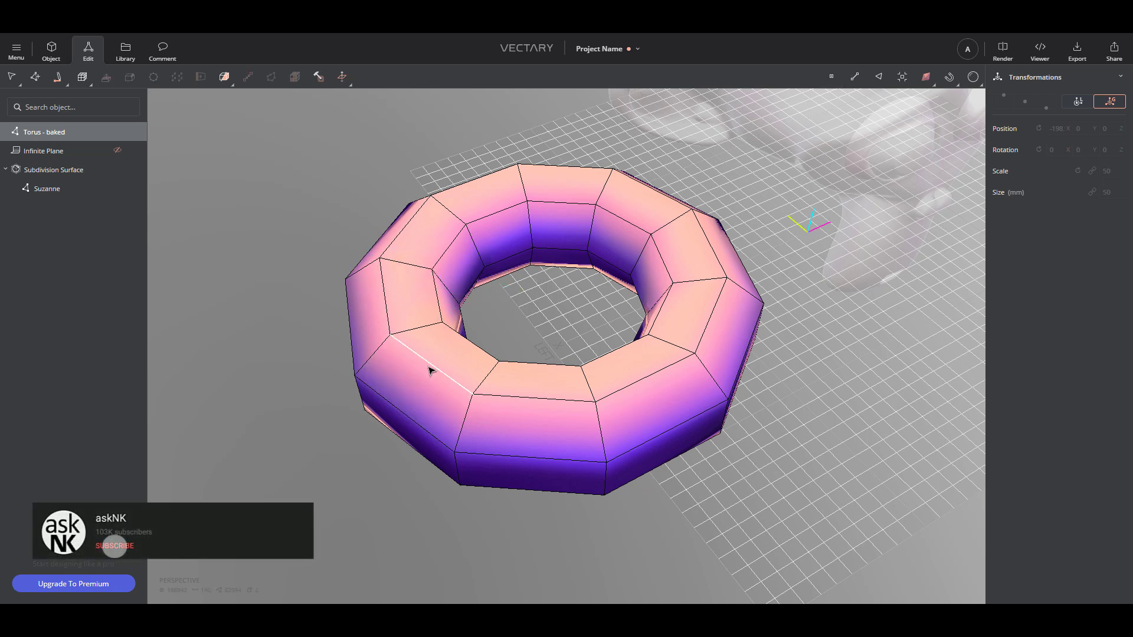
{"action": "left_click", "coordinate": [430, 371]}
{"action": "left_click", "coordinate": [417, 422]}
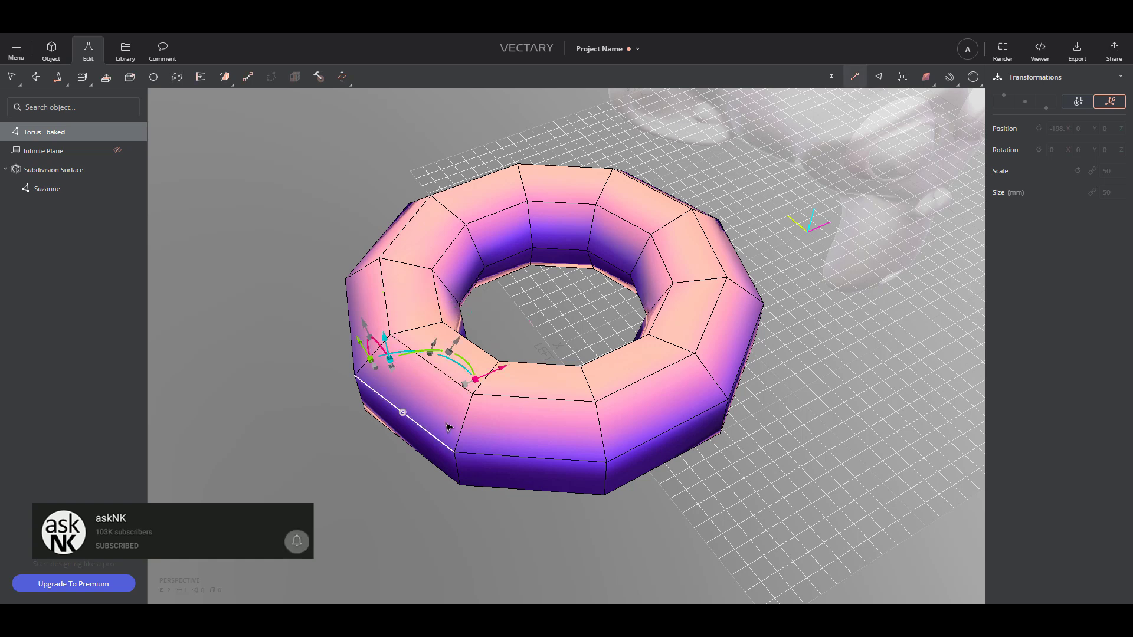
{"action": "key", "text": "3"}
{"action": "left_click", "coordinate": [435, 401]}
{"action": "left_click", "coordinate": [517, 428]}
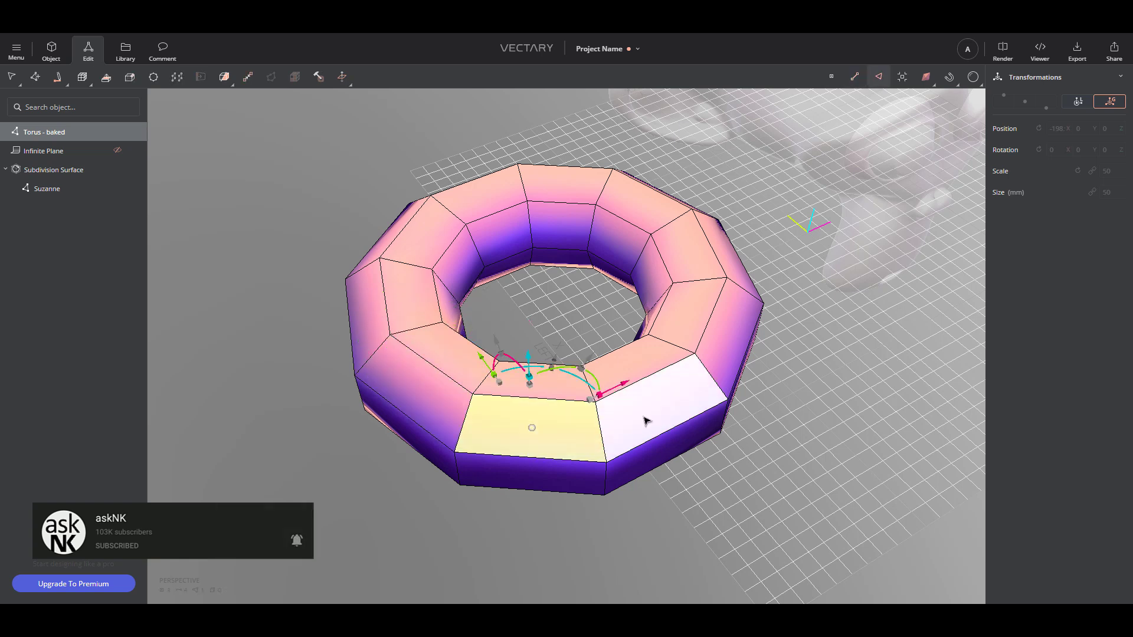
Select the full loop of faces around the torus's upper outer side and extrude it outward
{"action": "left_click", "coordinate": [661, 416]}
{"action": "left_click", "coordinate": [736, 332], "text": "shift"}
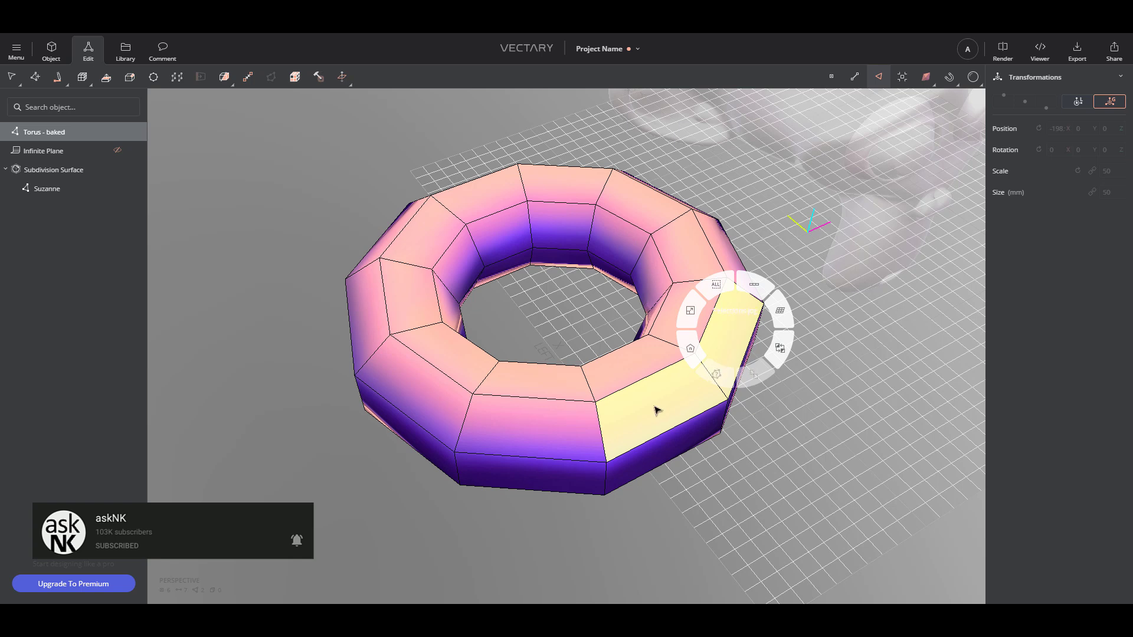
{"action": "left_click", "coordinate": [755, 285]}
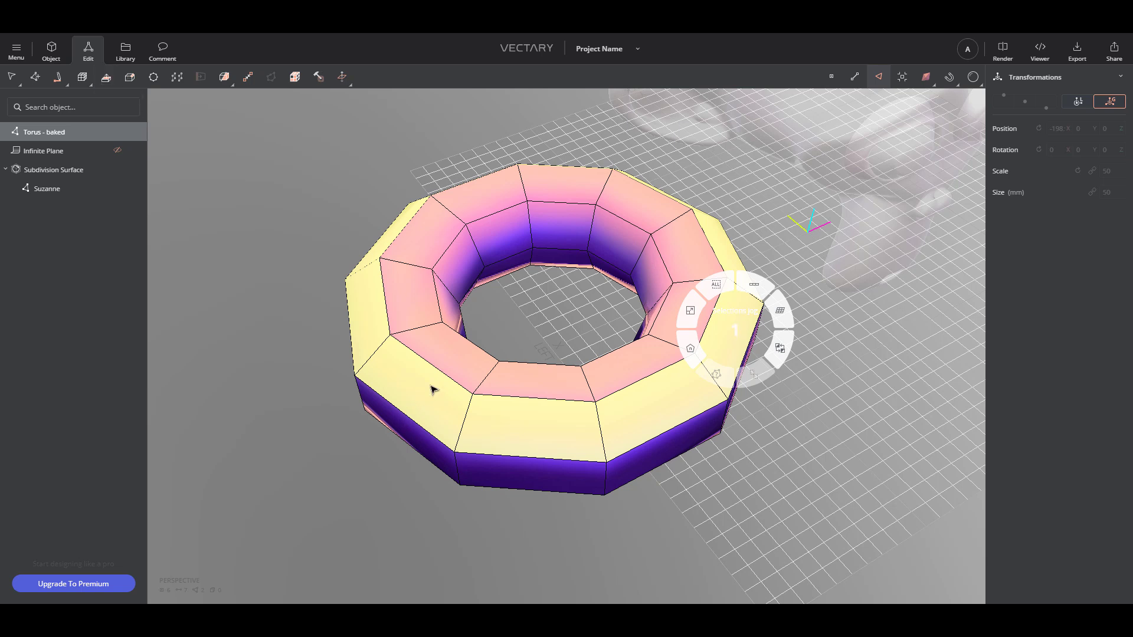
{"action": "left_click", "coordinate": [411, 391]}
{"action": "key", "text": "e"}
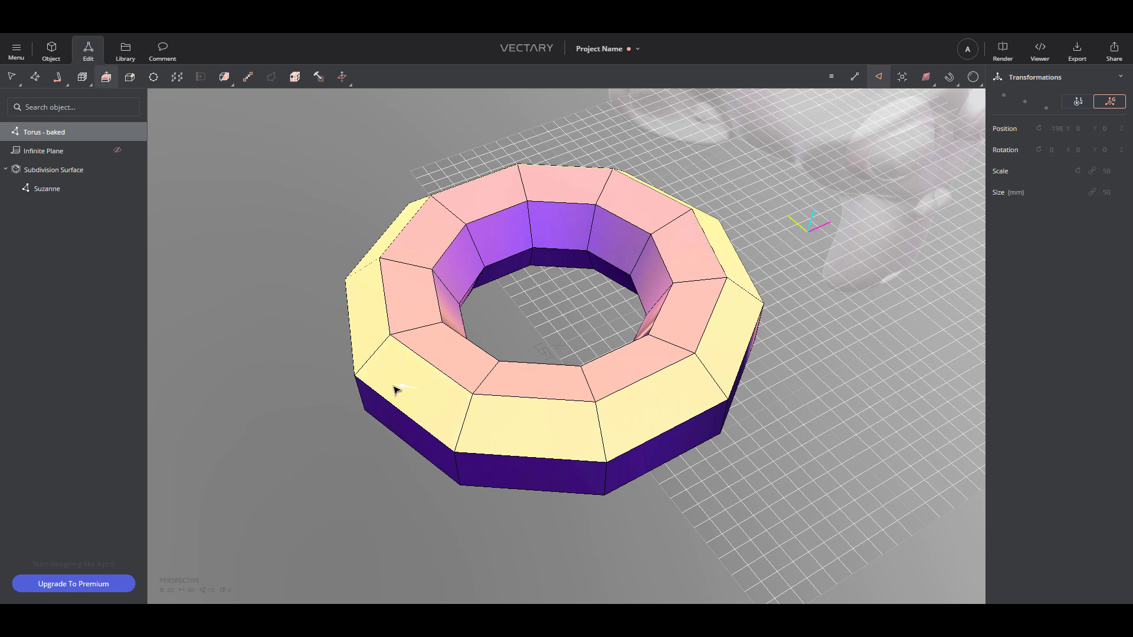
{"action": "left_click_drag", "start_coordinate": [396, 389], "coordinate": [367, 402]}
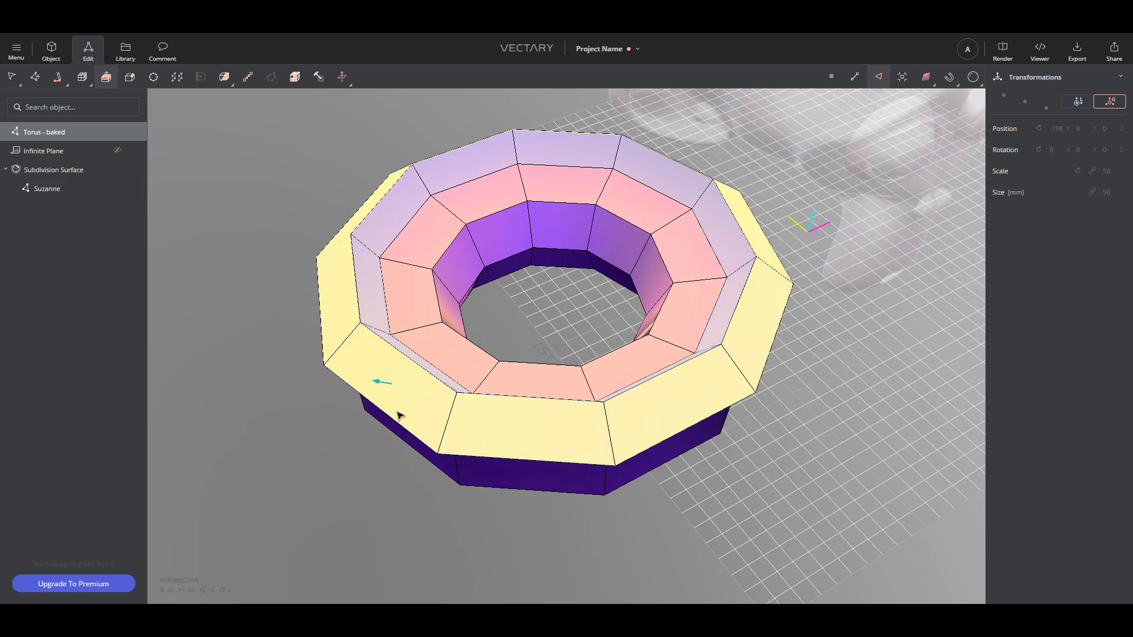
Inset each face of the extruded loop with a narrow border, extrude the inner faces inward, and return to object mode
{"action": "key", "text": "l"}
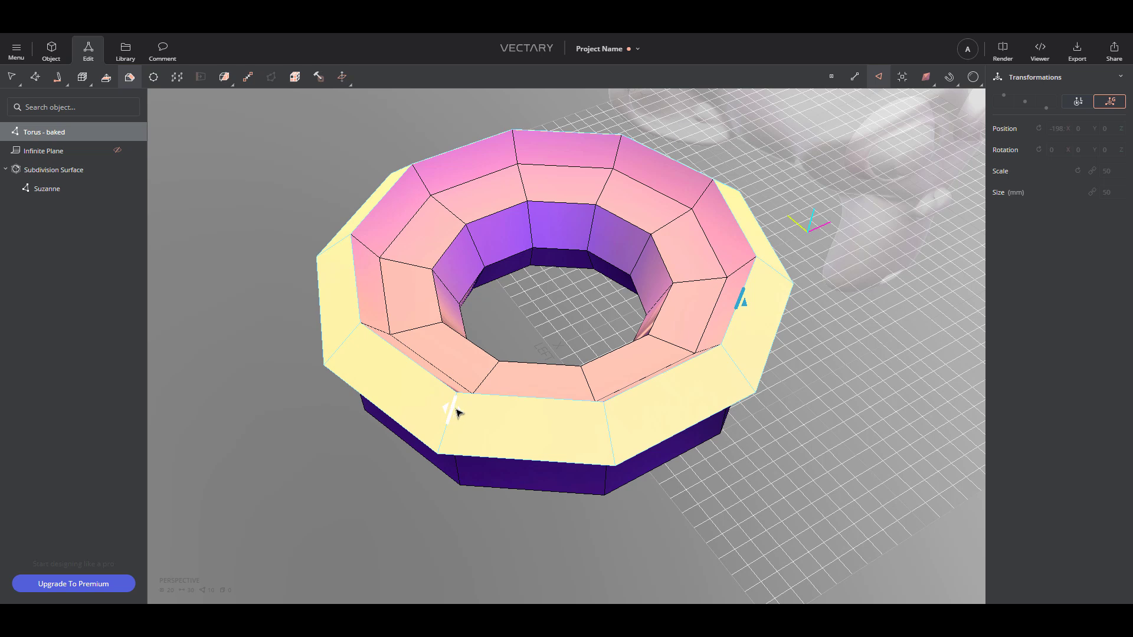
{"action": "left_click_drag", "start_coordinate": [456, 412], "coordinate": [462, 413]}
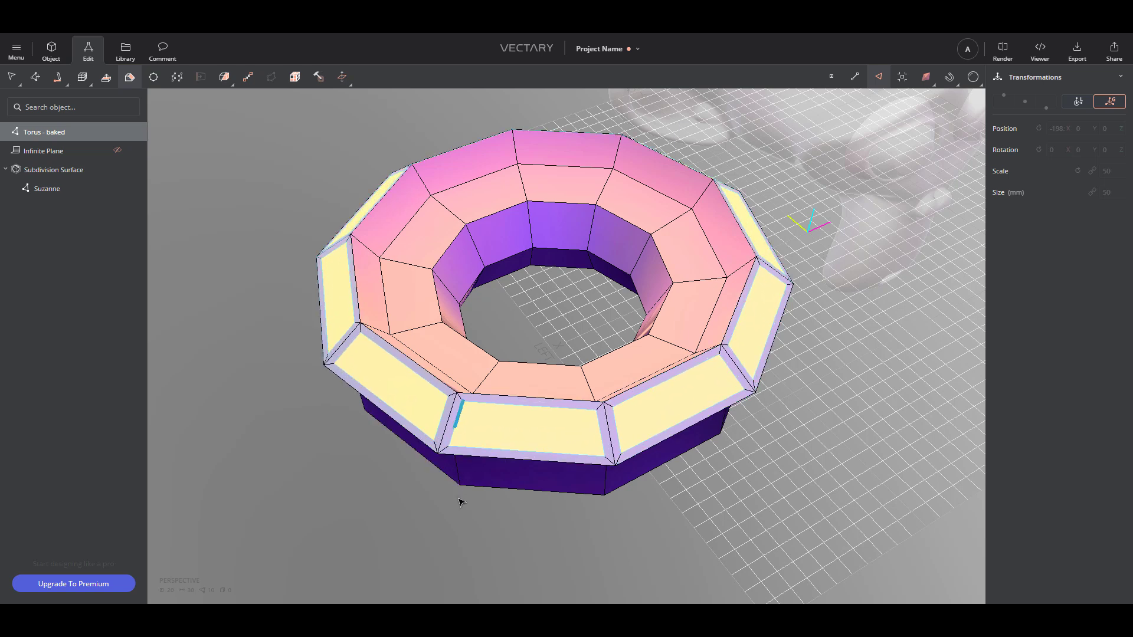
{"action": "key", "text": "e"}
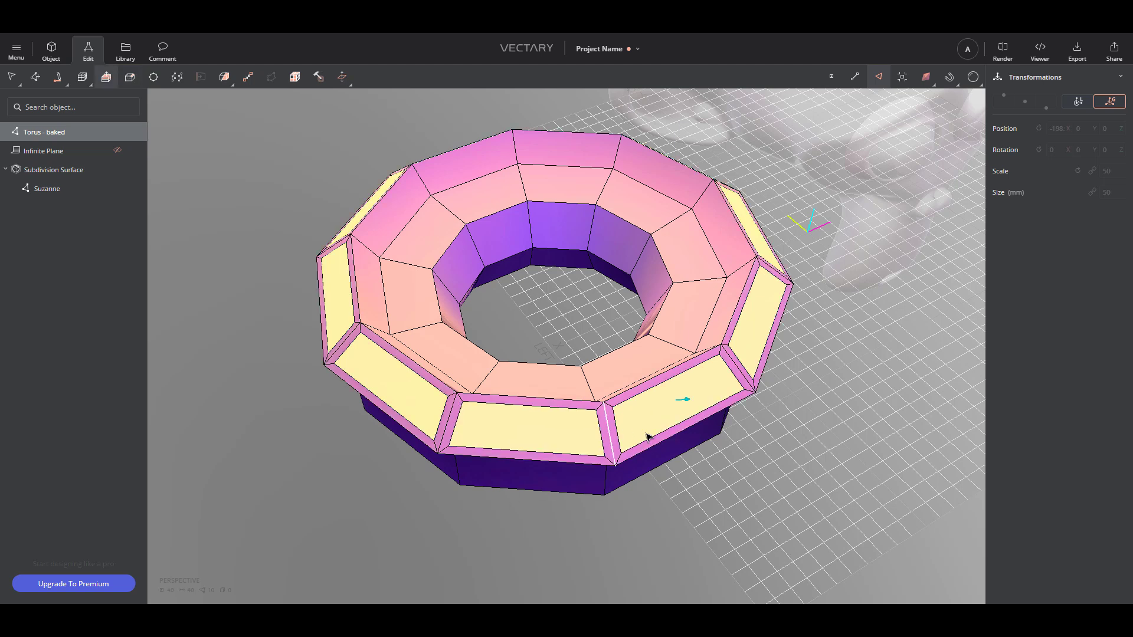
{"action": "left_click_drag", "start_coordinate": [686, 405], "coordinate": [675, 402]}
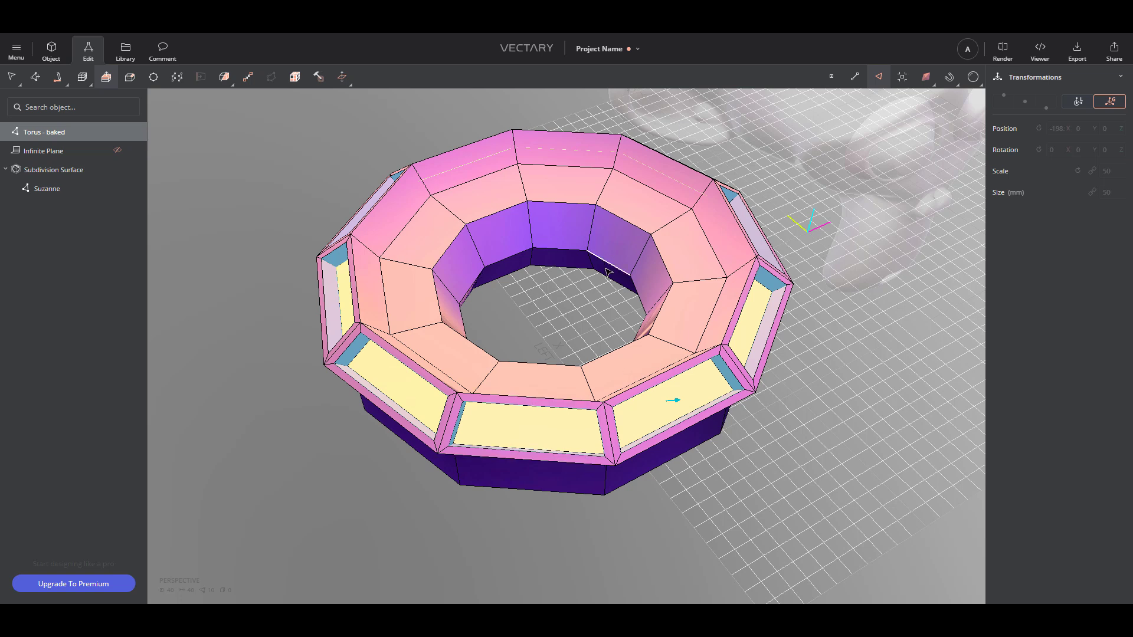
{"action": "left_click", "coordinate": [50, 53]}
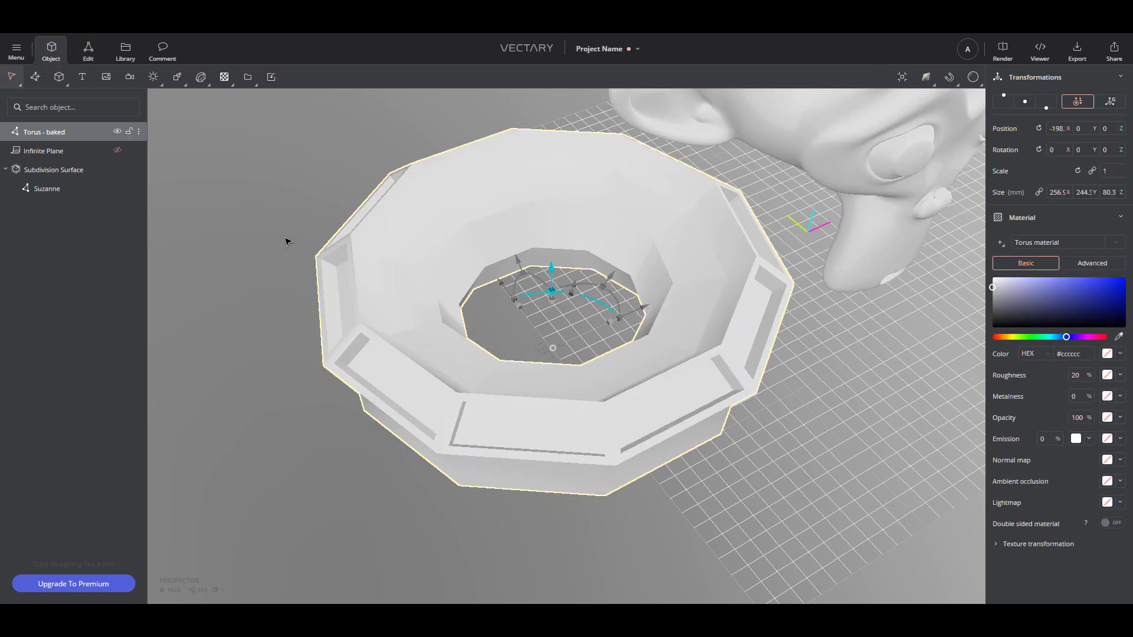
Reopen the torus mesh for editing, try loop selection on an upper inner edge, and look through the mesh tools
{"action": "left_click", "coordinate": [89, 52]}
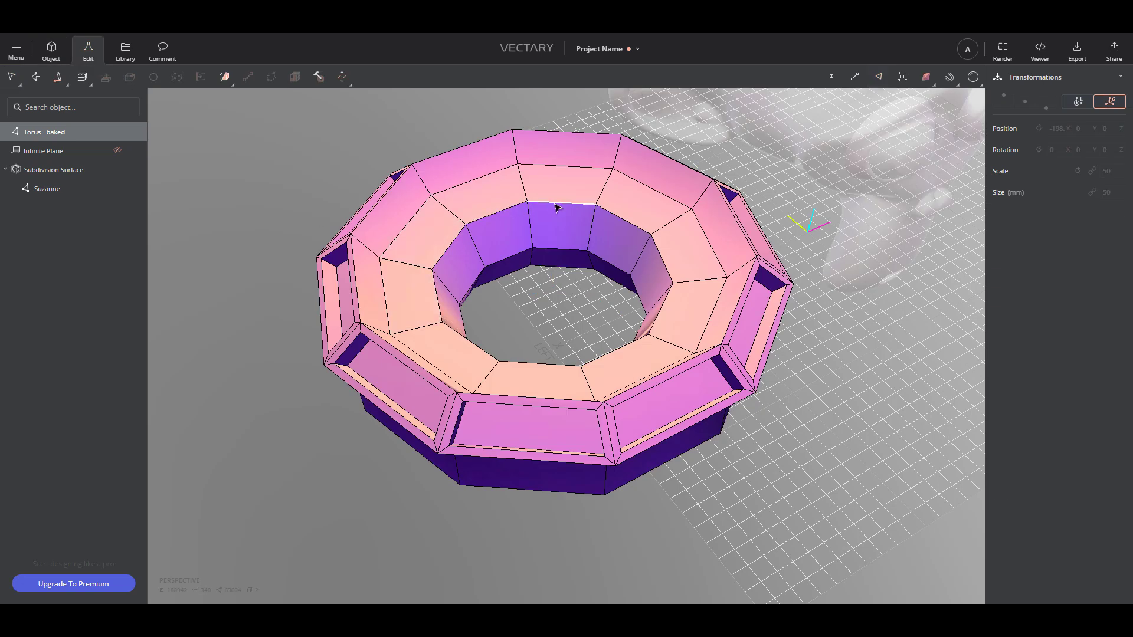
{"action": "right_click", "coordinate": [556, 206]}
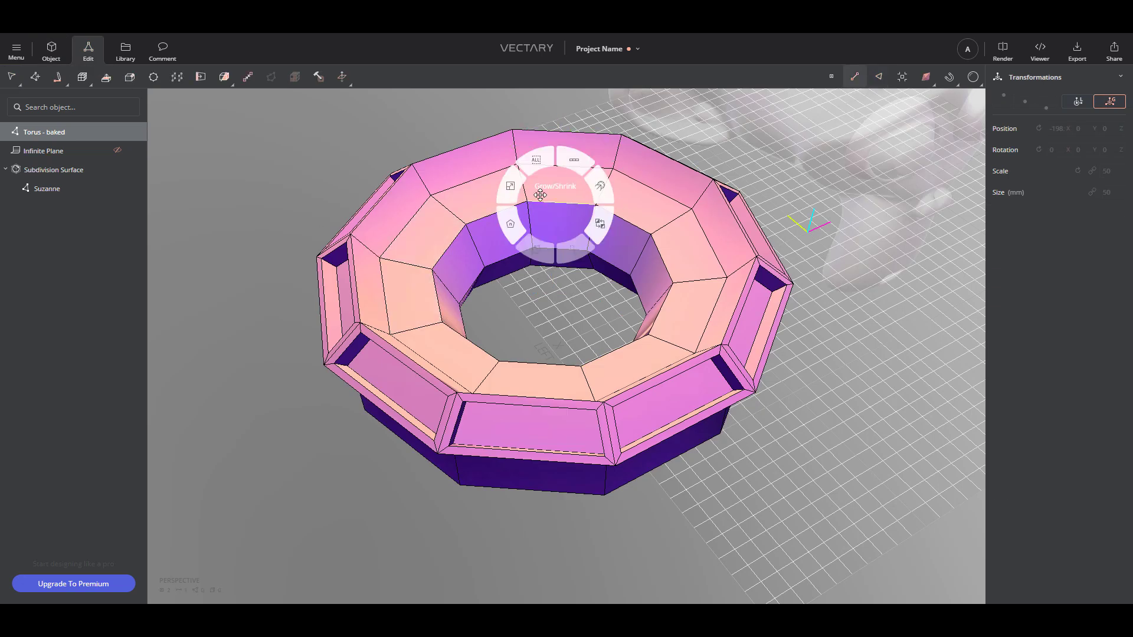
{"action": "left_click", "coordinate": [573, 162]}
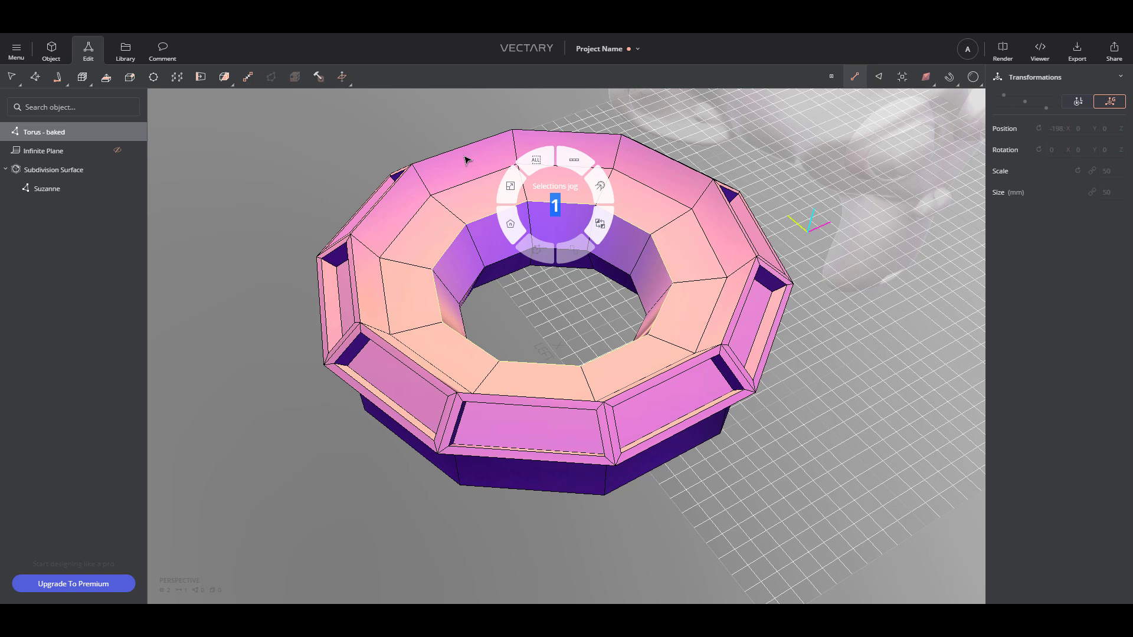
{"action": "left_click", "coordinate": [320, 78]}
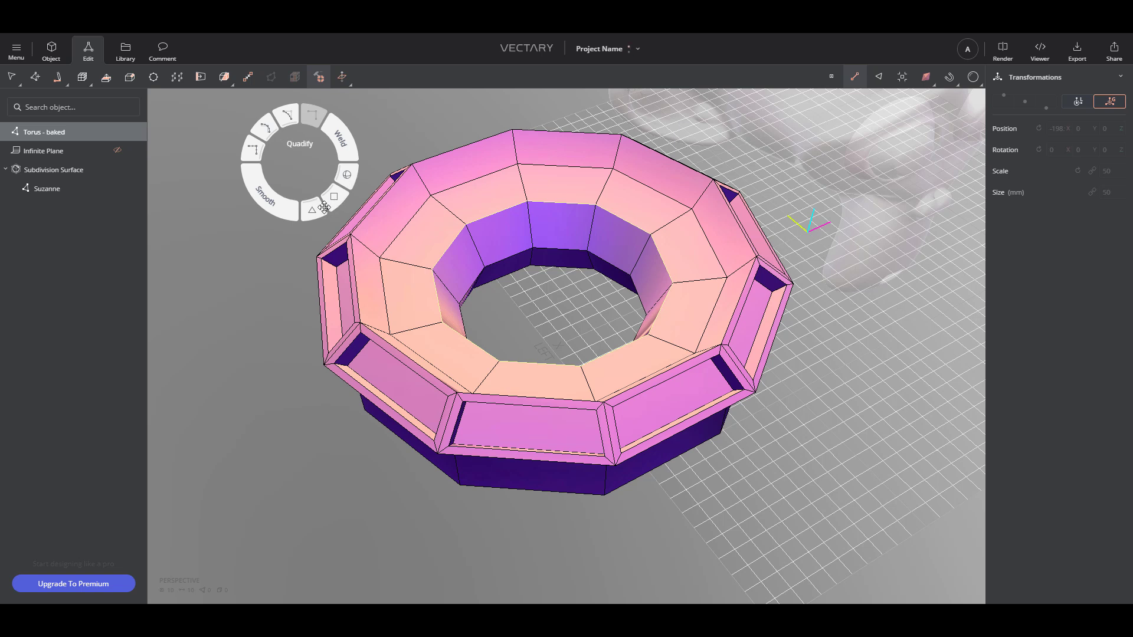
{"action": "key", "text": "ctrl+a"}
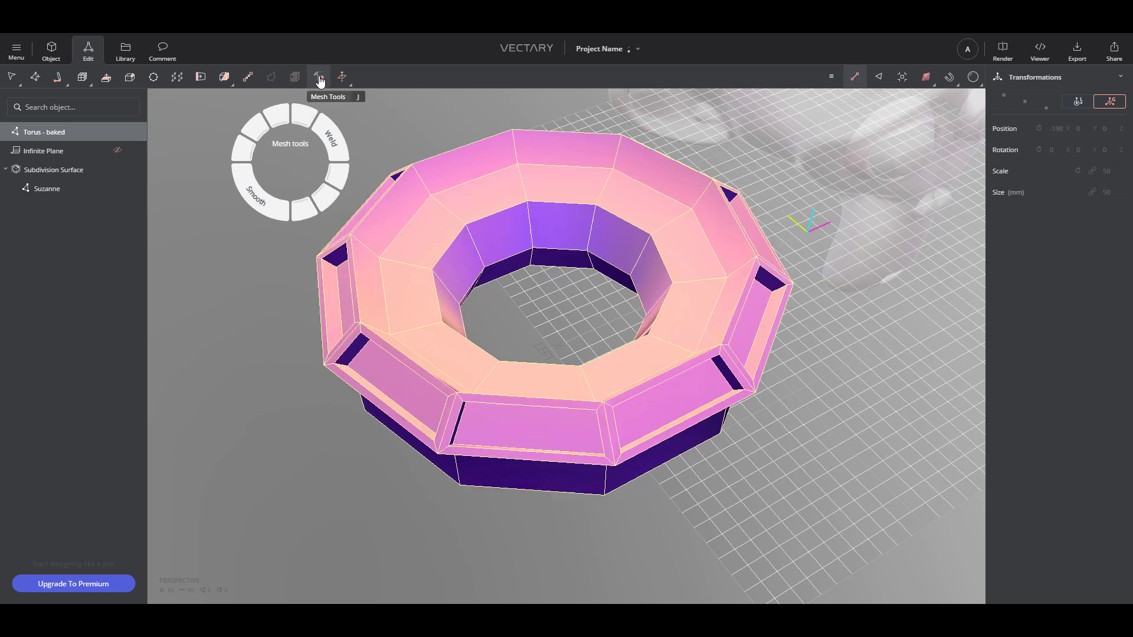
{"action": "key", "text": "Escape"}
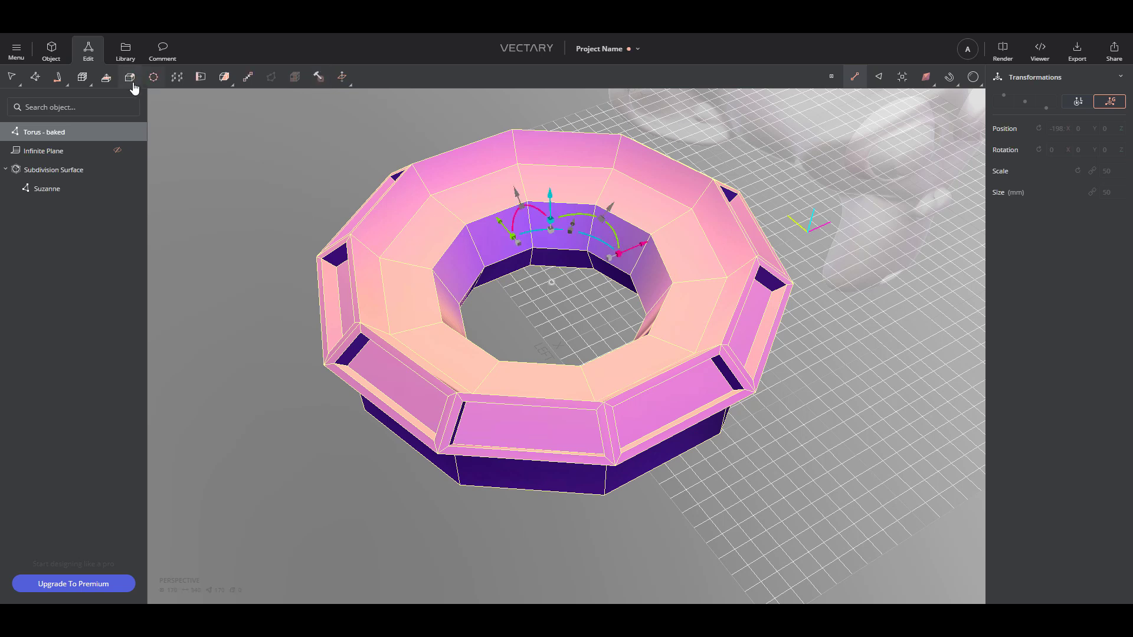
Select the edge loop around the torus's upper inner rim and bevel it into a narrow strip
{"action": "left_click", "coordinate": [925, 77]}
{"action": "left_click", "coordinate": [564, 203]}
{"action": "right_click", "coordinate": [567, 204]}
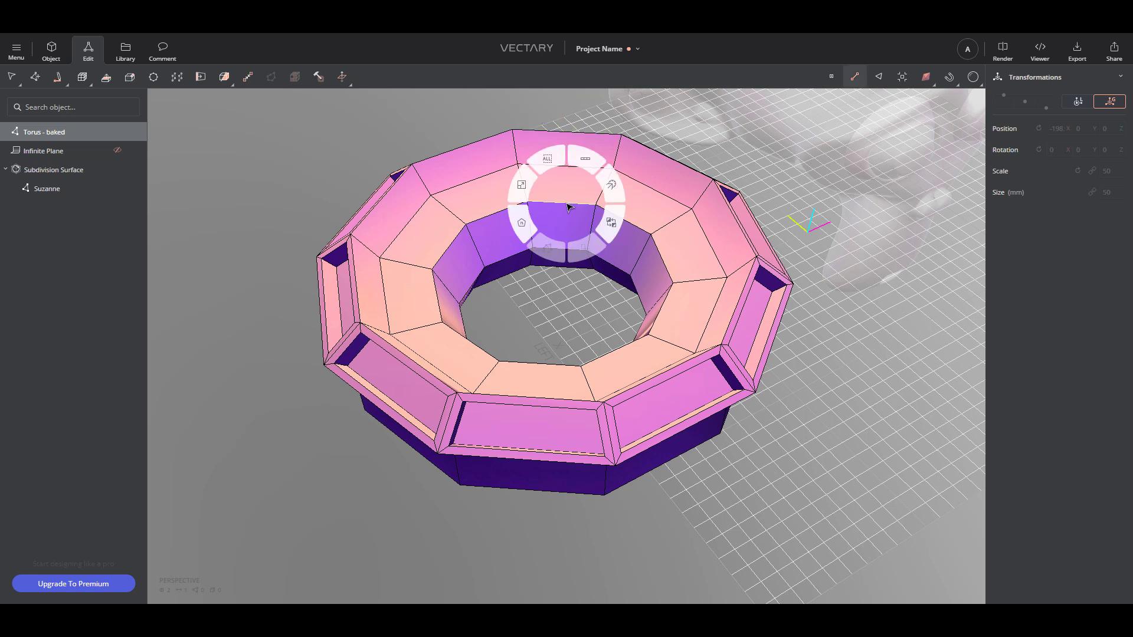
{"action": "left_click", "coordinate": [130, 76]}
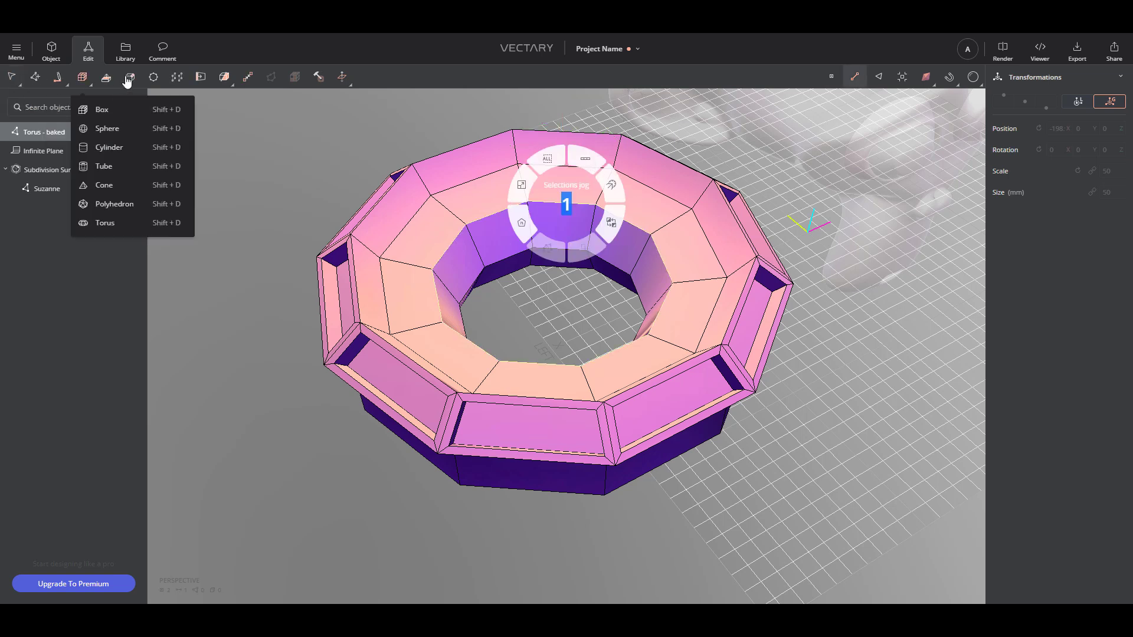
{"action": "left_click", "coordinate": [100, 126]}
{"action": "left_click_drag", "start_coordinate": [631, 225], "coordinate": [639, 217]}
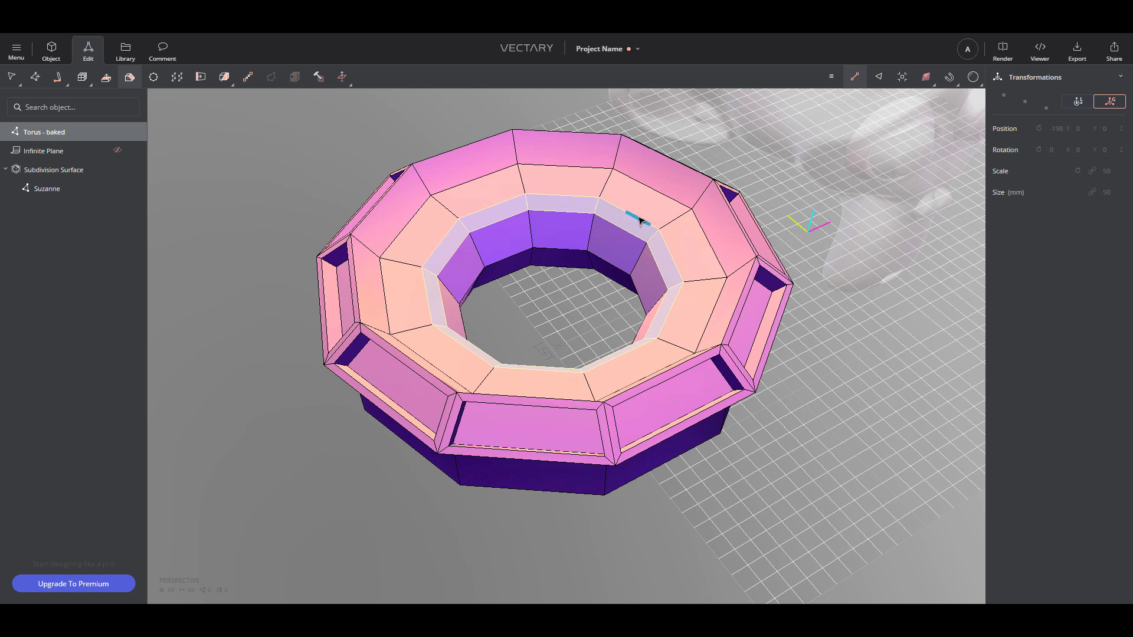
Select the edge loop where the torus's upper face meets the raised outer band and bevel it
{"action": "right_click", "coordinate": [497, 173]}
{"action": "left_click", "coordinate": [494, 171]}
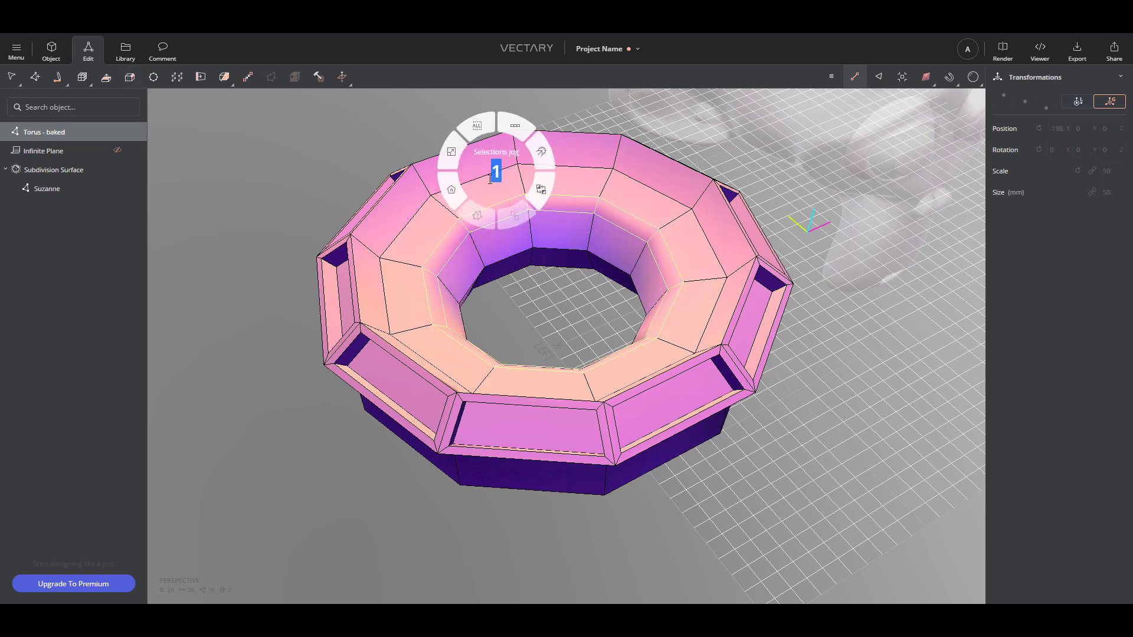
{"action": "right_click", "coordinate": [415, 214]}
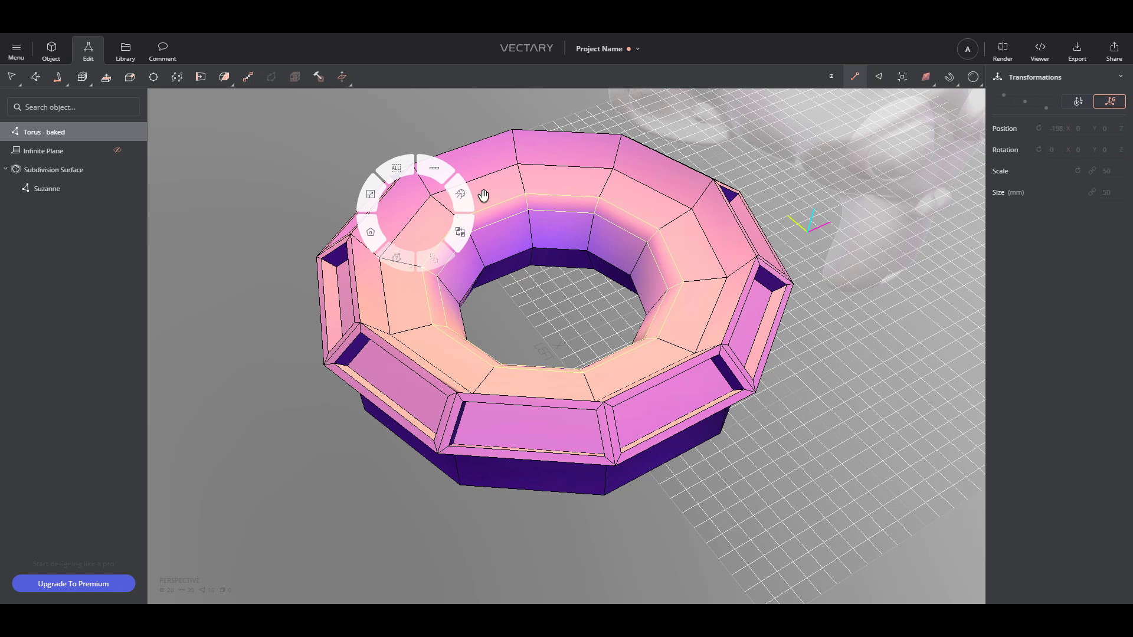
{"action": "left_click", "coordinate": [549, 169]}
{"action": "right_click", "coordinate": [548, 169]}
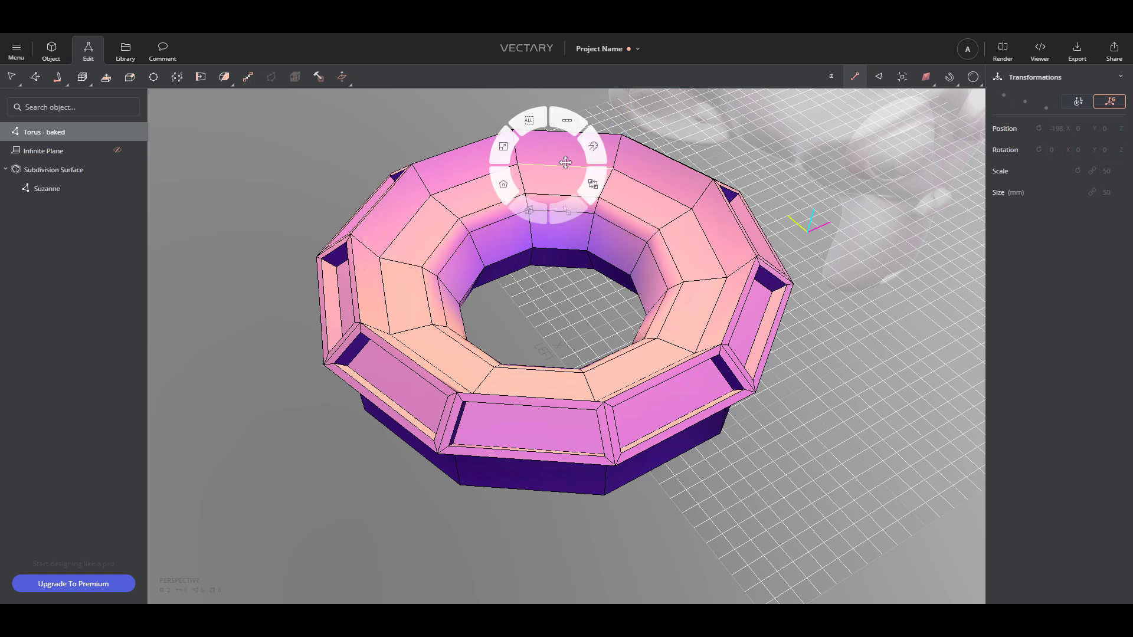
{"action": "left_click", "coordinate": [130, 77]}
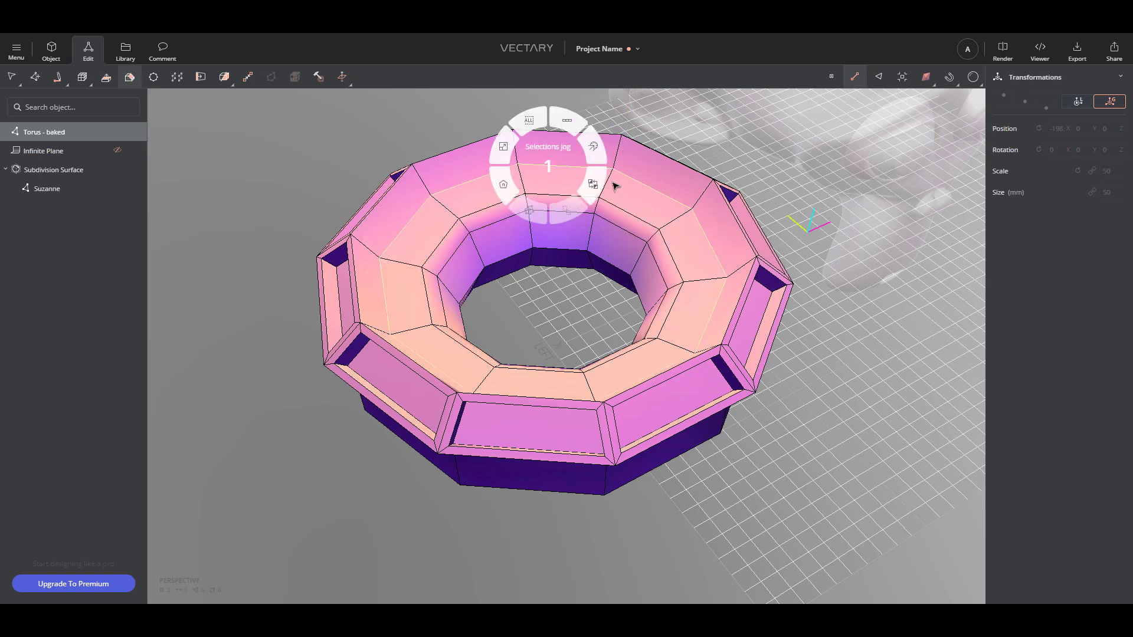
{"action": "left_click", "coordinate": [552, 160]}
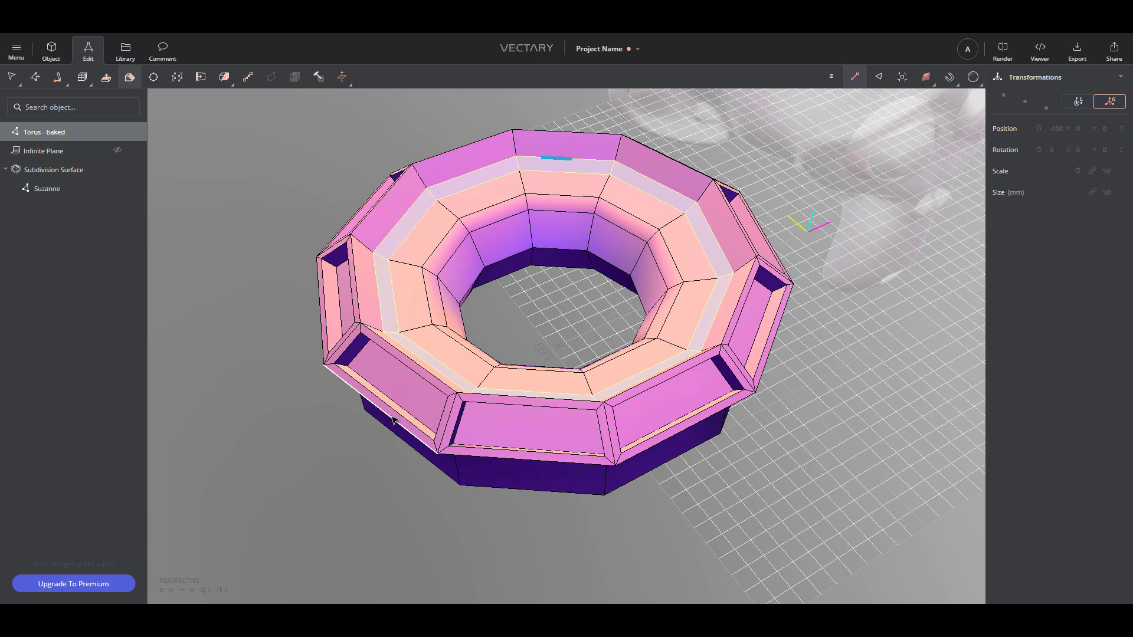
Leave mesh editing and deselect the torus
{"action": "scroll", "coordinate": [498, 354], "scroll_direction": "up", "scroll_amount": 3}
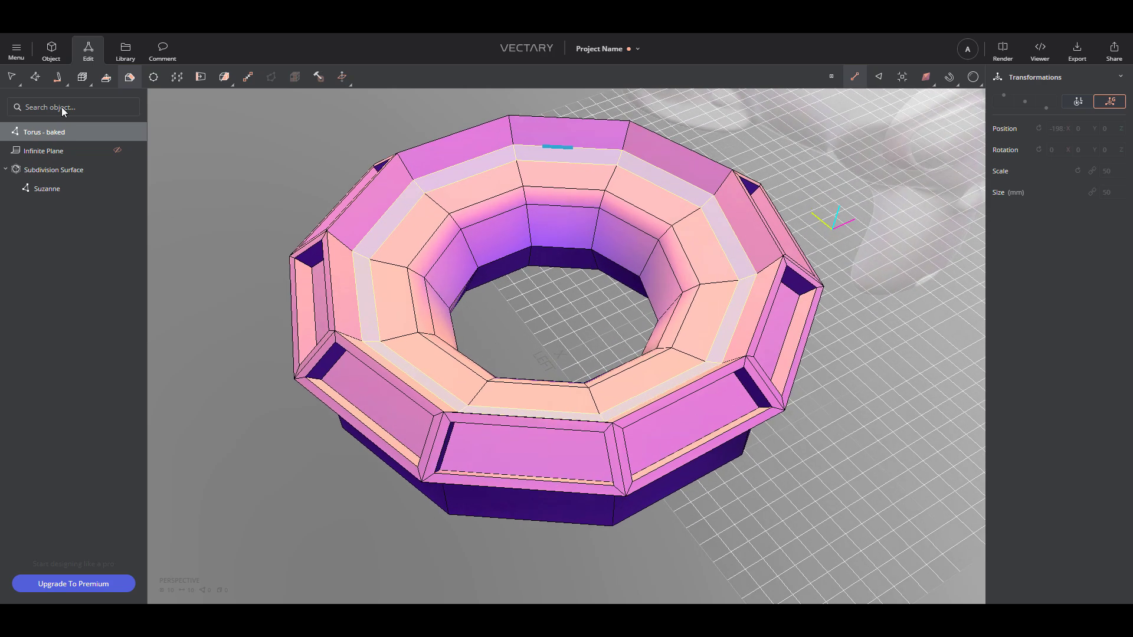
{"action": "key", "text": "Tab"}
{"action": "scroll", "coordinate": [283, 184], "scroll_direction": "down", "scroll_amount": 5}
{"action": "left_click", "coordinate": [283, 184]}
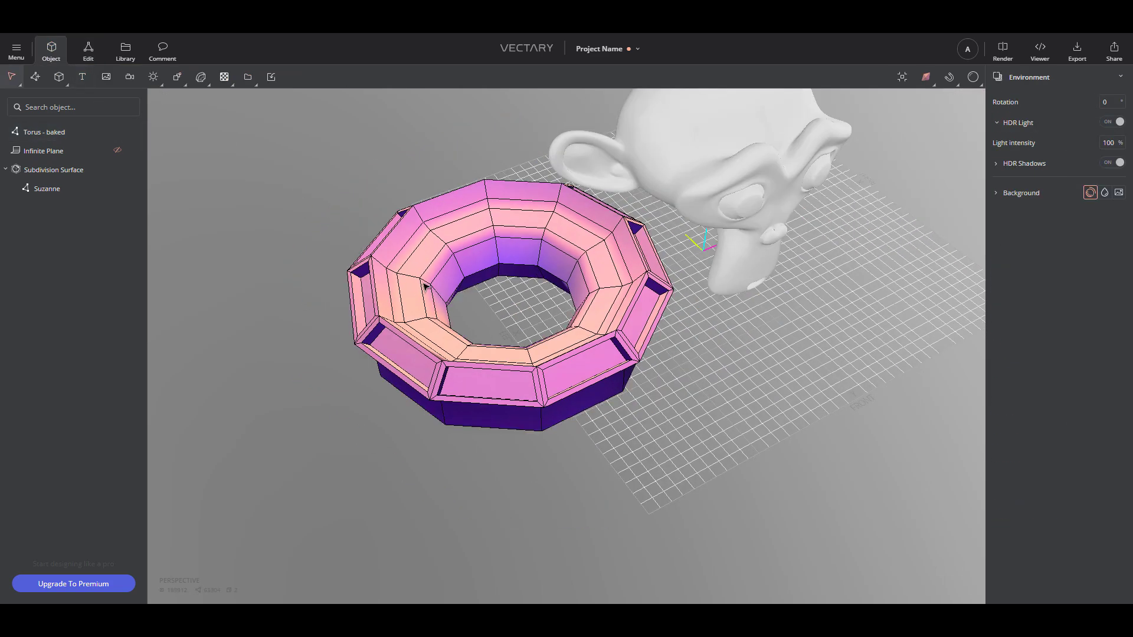
Apply an Array Radial to the edited torus and select the original torus inside the array
{"action": "left_click", "coordinate": [523, 379]}
{"action": "mouse_move", "coordinate": [214, 87]}
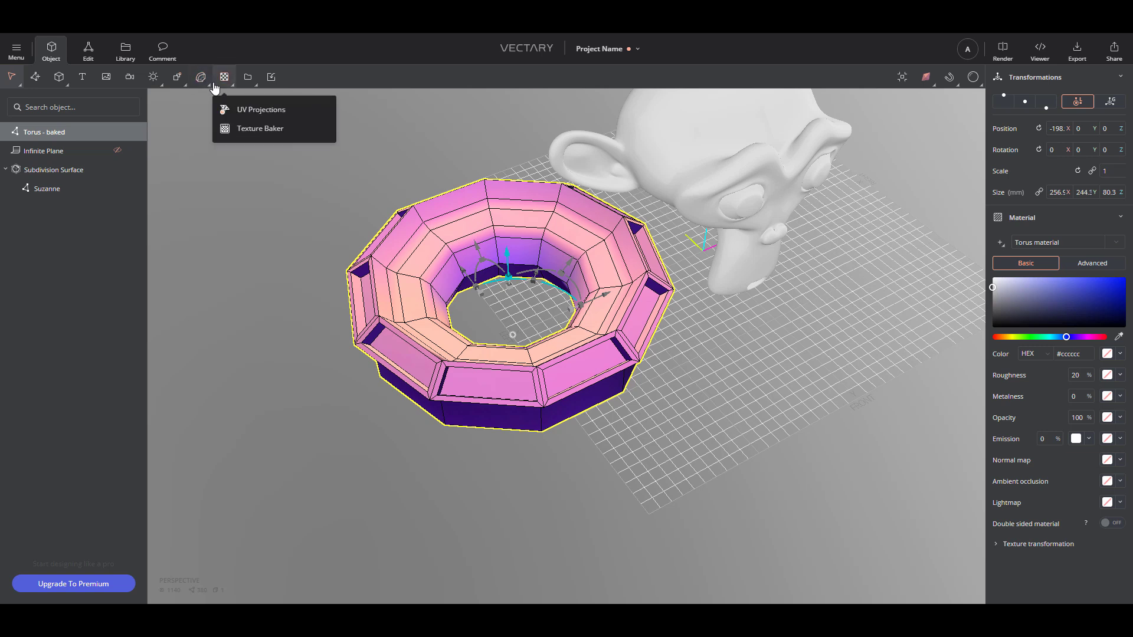
{"action": "mouse_move", "coordinate": [179, 87]}
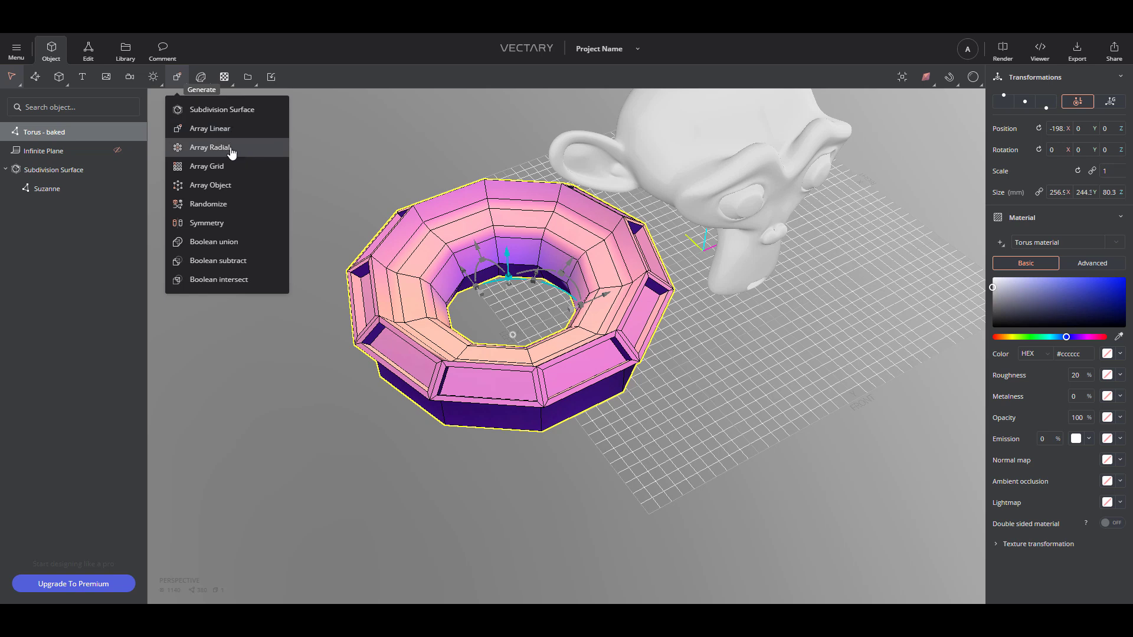
{"action": "left_click", "coordinate": [256, 155]}
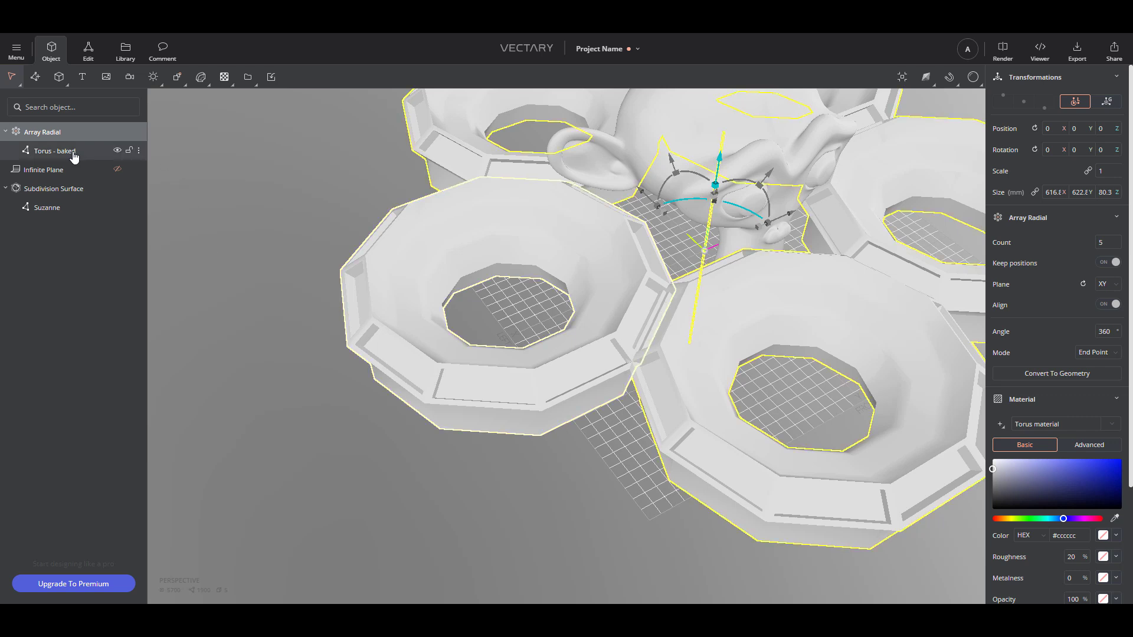
{"action": "left_click", "coordinate": [74, 152]}
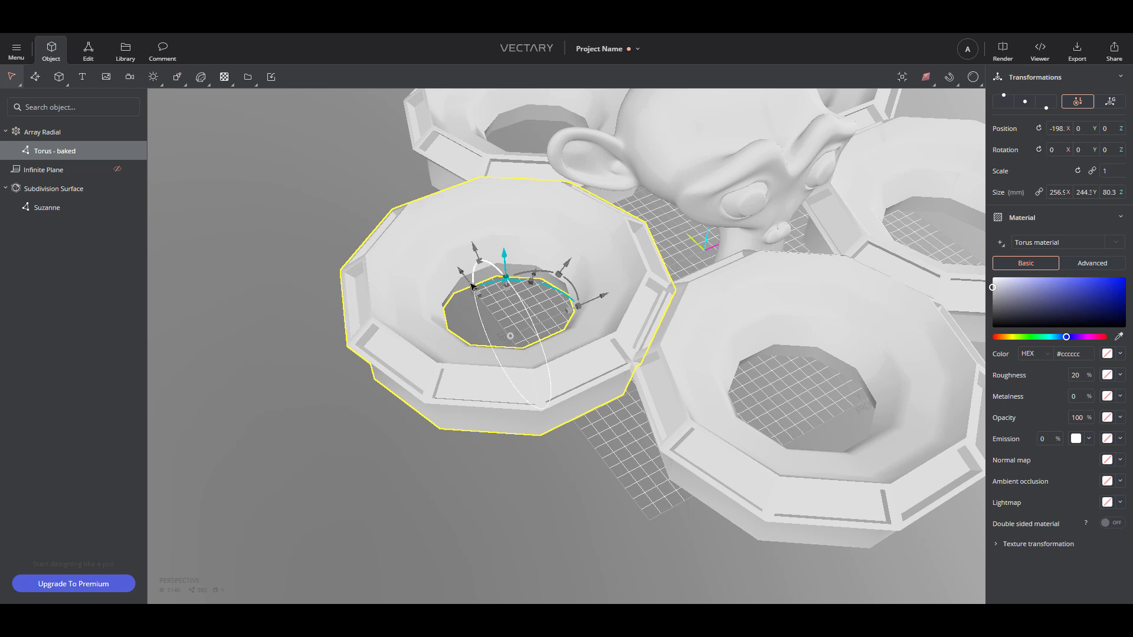
Shift the original torus slightly, scale it down to about 0.285, and set the radial array's count to 16
{"action": "left_click_drag", "start_coordinate": [505, 258], "coordinate": [506, 271]}
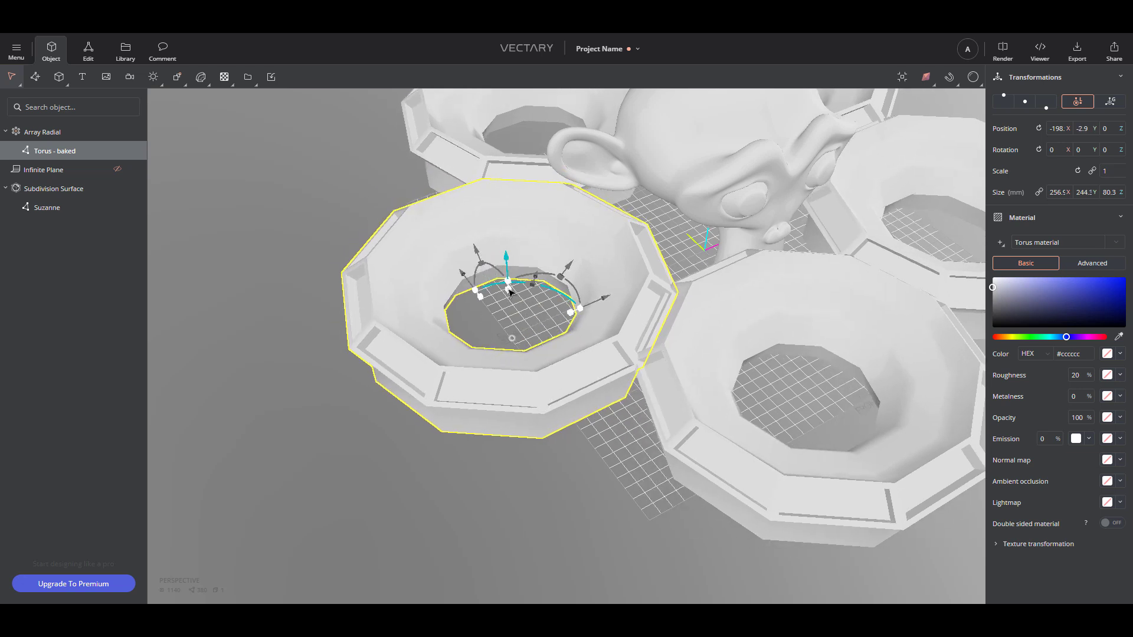
{"action": "left_click_drag", "start_coordinate": [511, 293], "coordinate": [515, 311]}
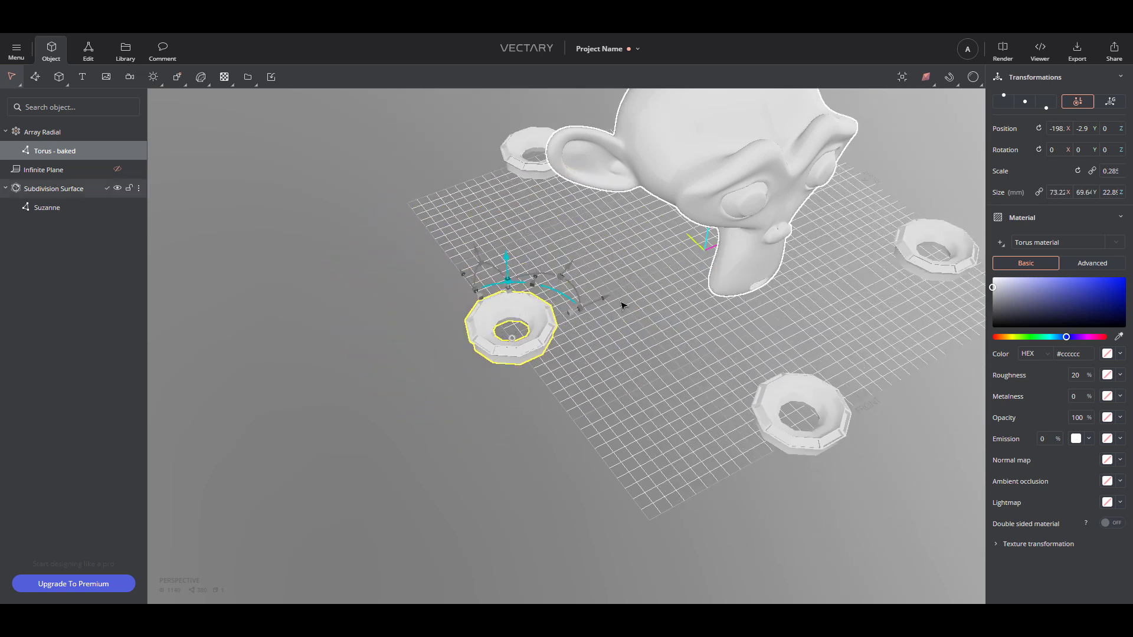
{"action": "left_click", "coordinate": [67, 133]}
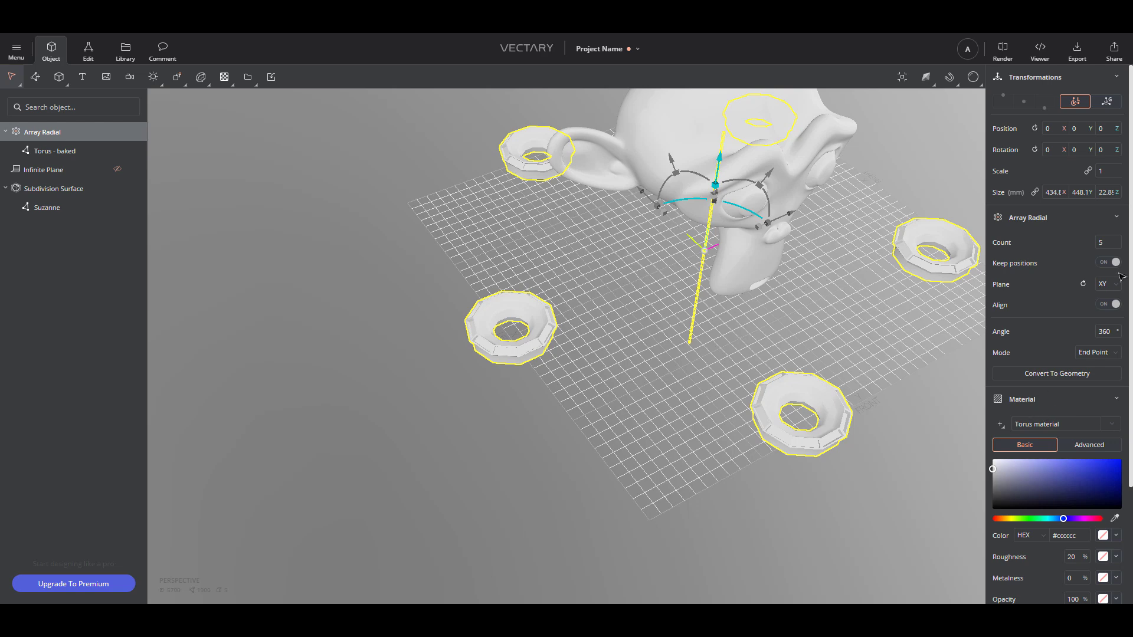
{"action": "left_click_drag", "start_coordinate": [1116, 241], "coordinate": [1115, 236]}
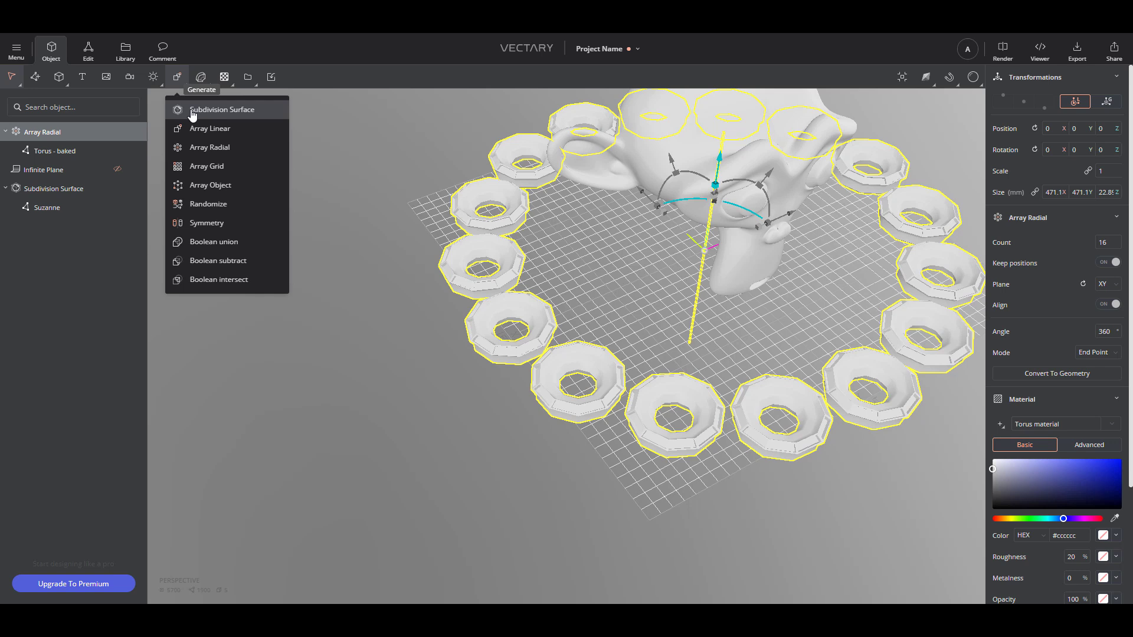
Apply a Subdivision Surface to the radial array of tori and deselect it
{"action": "left_click", "coordinate": [191, 112]}
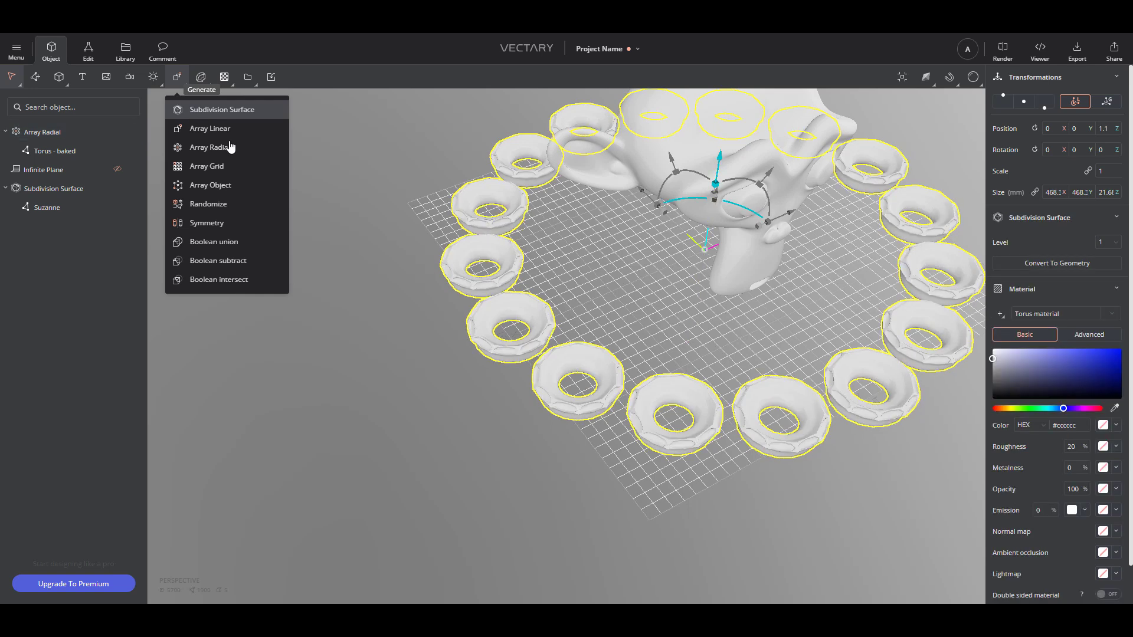
{"action": "left_click", "coordinate": [453, 427]}
{"action": "left_click_drag", "start_coordinate": [453, 427], "coordinate": [524, 437]}
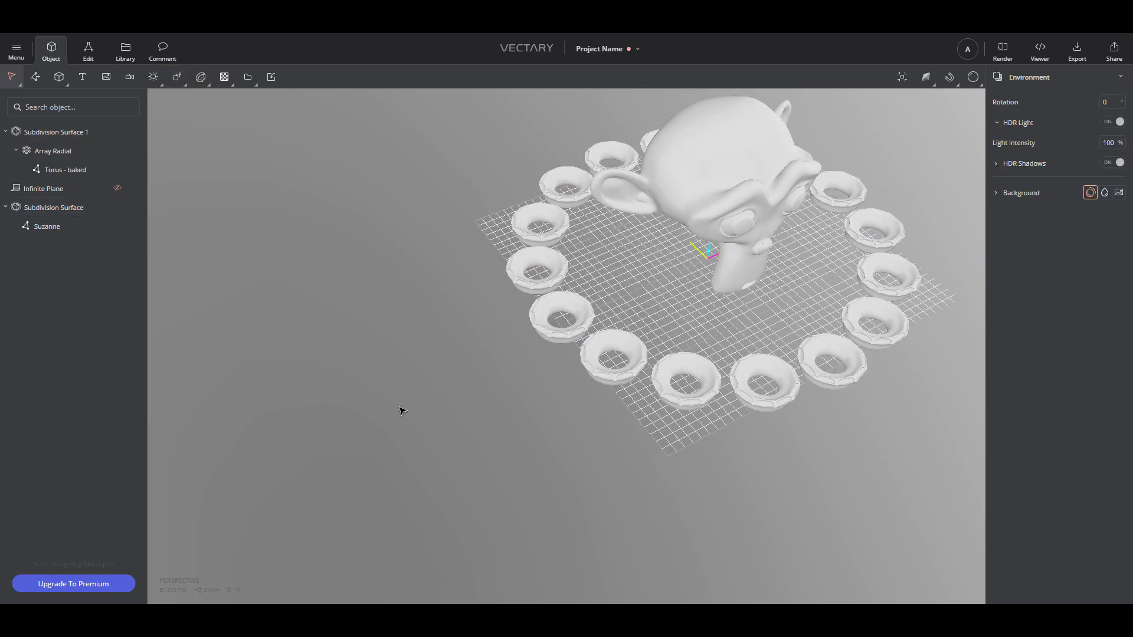
{"action": "left_click", "coordinate": [201, 77]}
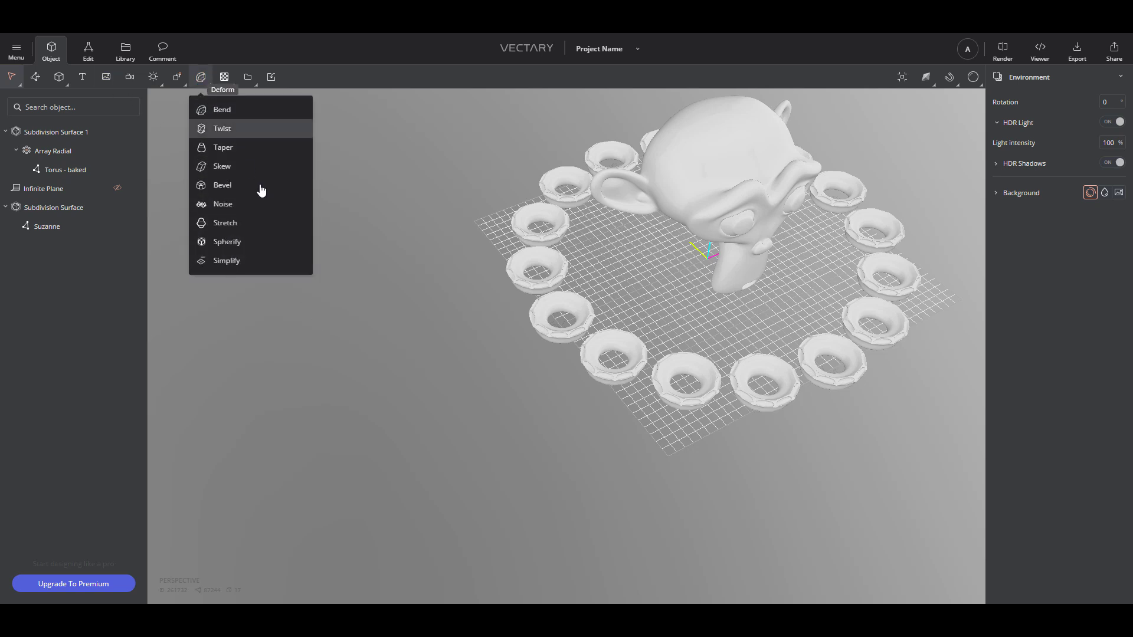
{"action": "left_click", "coordinate": [379, 403]}
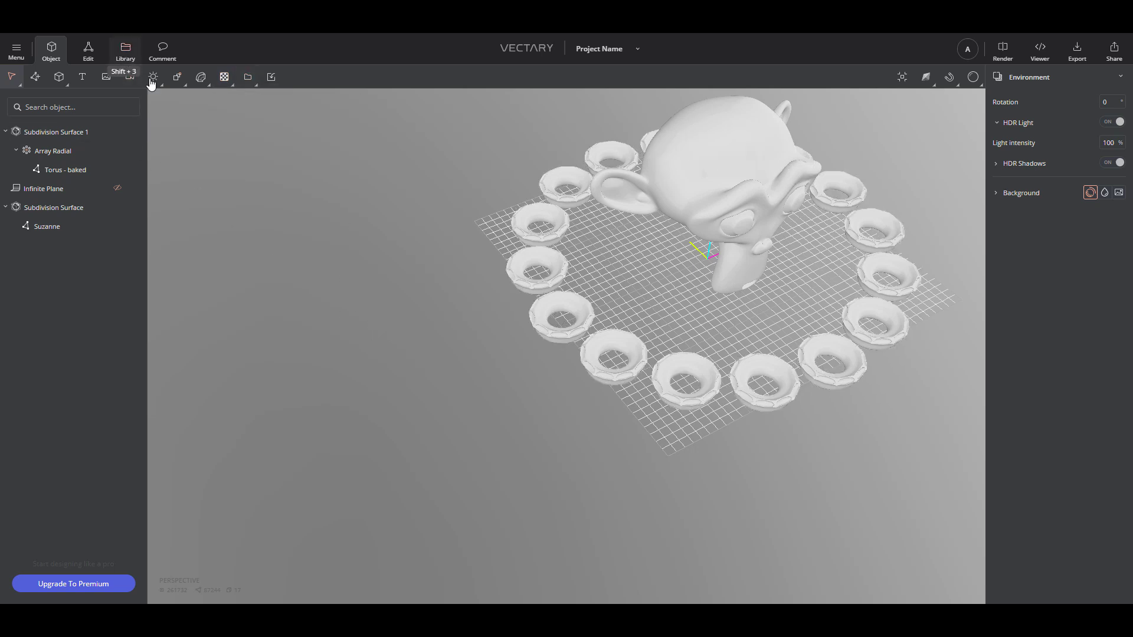
Assign the red material from the library's Plastic collection to the subdivided ring of tori
{"action": "left_click", "coordinate": [125, 52]}
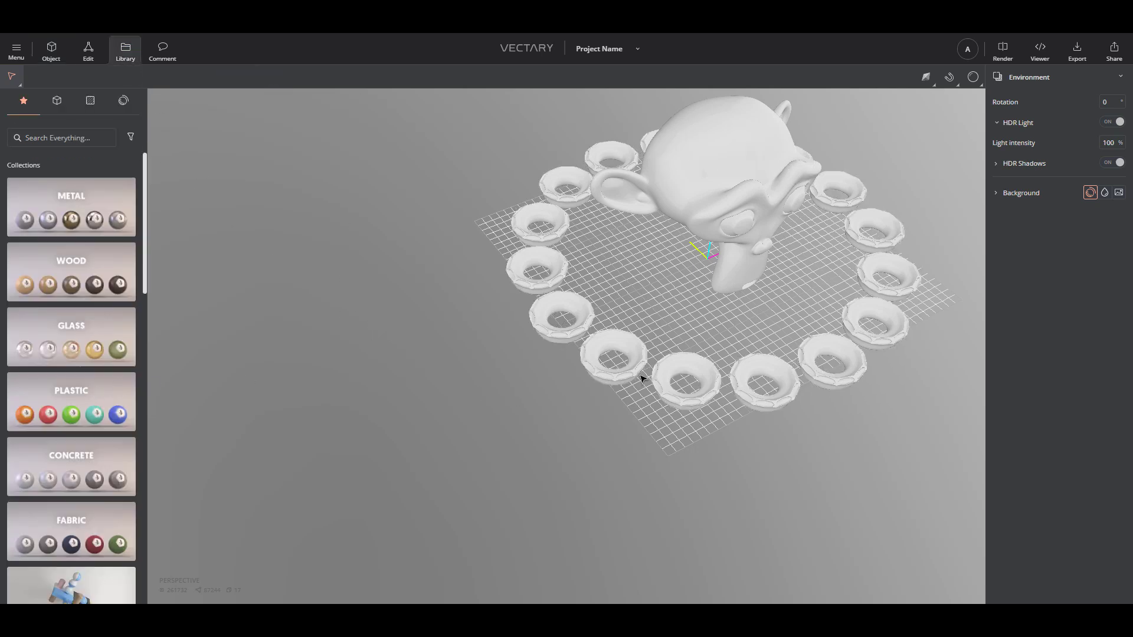
{"action": "scroll", "coordinate": [620, 405], "scroll_direction": "up", "scroll_amount": 5}
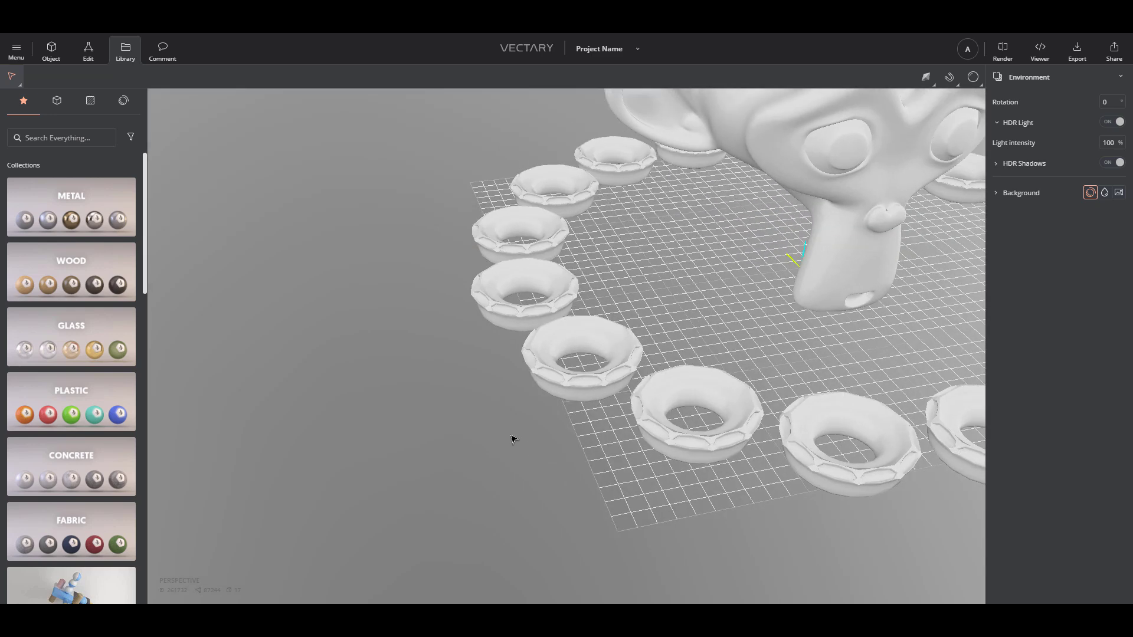
{"action": "left_click_drag", "start_coordinate": [511, 439], "coordinate": [643, 401]}
{"action": "left_click", "coordinate": [671, 441]}
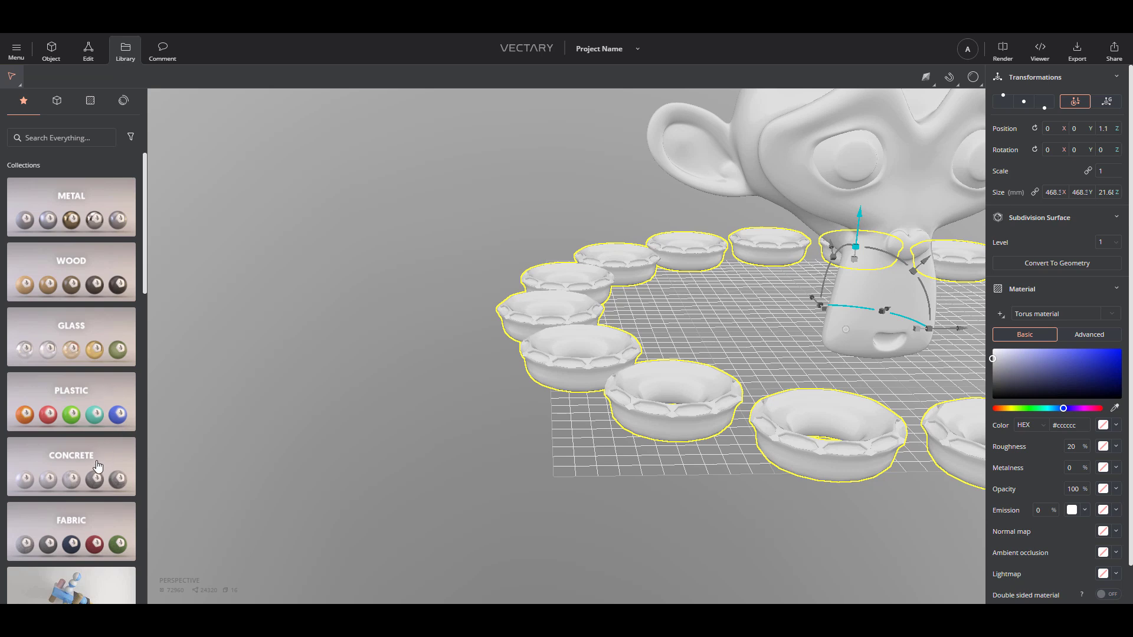
{"action": "left_click", "coordinate": [91, 401]}
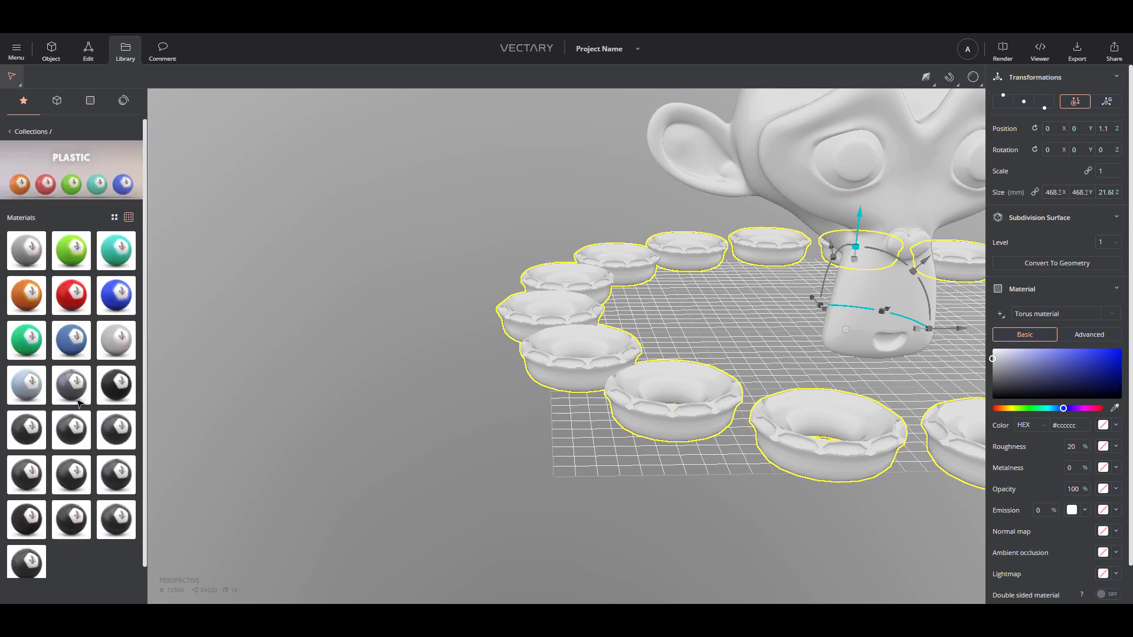
{"action": "left_click", "coordinate": [74, 294]}
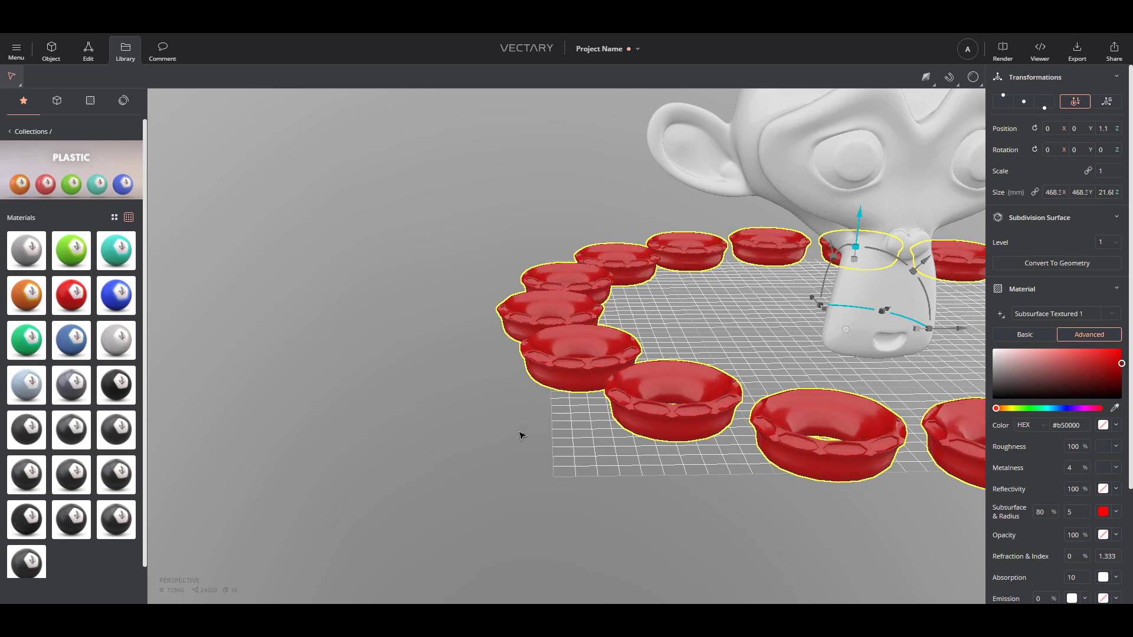
Try the textured dark green plastic on the monkey head, replace it with the lime-green plastic, and deselect the head
{"action": "left_click_drag", "start_coordinate": [521, 435], "coordinate": [565, 444]}
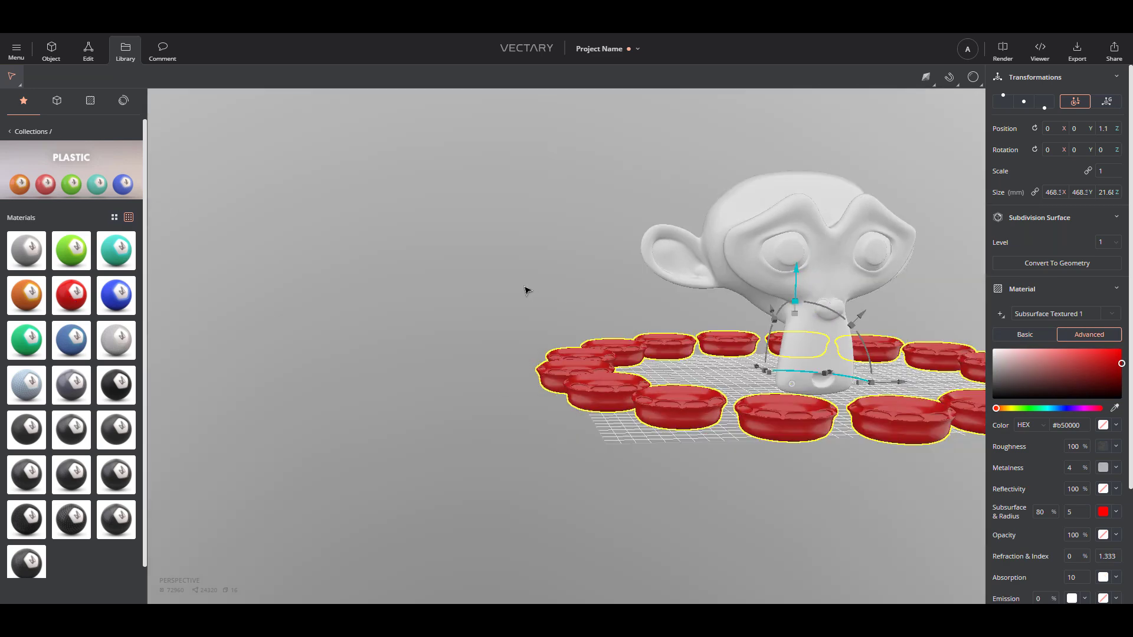
{"action": "left_click", "coordinate": [761, 226]}
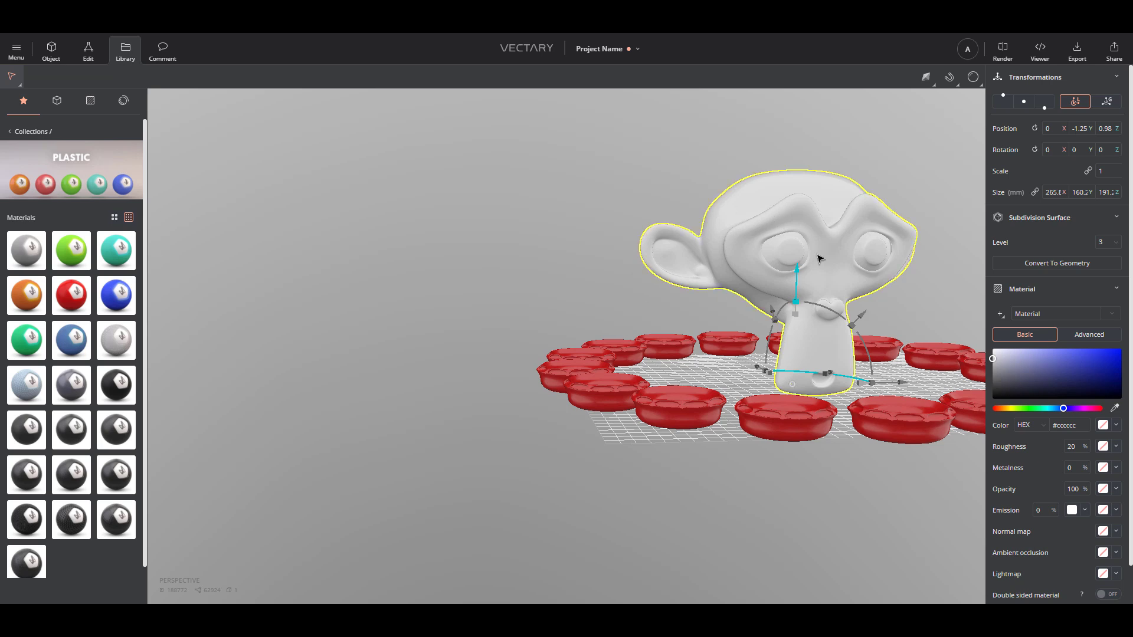
{"action": "left_click", "coordinate": [33, 336]}
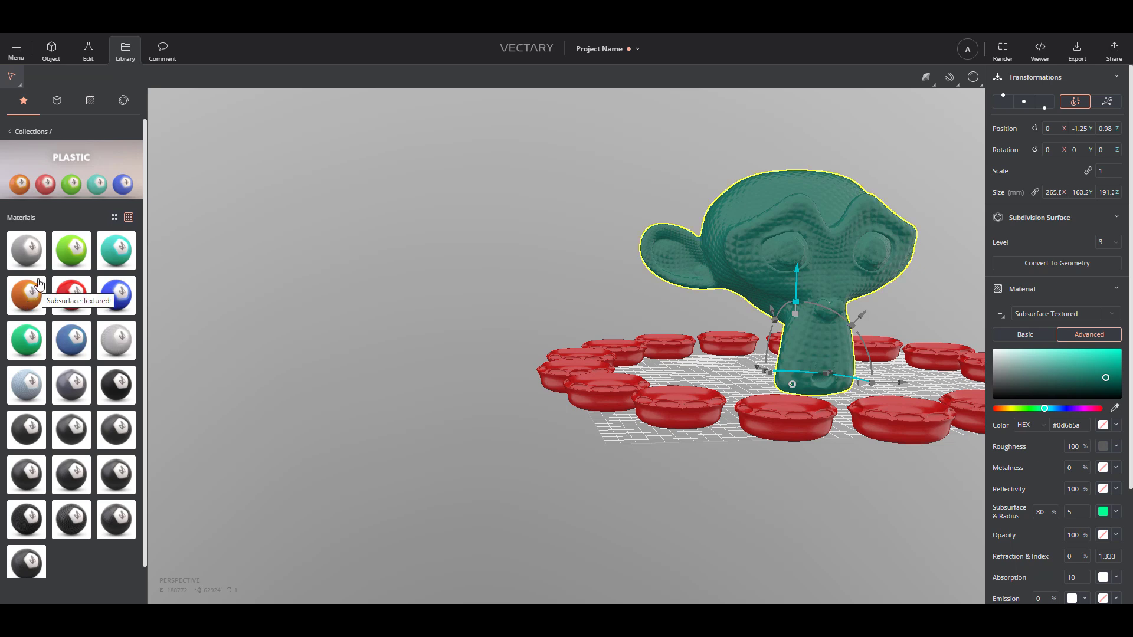
{"action": "left_click", "coordinate": [74, 264]}
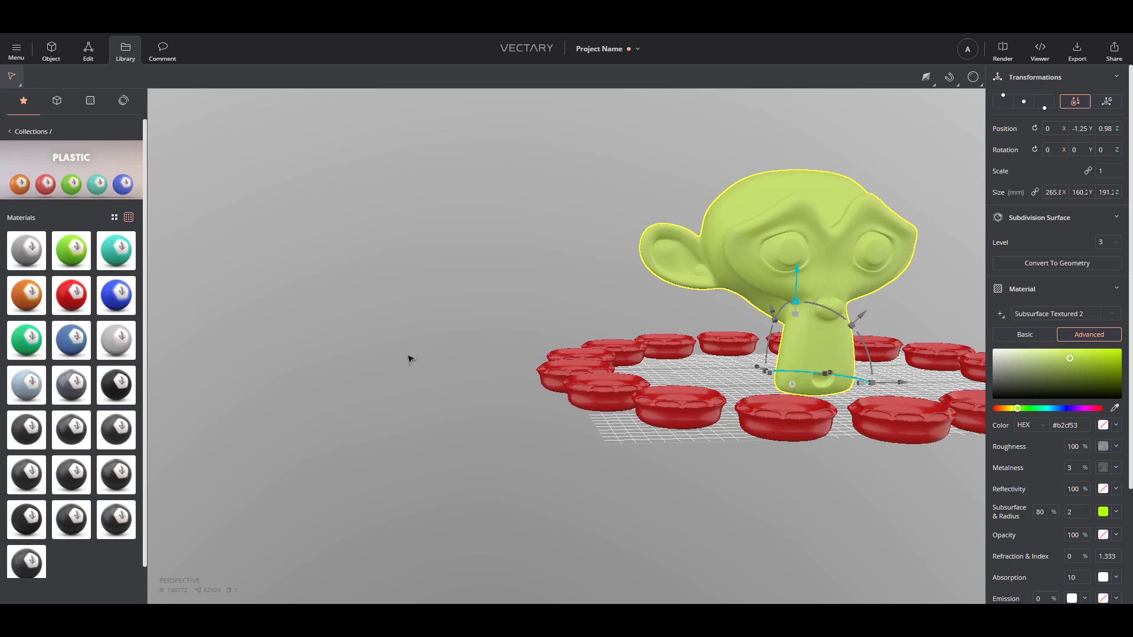
{"action": "right_click_drag", "start_coordinate": [931, 169], "coordinate": [734, 197]}
{"action": "key", "text": "Escape"}
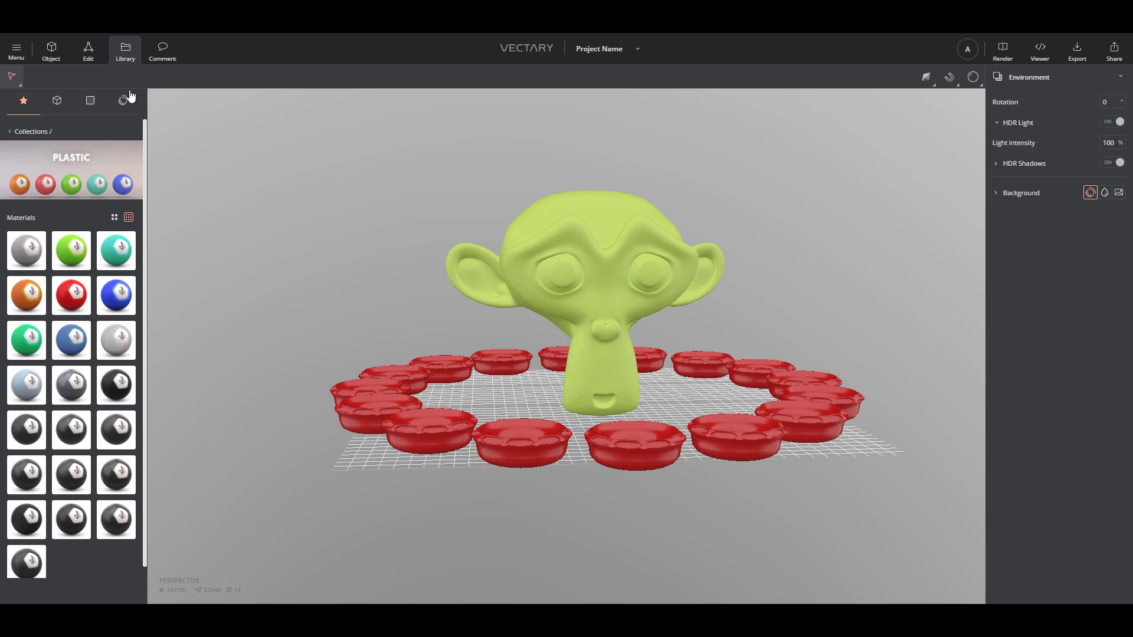
Add a sphere, scale it to about 0.44, and place it half-sunk into the top of the monkey head
{"action": "left_click", "coordinate": [52, 51]}
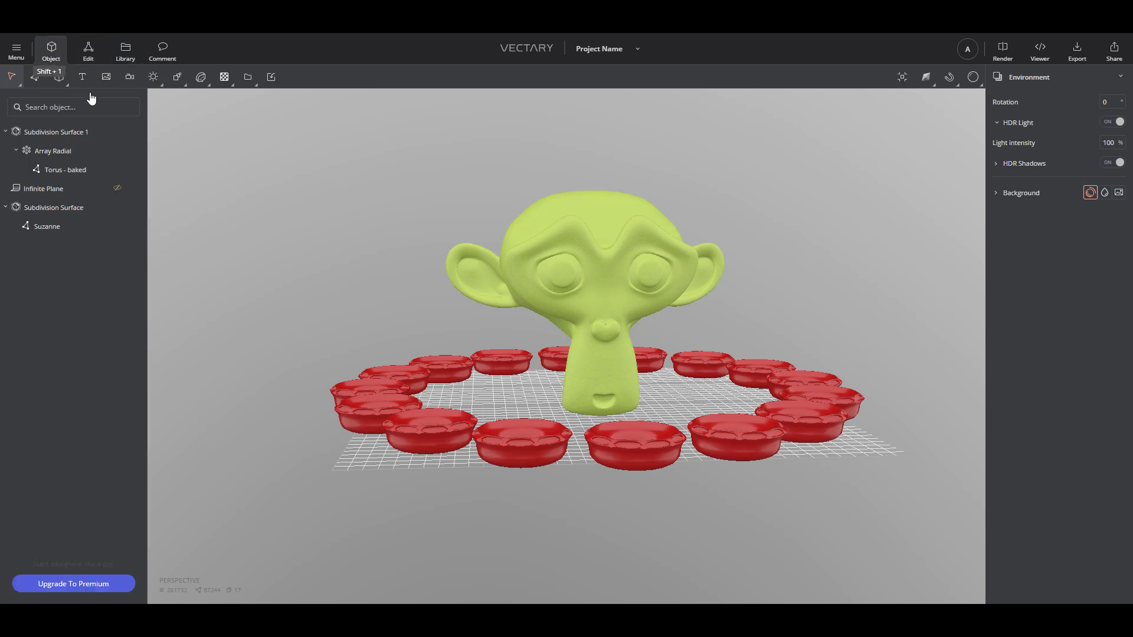
{"action": "left_click", "coordinate": [548, 242]}
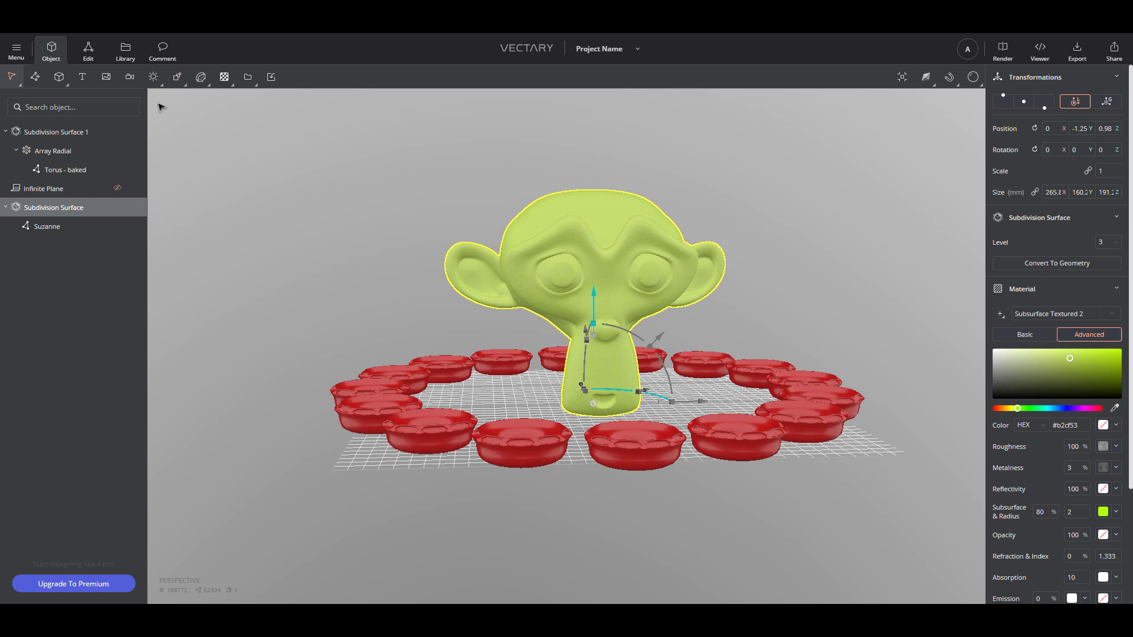
{"action": "left_click", "coordinate": [59, 77]}
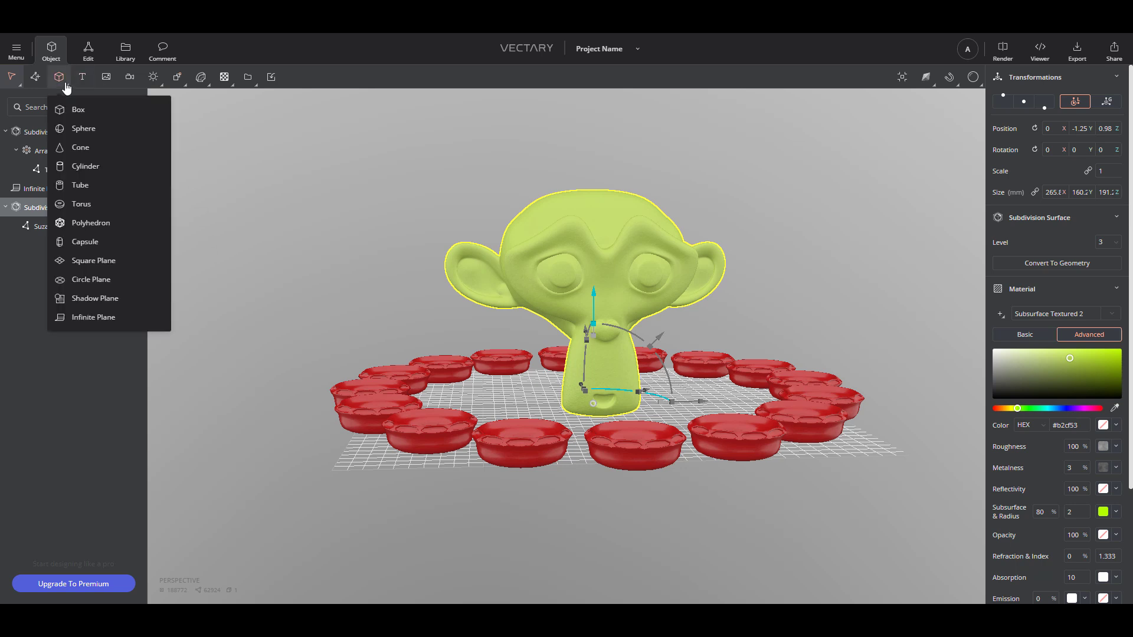
{"action": "left_click", "coordinate": [101, 130]}
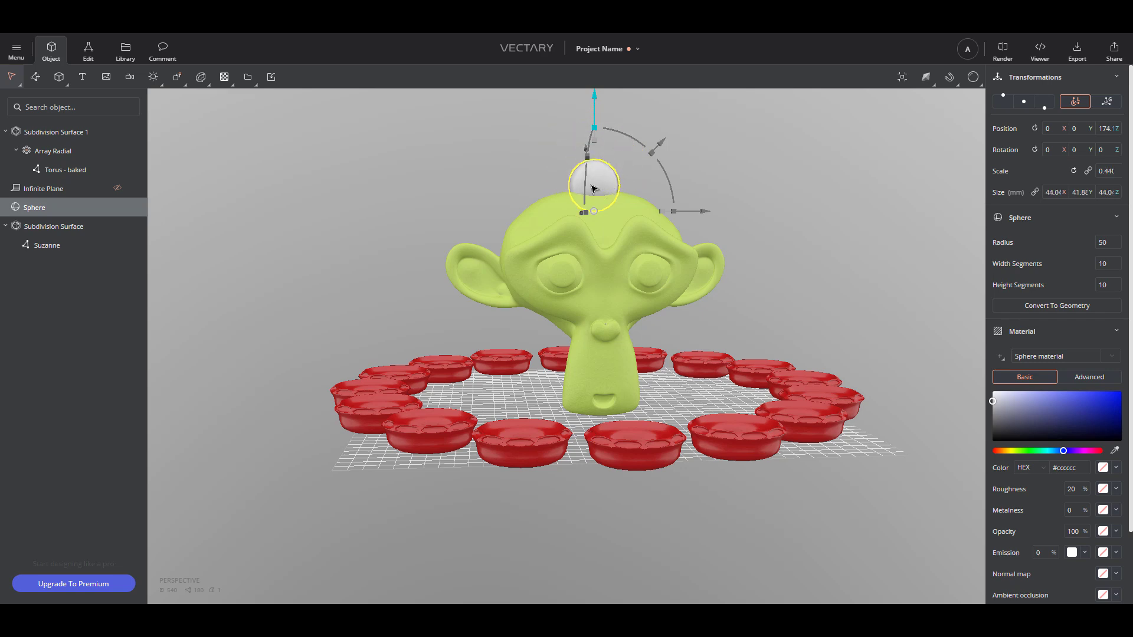
Deselect the sphere and add an empty Boolean subtract to the scene
{"action": "left_click_drag", "start_coordinate": [296, 250], "coordinate": [491, 173]}
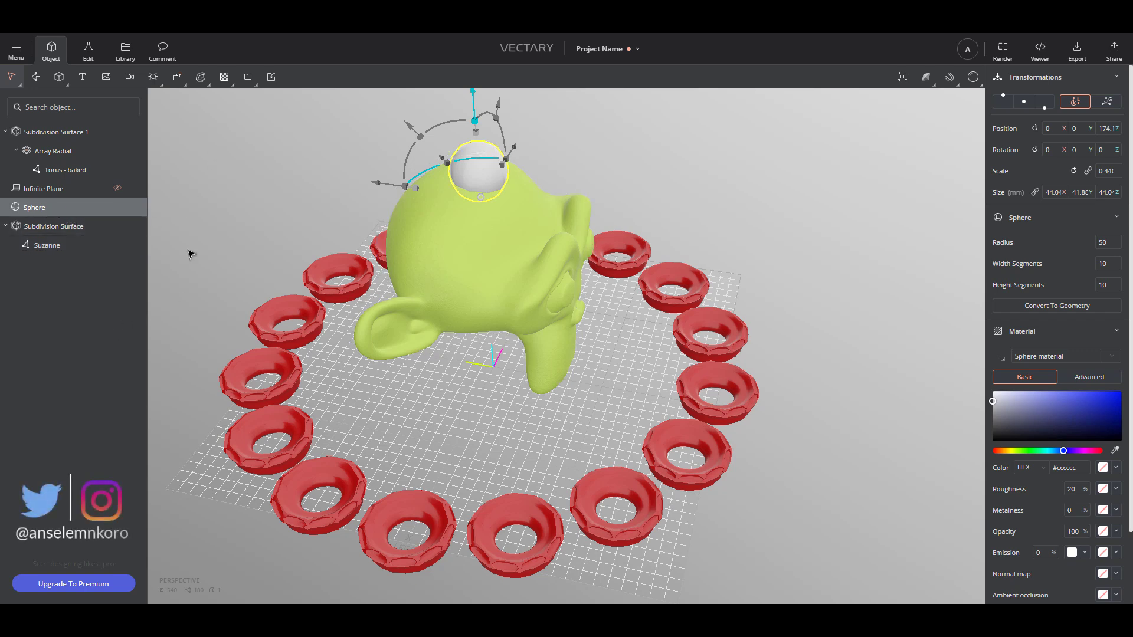
{"action": "left_click", "coordinate": [227, 274]}
{"action": "left_click", "coordinate": [201, 81]}
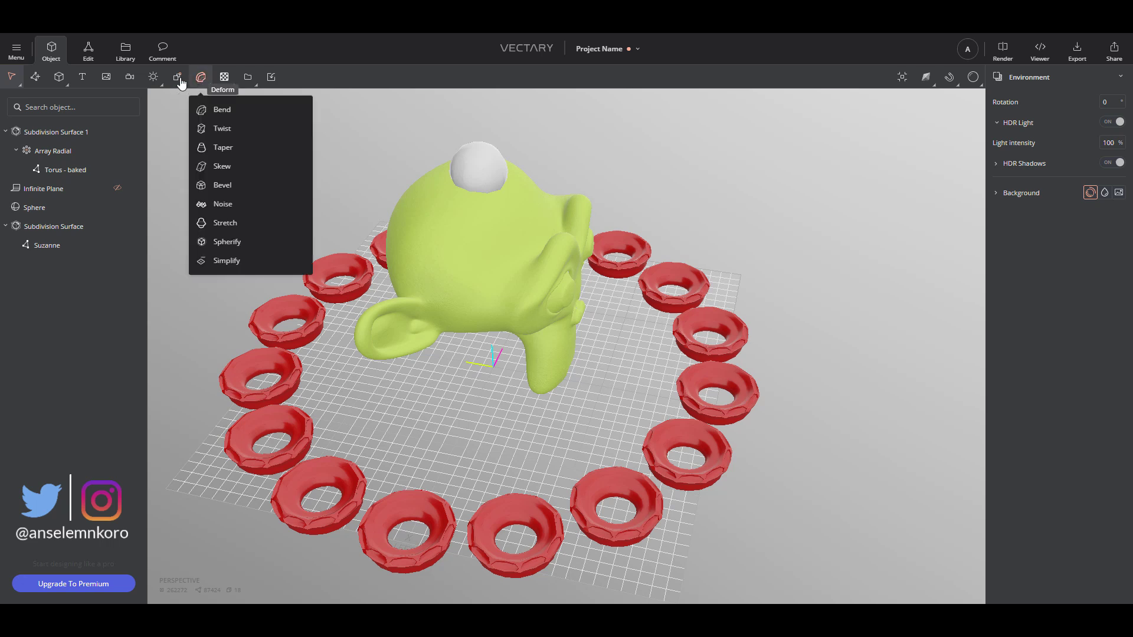
{"action": "left_click", "coordinate": [178, 80]}
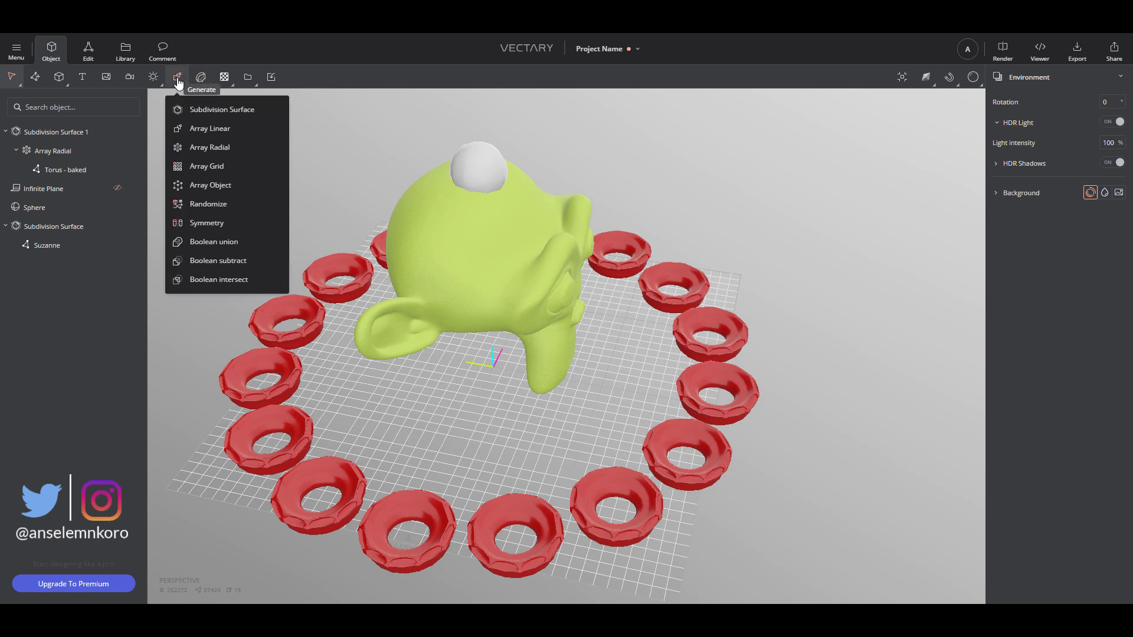
{"action": "left_click", "coordinate": [242, 262]}
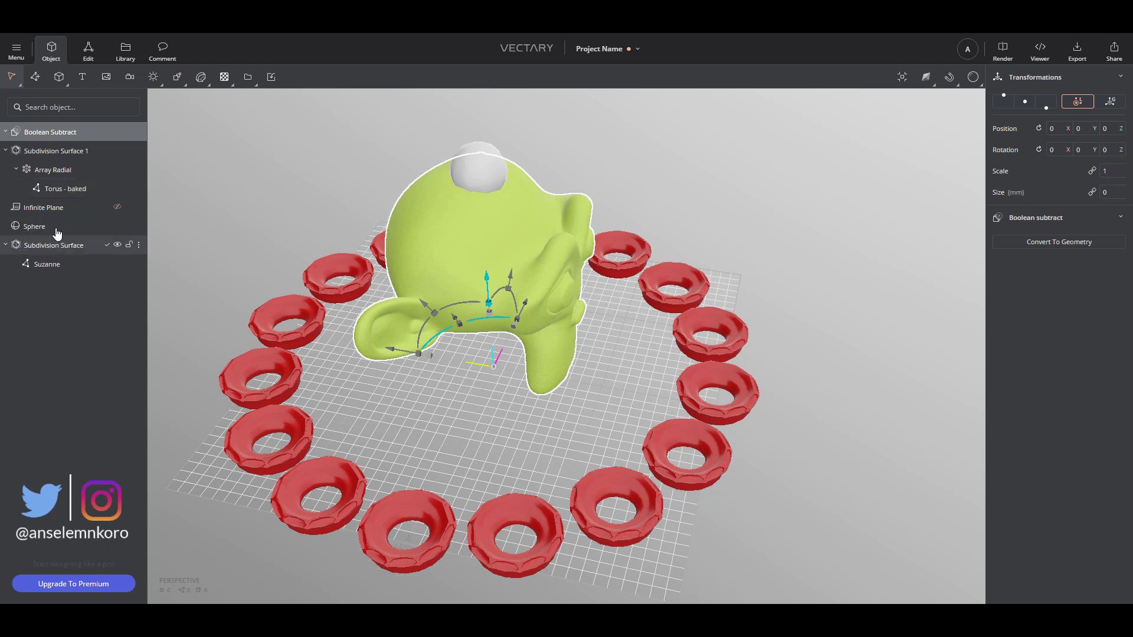
Move the monkey head's Subdivision Surface and the sphere into the Boolean Subtract, and select the Boolean Subtract
{"action": "left_click", "coordinate": [17, 153]}
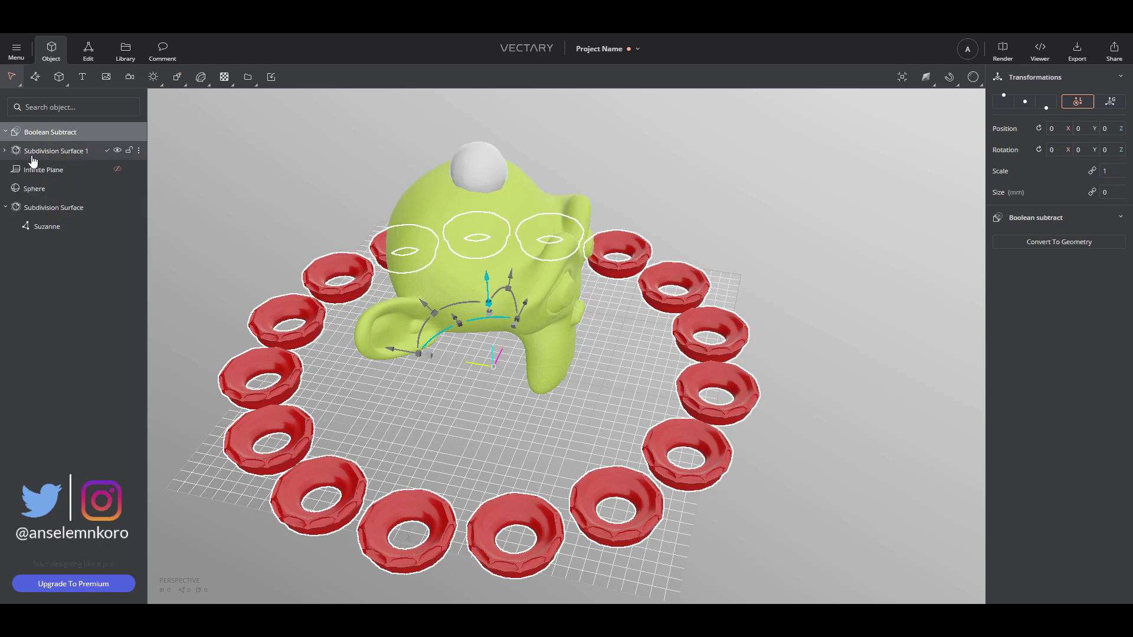
{"action": "left_click", "coordinate": [7, 151]}
{"action": "left_click", "coordinate": [7, 151]}
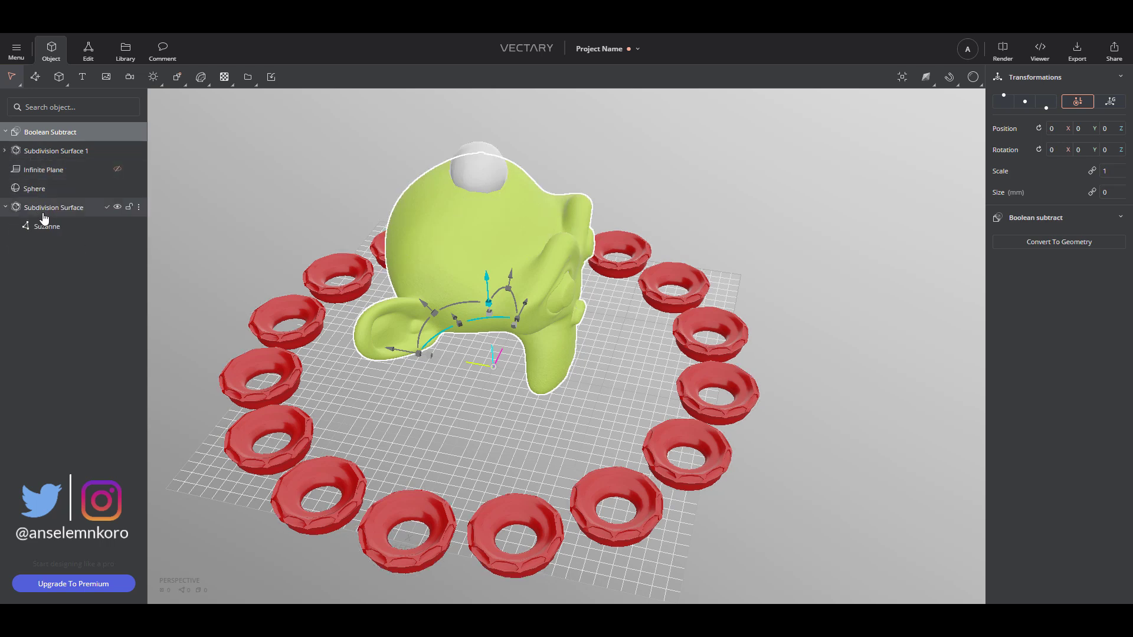
{"action": "left_click", "coordinate": [19, 212]}
{"action": "left_click_drag", "start_coordinate": [25, 218], "coordinate": [64, 132]}
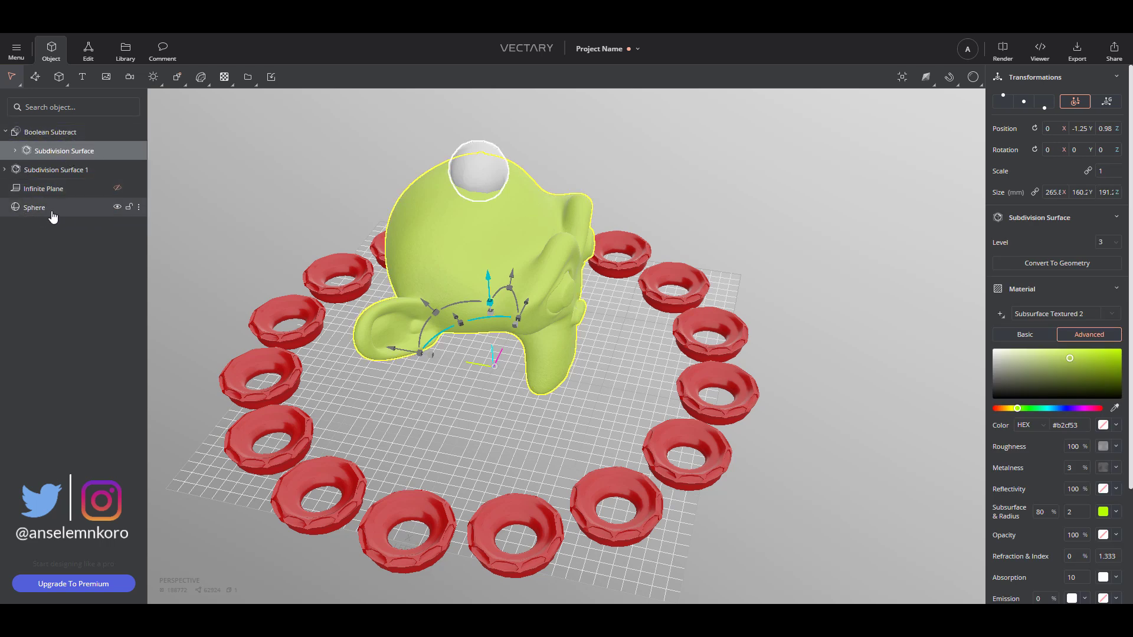
{"action": "left_click_drag", "start_coordinate": [49, 219], "coordinate": [92, 158]}
{"action": "left_click_drag", "start_coordinate": [210, 219], "coordinate": [54, 135]}
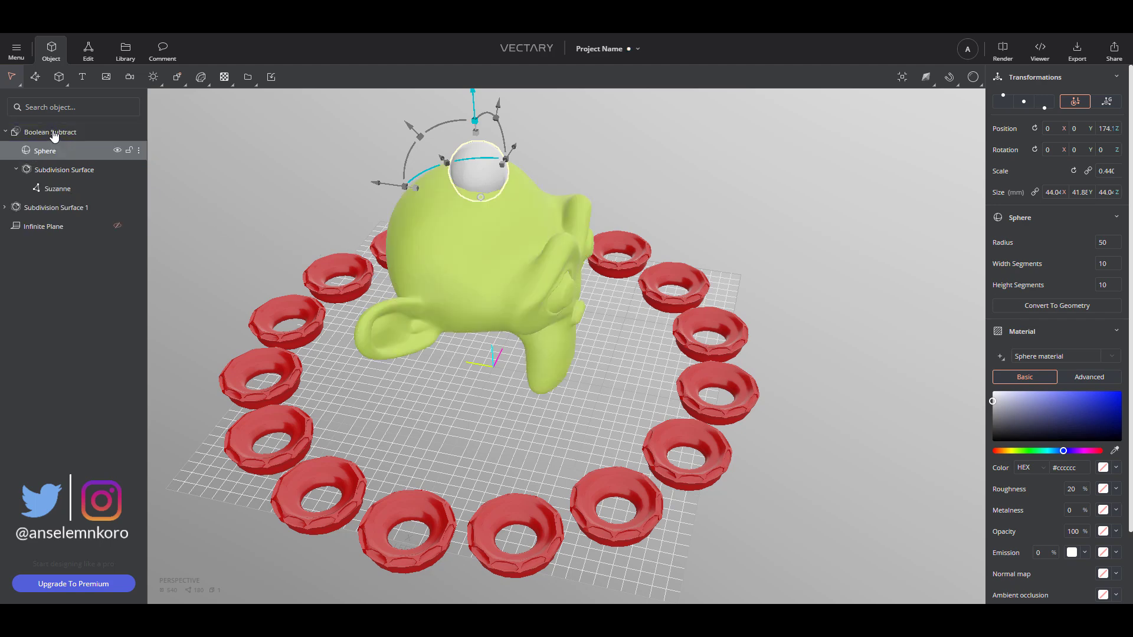
{"action": "left_click", "coordinate": [54, 135]}
{"action": "left_click_drag", "start_coordinate": [743, 180], "coordinate": [180, 168]}
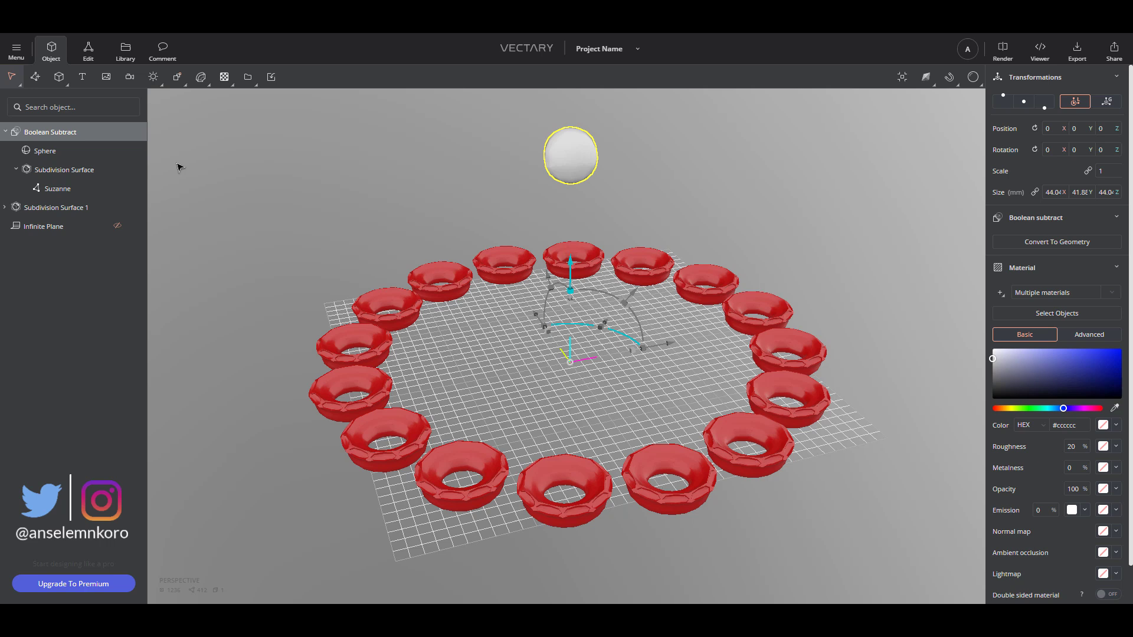
Reorder the Boolean Subtract's contents so the sphere sits below the head's Subdivision Surface, cutting the sphere out of the head
{"action": "left_click", "coordinate": [25, 169]}
{"action": "left_click", "coordinate": [44, 155]}
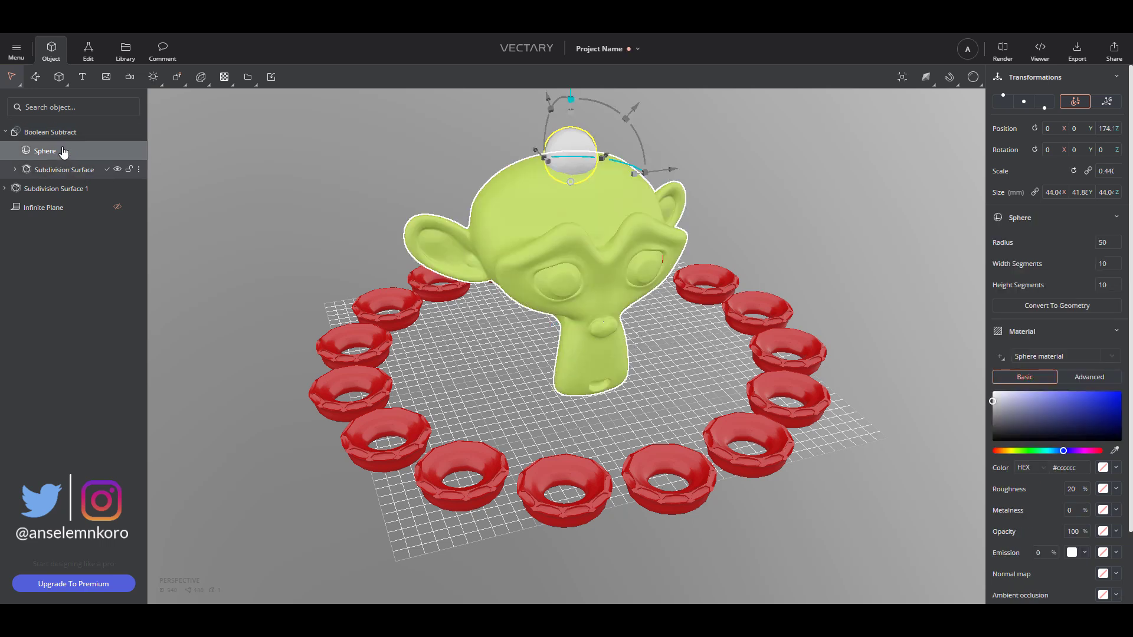
{"action": "left_click_drag", "start_coordinate": [64, 153], "coordinate": [65, 176]}
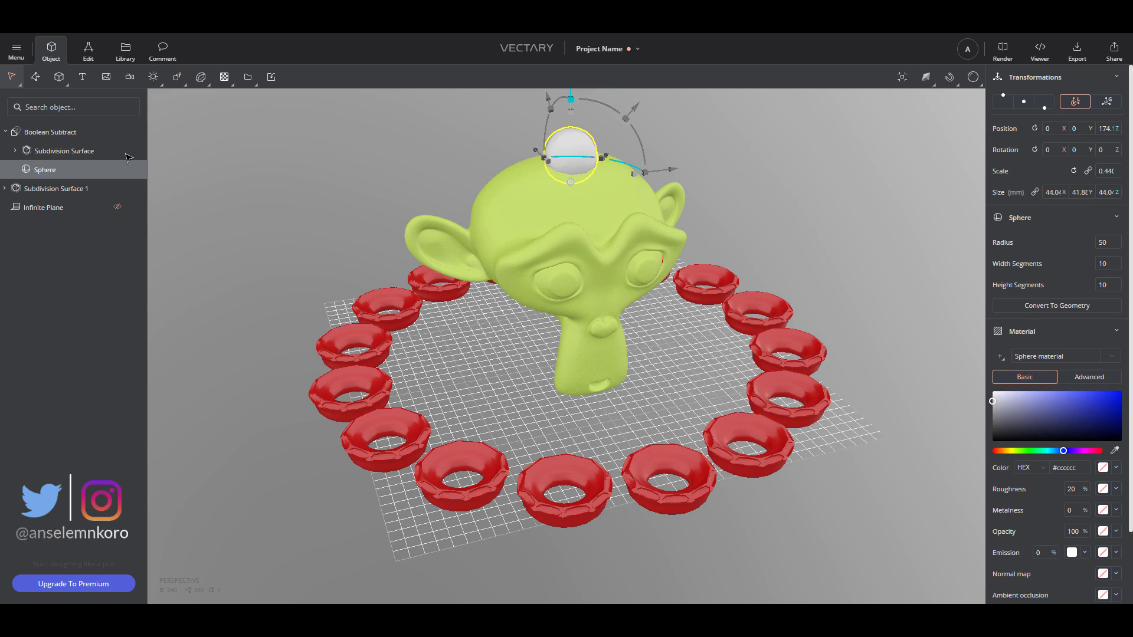
{"action": "left_click", "coordinate": [68, 134]}
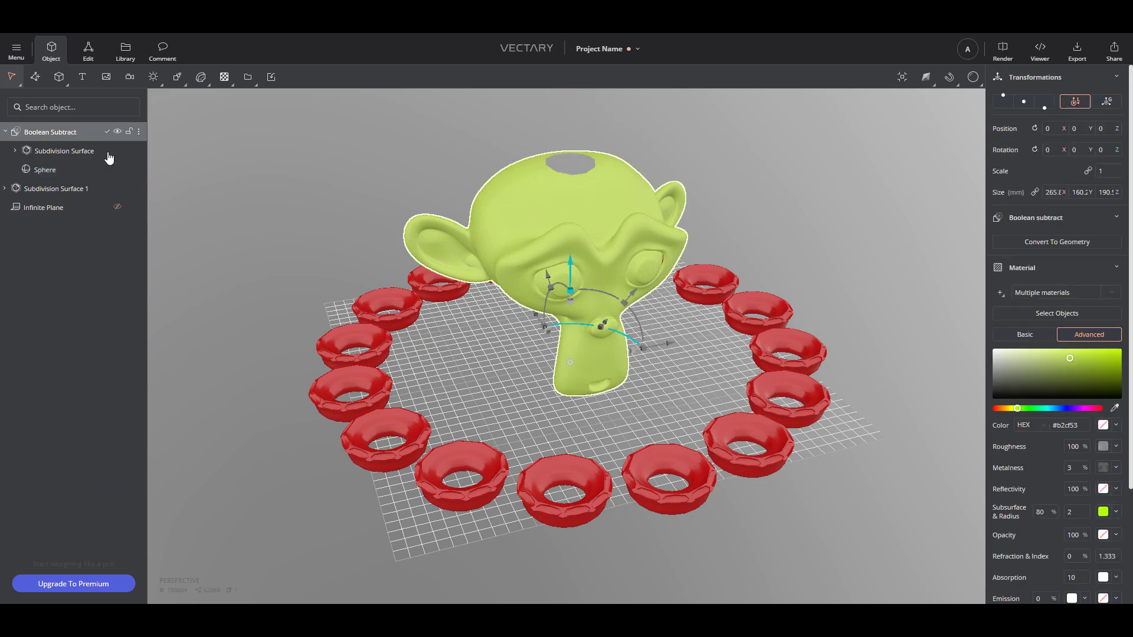
{"action": "left_click_drag", "start_coordinate": [812, 194], "coordinate": [614, 248]}
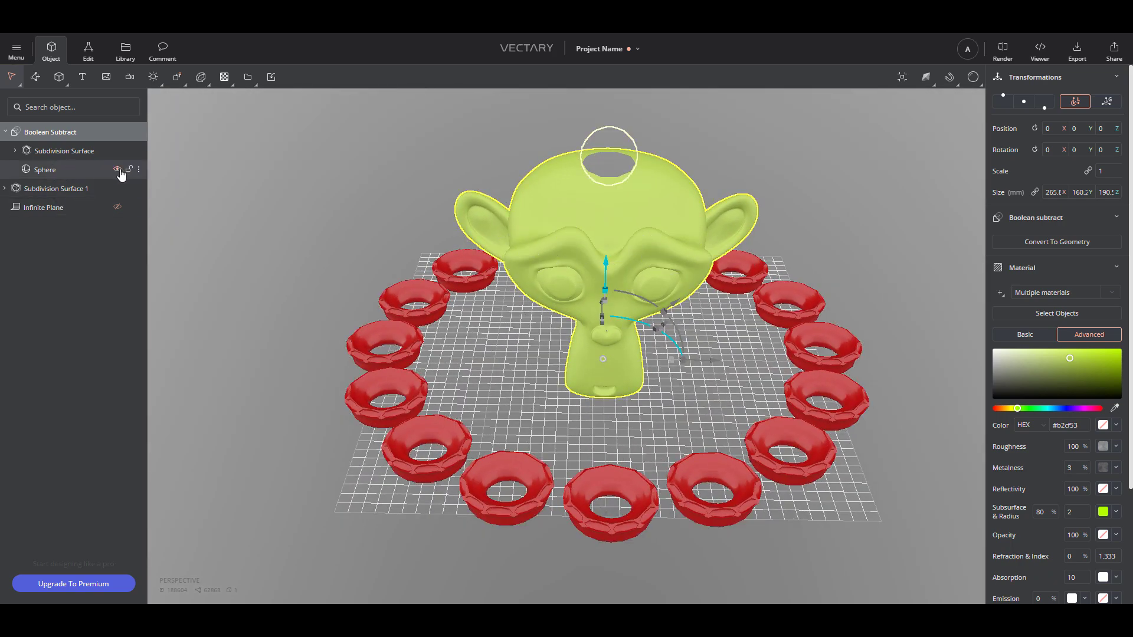
Hide the subtracting sphere, orbit around the monkey head to check the result, and deselect the Boolean Subtract
{"action": "left_click", "coordinate": [118, 169]}
{"action": "left_click_drag", "start_coordinate": [613, 331], "coordinate": [576, 397]}
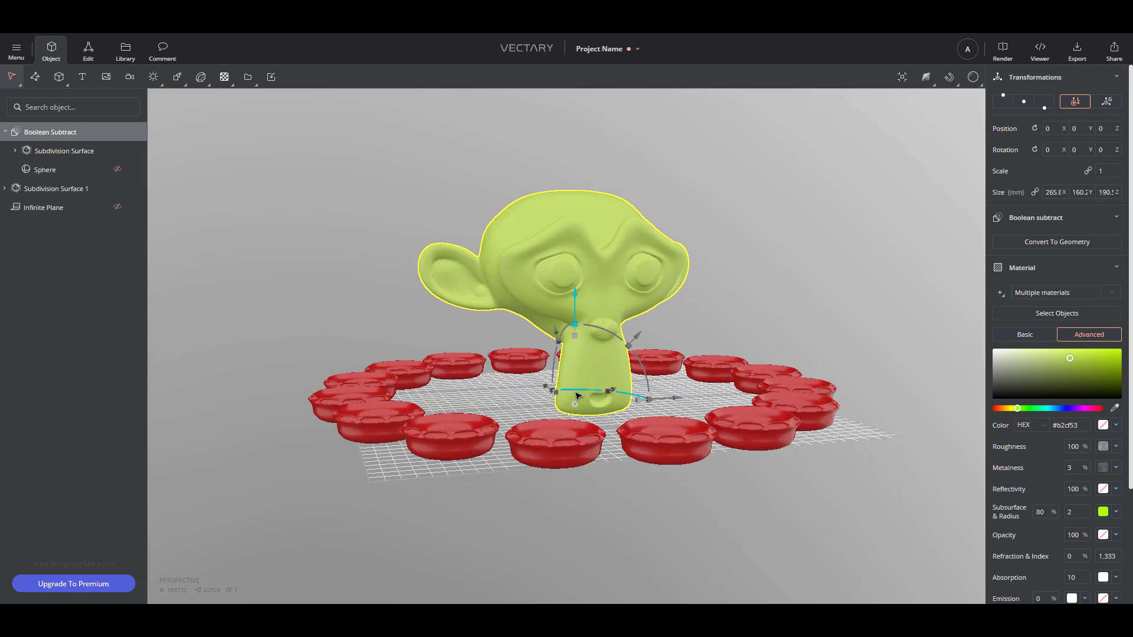
{"action": "left_click", "coordinate": [166, 109]}
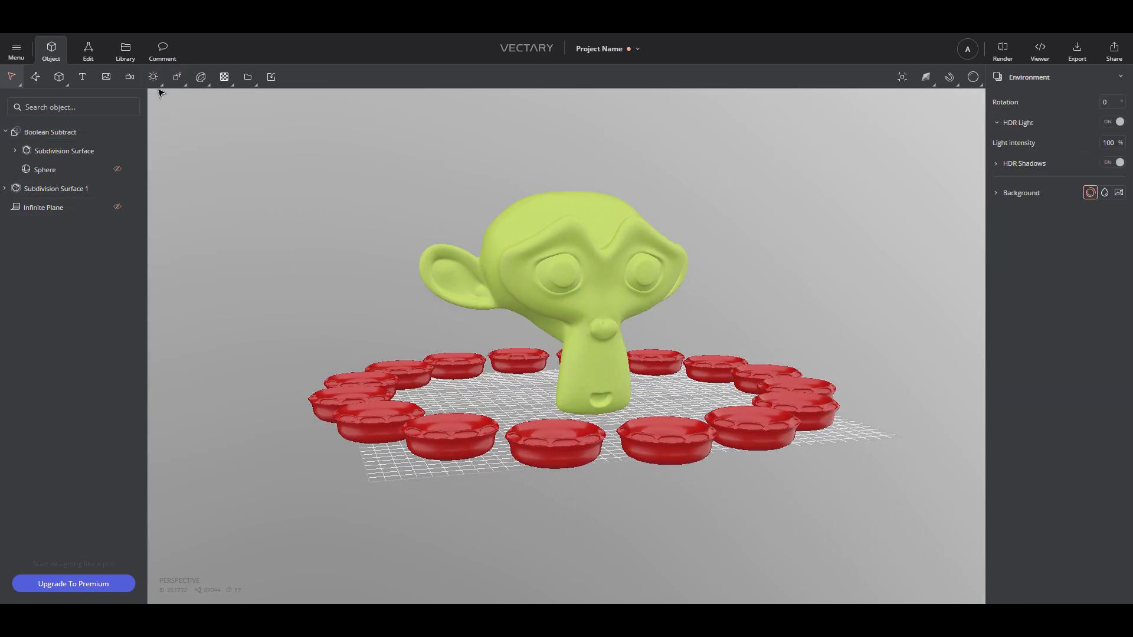
Add a Spot Light and raise it above the monkey head to a Z position of about 311
{"action": "mouse_move", "coordinate": [154, 81]}
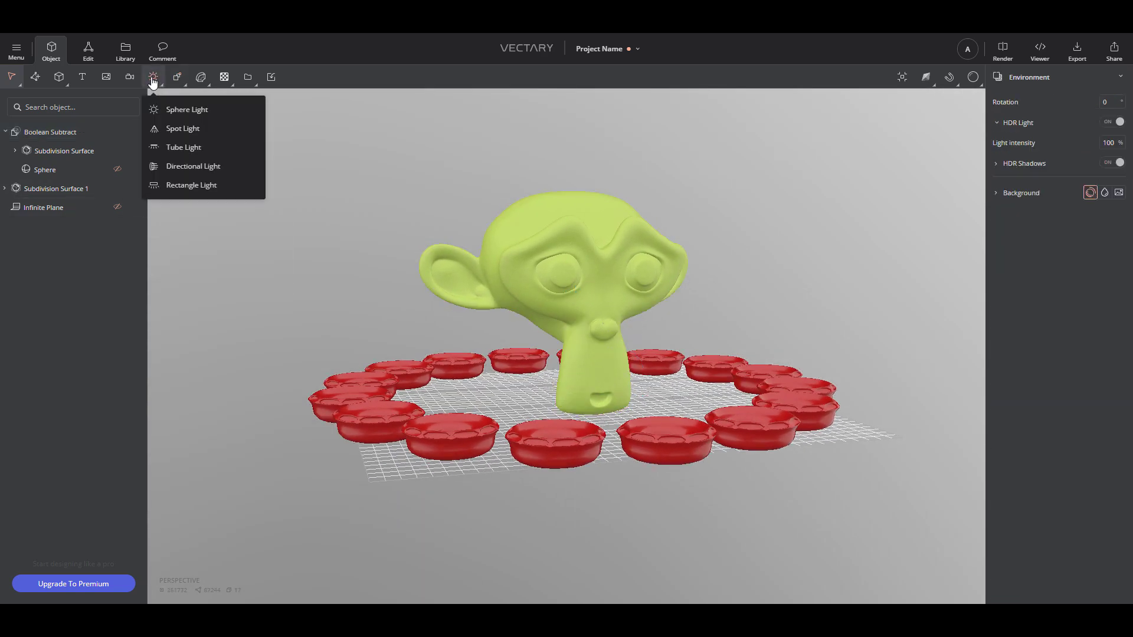
{"action": "left_click", "coordinate": [171, 130]}
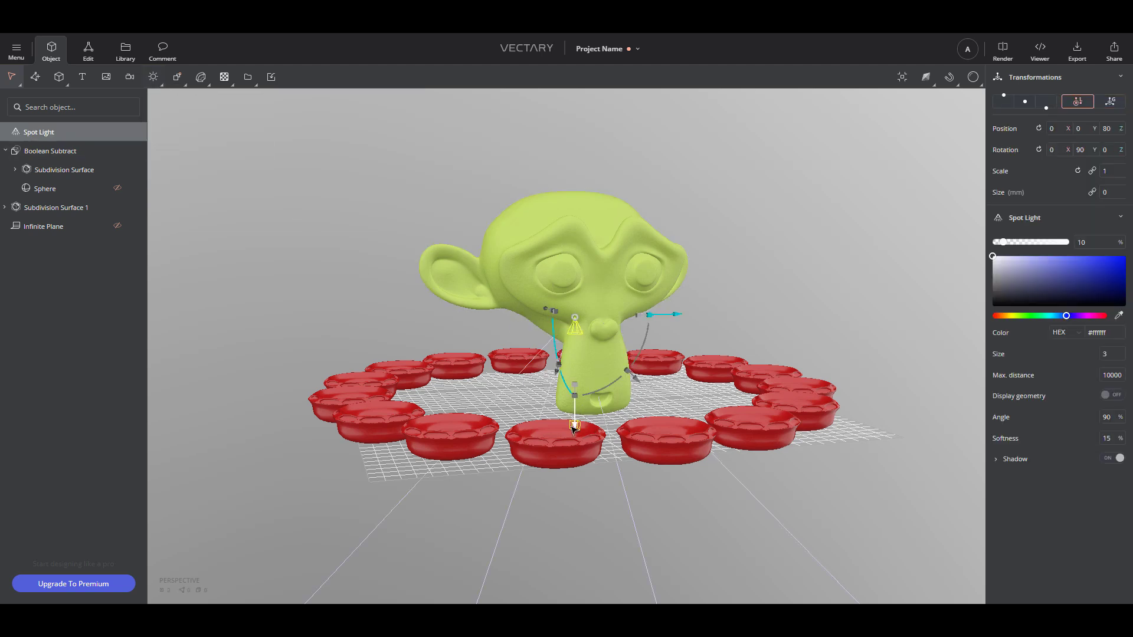
{"action": "left_click_drag", "start_coordinate": [573, 427], "coordinate": [565, 173]}
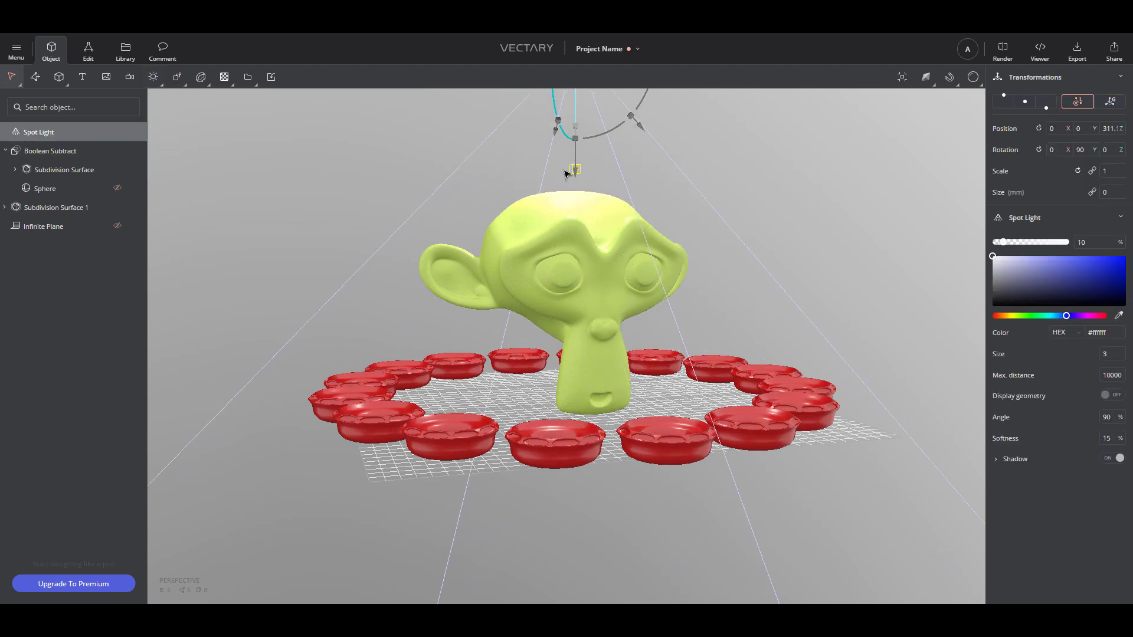
Add a perspective camera, enter its view, and orbit to frame the monkey head and the ring of tori
{"action": "left_click", "coordinate": [130, 78]}
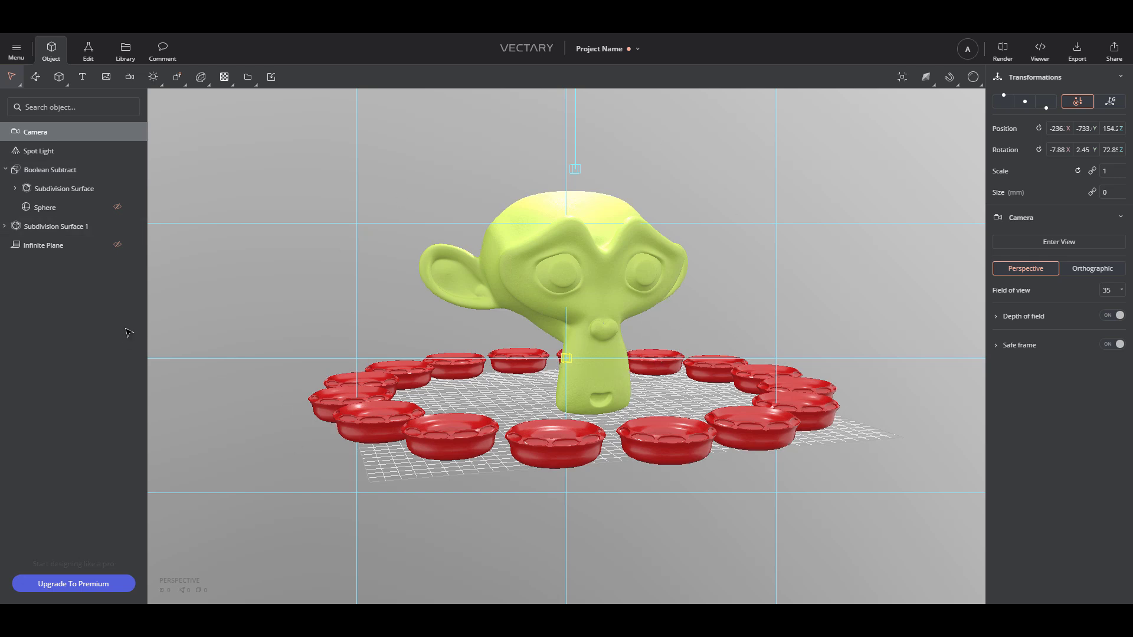
{"action": "mouse_move", "coordinate": [110, 136]}
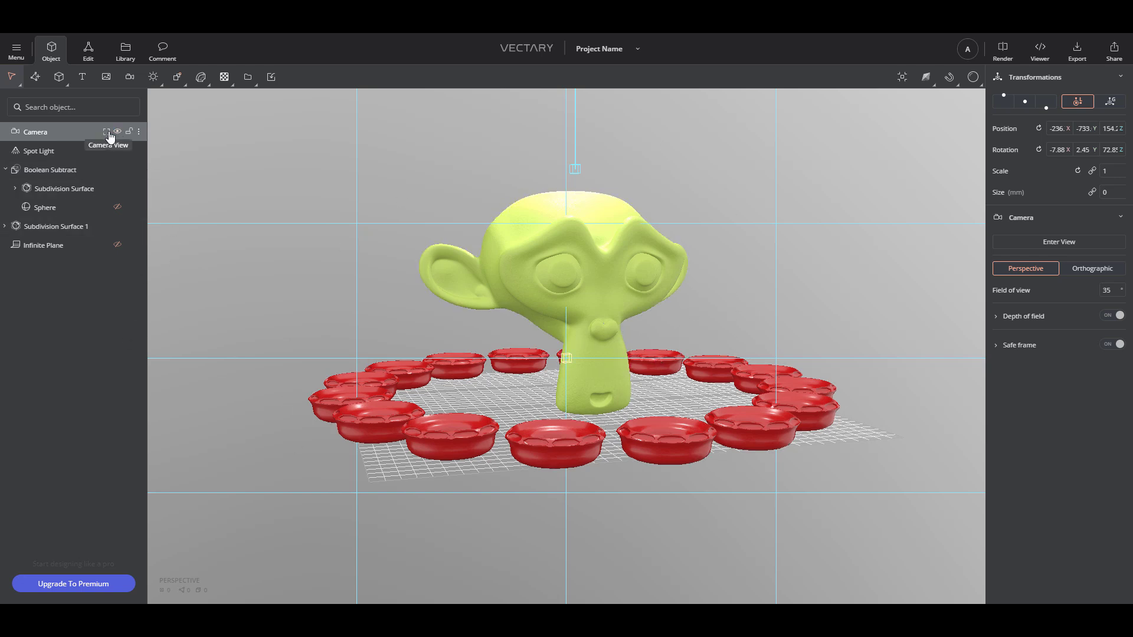
{"action": "left_click", "coordinate": [106, 133]}
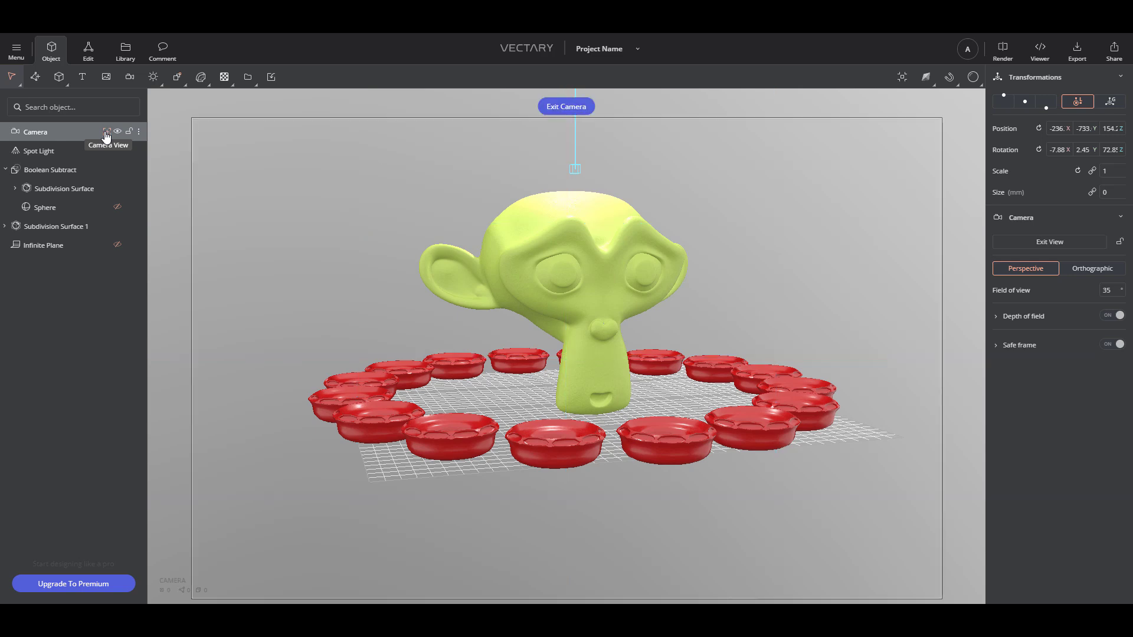
{"action": "left_click_drag", "start_coordinate": [809, 284], "coordinate": [708, 403]}
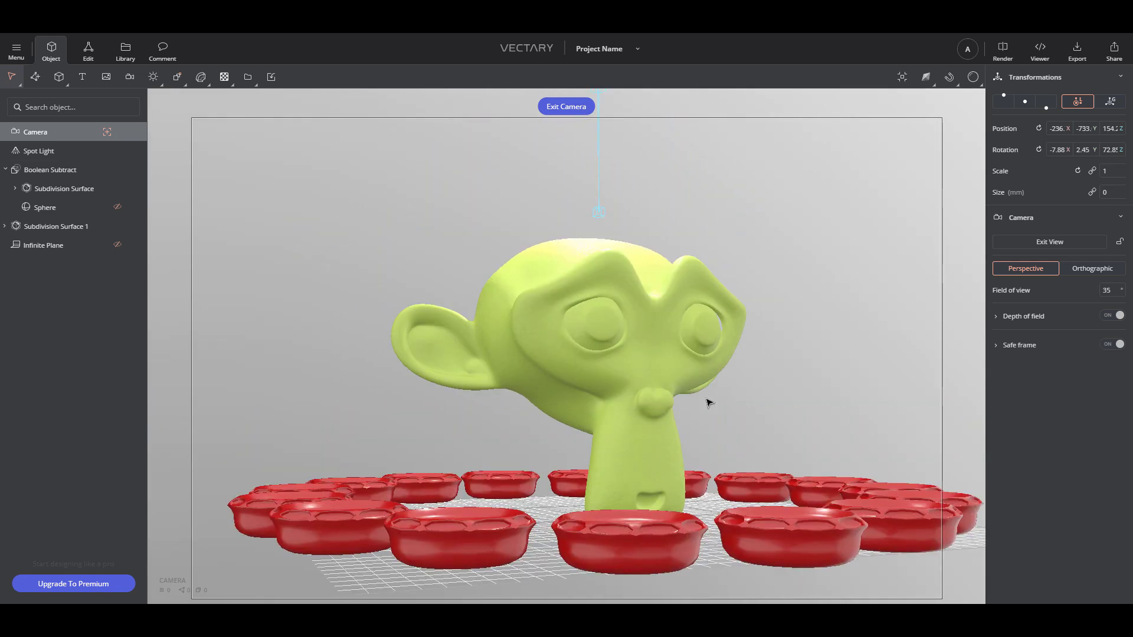
Make the Infinite Plane visible and reframe the camera view on the head and surrounding tori
{"action": "left_click", "coordinate": [117, 245]}
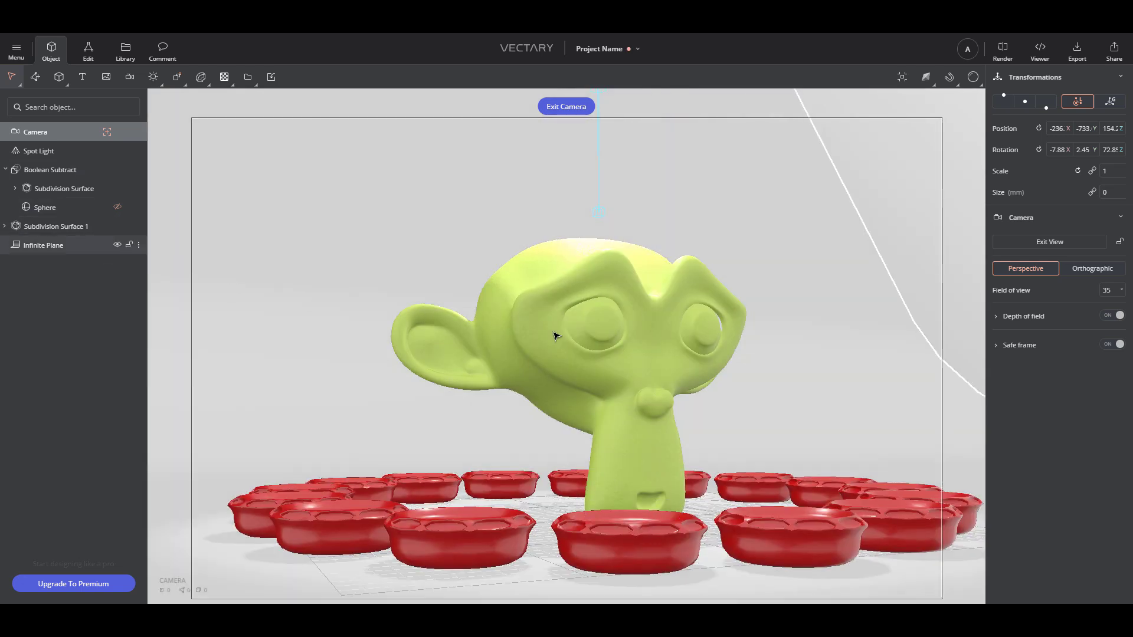
{"action": "mouse_move", "coordinate": [793, 317]}
{"action": "left_mouse_down"}
{"action": "mouse_move", "coordinate": [744, 316]}
{"action": "mouse_move", "coordinate": [816, 326]}
{"action": "mouse_move", "coordinate": [767, 337]}
{"action": "mouse_move", "coordinate": [786, 335]}
{"action": "left_mouse_up"}
{"action": "left_click_drag", "start_coordinate": [791, 379], "coordinate": [728, 375]}
{"action": "mouse_move", "coordinate": [759, 369]}
{"action": "left_mouse_down"}
{"action": "mouse_move", "coordinate": [743, 380]}
{"action": "mouse_move", "coordinate": [768, 381]}
{"action": "left_mouse_up"}
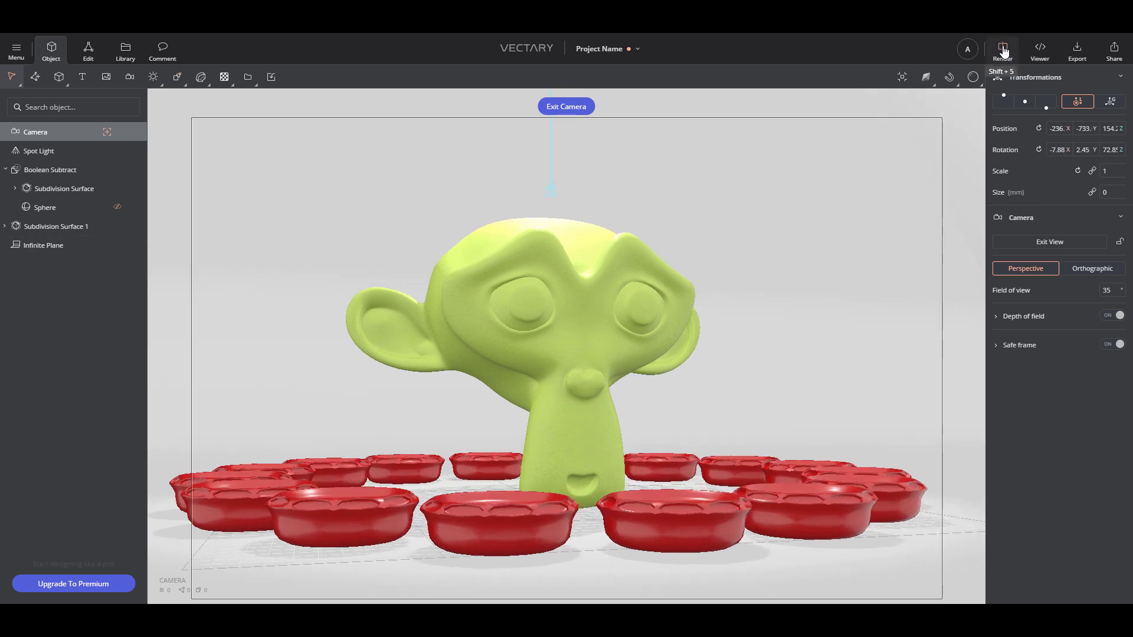
Start an Instant render preview and raise its quality from Low through Medium to High
{"action": "left_click", "coordinate": [972, 78]}
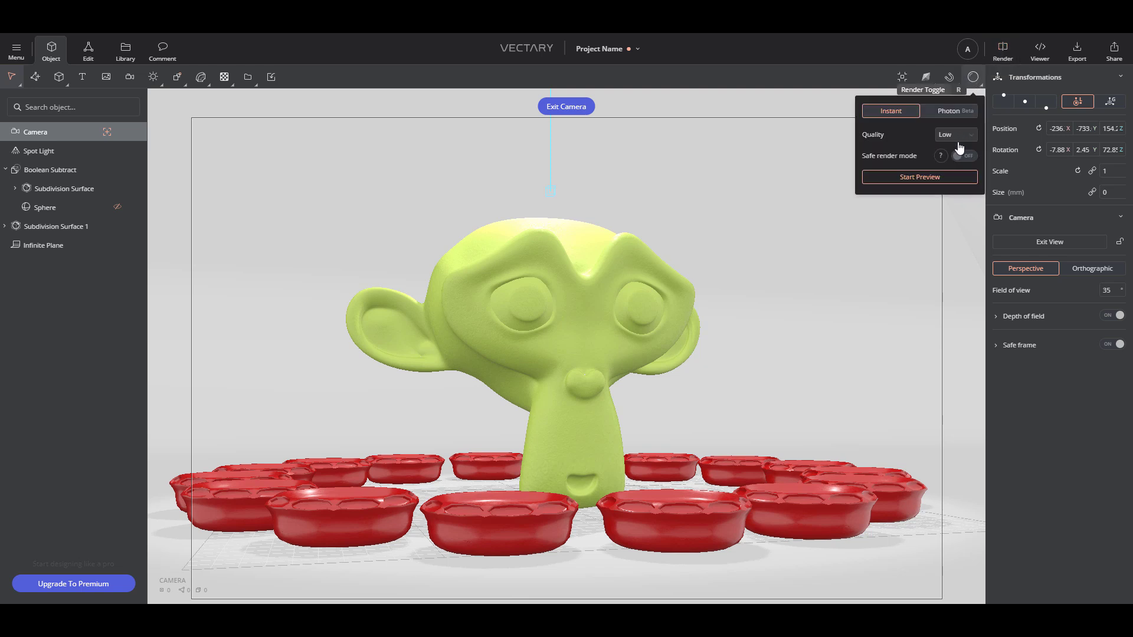
{"action": "left_click", "coordinate": [913, 177]}
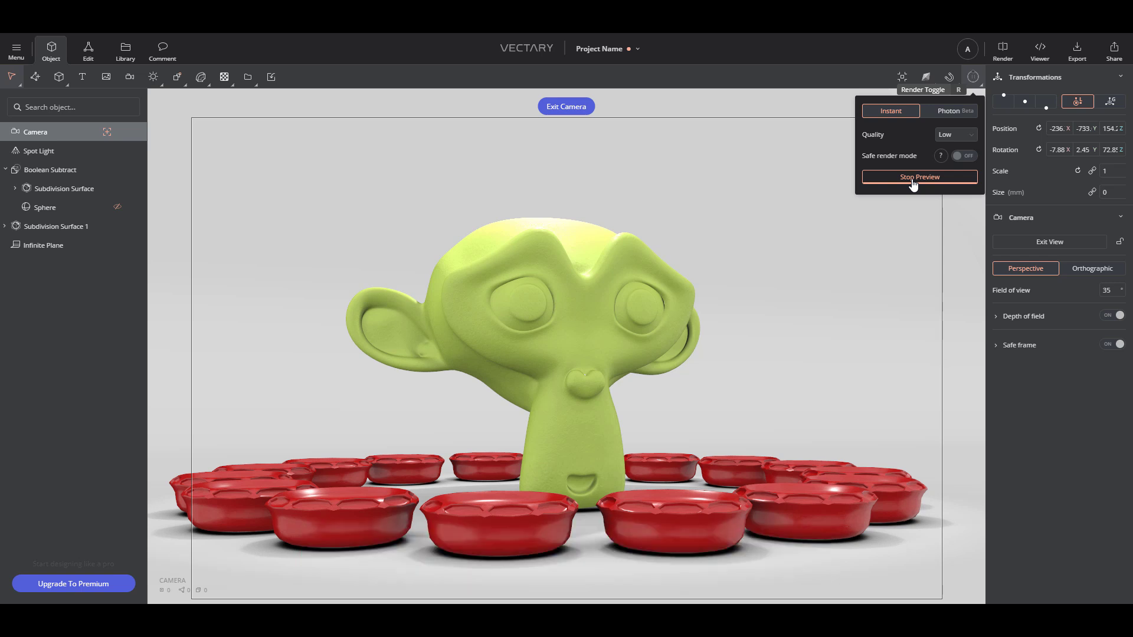
{"action": "left_click", "coordinate": [945, 135]}
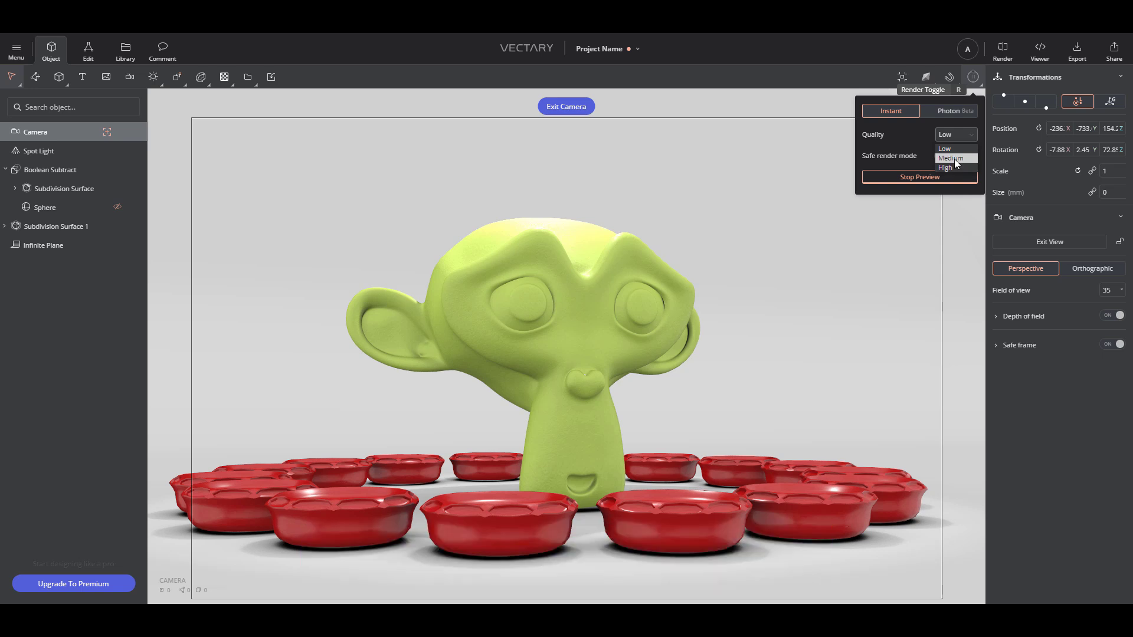
{"action": "left_click", "coordinate": [952, 158]}
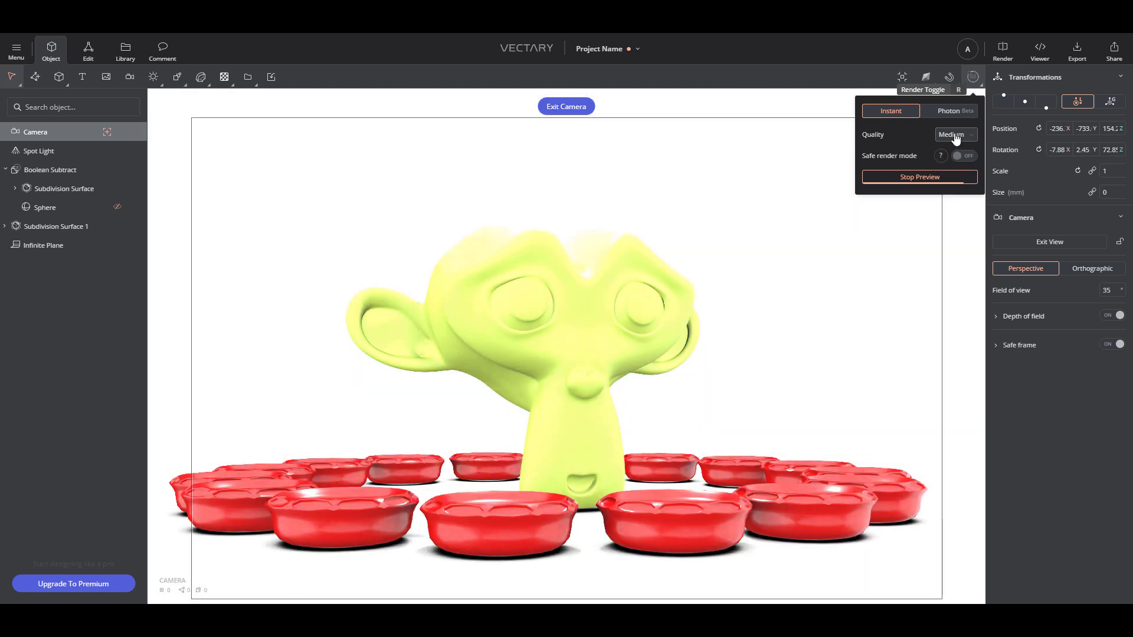
{"action": "left_click", "coordinate": [955, 135]}
{"action": "left_click", "coordinate": [952, 170]}
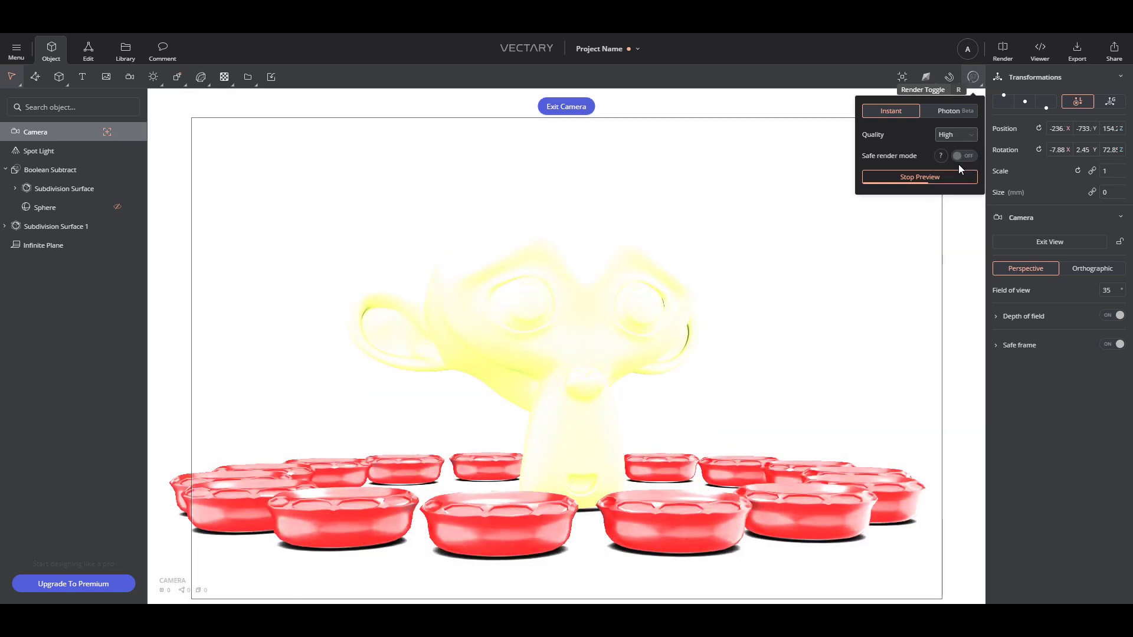
Set the Spot Light to 3% intensity with the red color #f25c4b, and preview the scene with the Instant renderer at High quality
{"action": "left_click", "coordinate": [56, 151]}
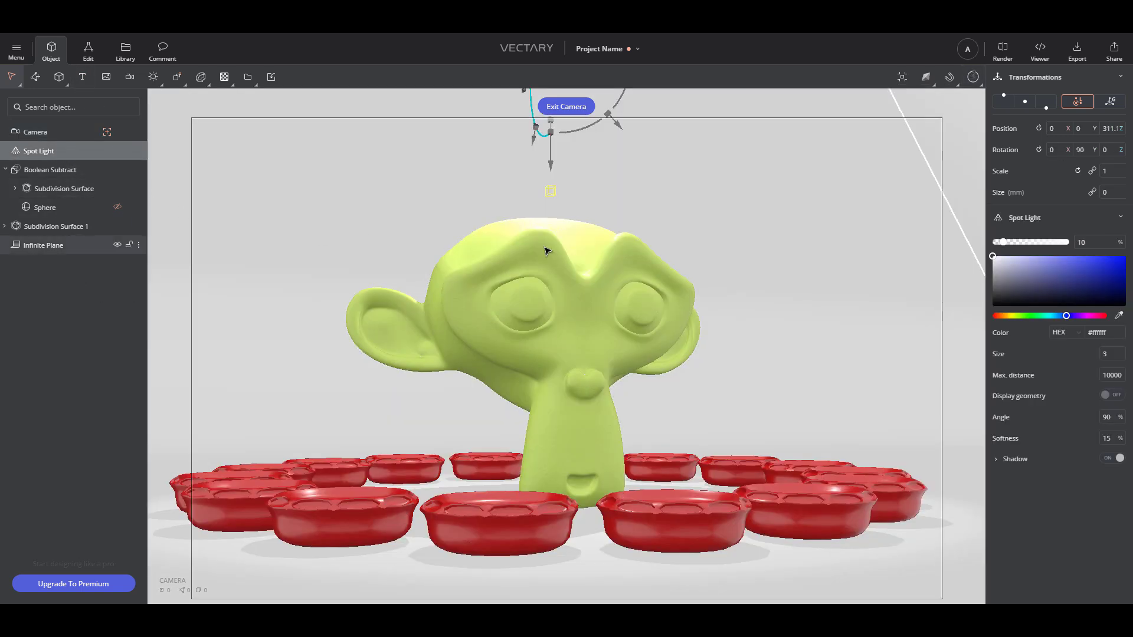
{"action": "left_click_drag", "start_coordinate": [1003, 246], "coordinate": [1001, 250]}
{"action": "left_click_drag", "start_coordinate": [1015, 317], "coordinate": [997, 316]}
{"action": "left_click", "coordinate": [1094, 265]}
{"action": "left_click_drag", "start_coordinate": [1095, 266], "coordinate": [1085, 259]}
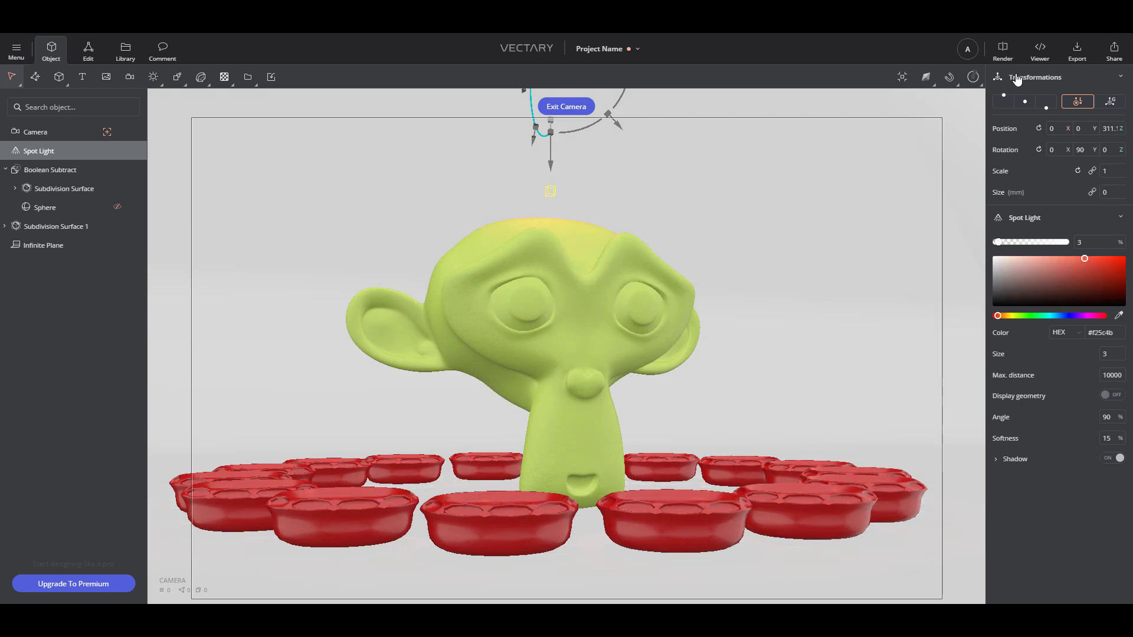
{"action": "left_click", "coordinate": [970, 82]}
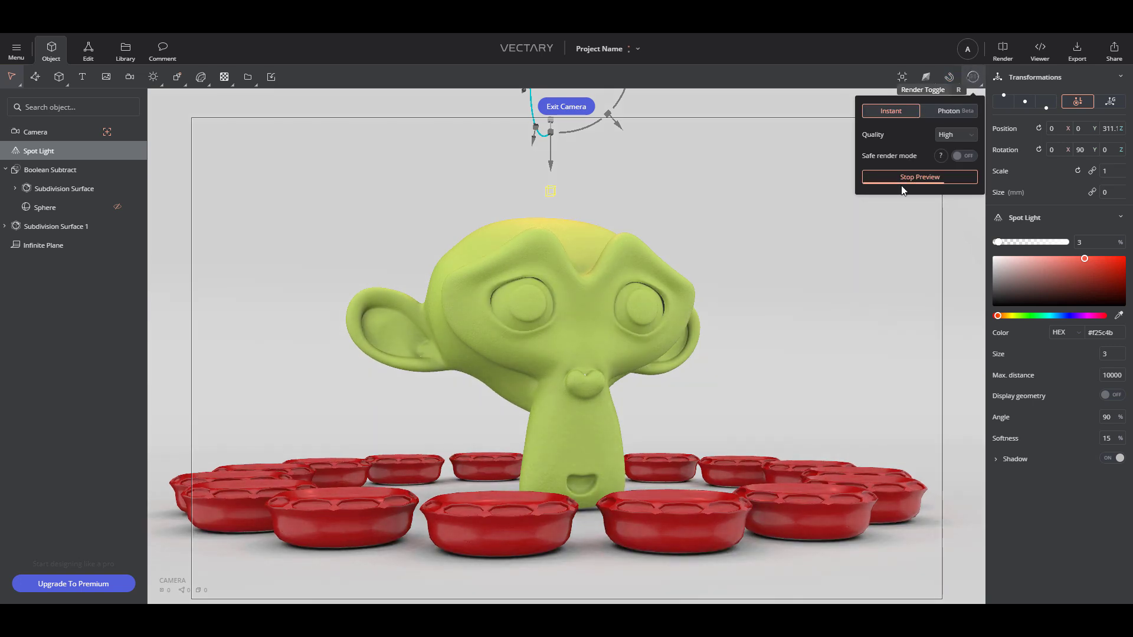
{"action": "left_click", "coordinate": [902, 181]}
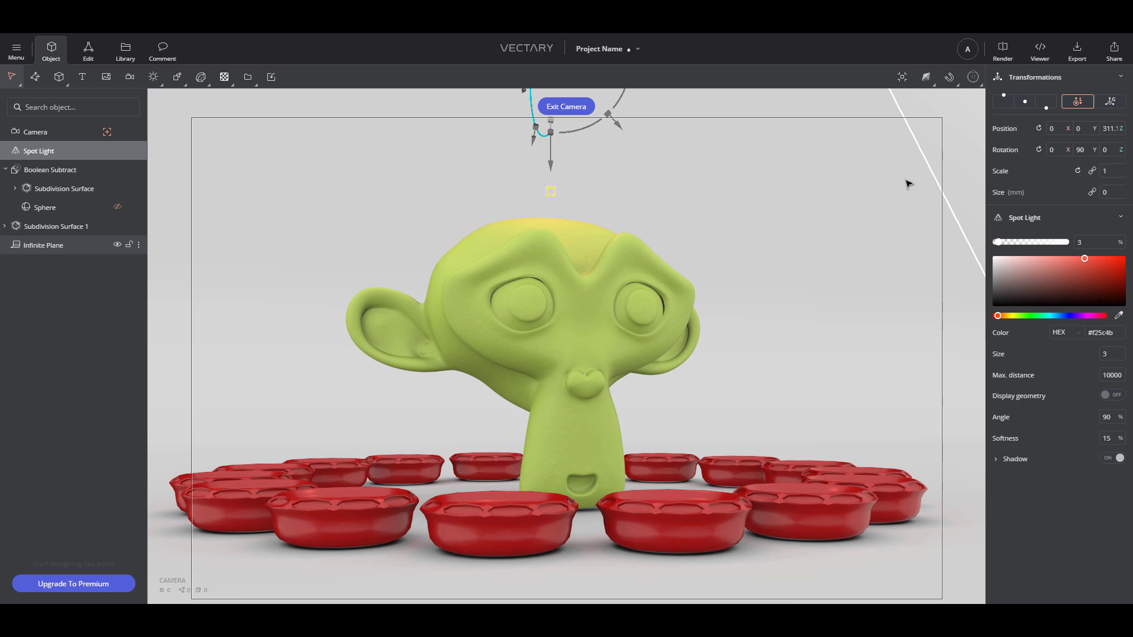
Open the 3D export formats and the sharing options
{"action": "left_click", "coordinate": [1081, 57]}
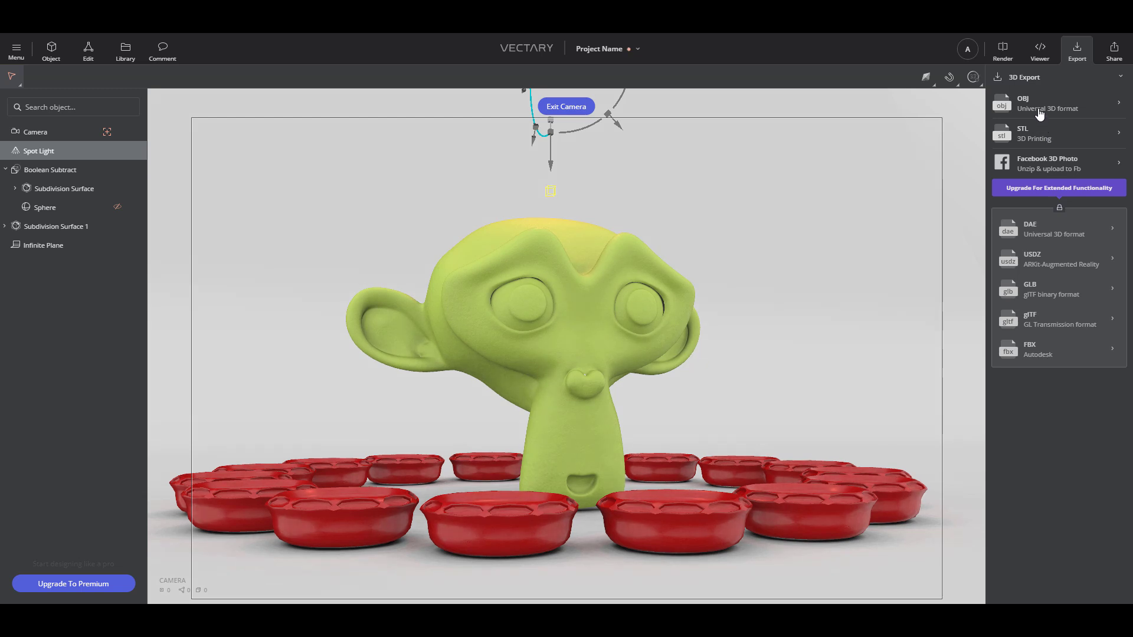
{"action": "left_click", "coordinate": [1114, 57]}
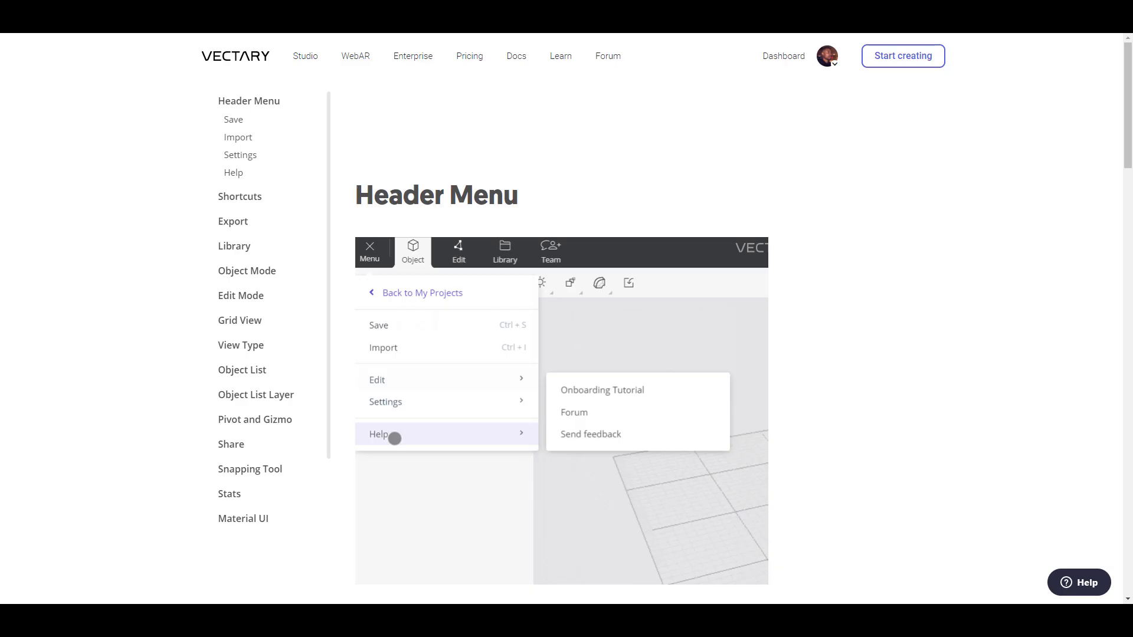
Look through the Header Menu documentation page and compare the Free, Premium and Enterprise plans on the Pricing page
{"action": "scroll", "coordinate": [269, 164], "scroll_direction": "down", "scroll_amount": 20}
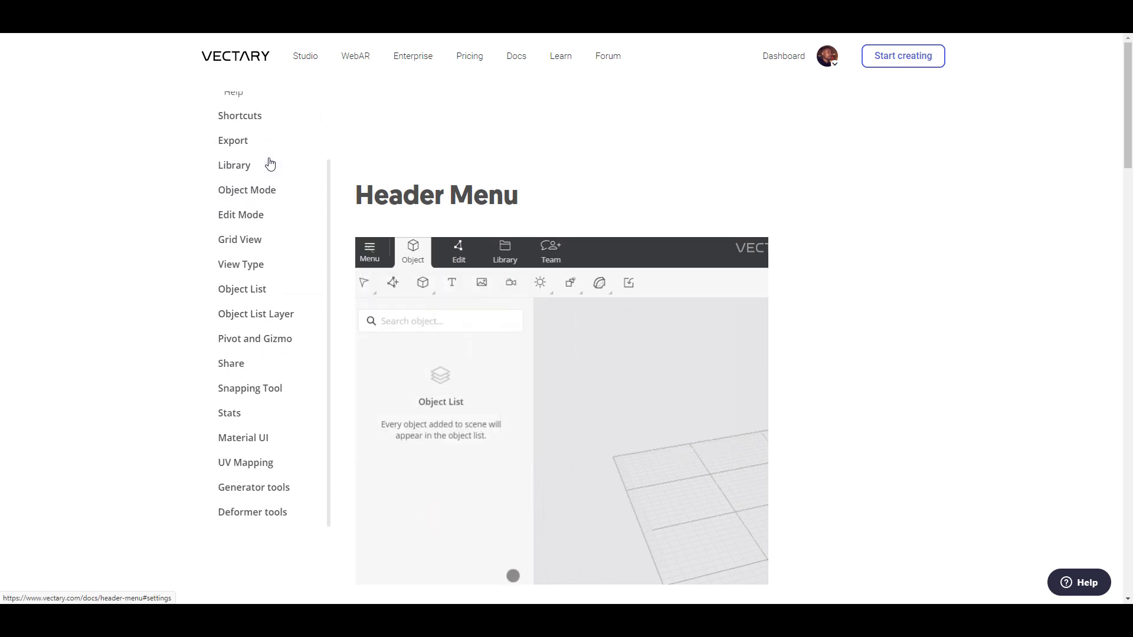
{"action": "scroll", "coordinate": [269, 163], "scroll_direction": "down", "scroll_amount": 10}
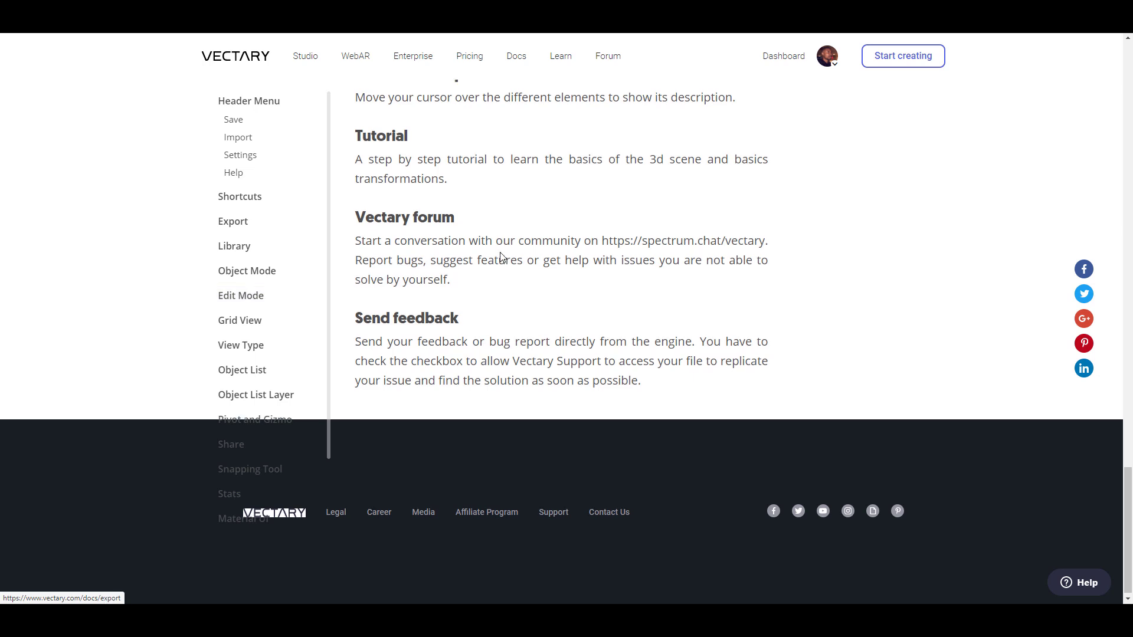
{"action": "scroll", "coordinate": [506, 258], "scroll_direction": "up", "scroll_amount": 2}
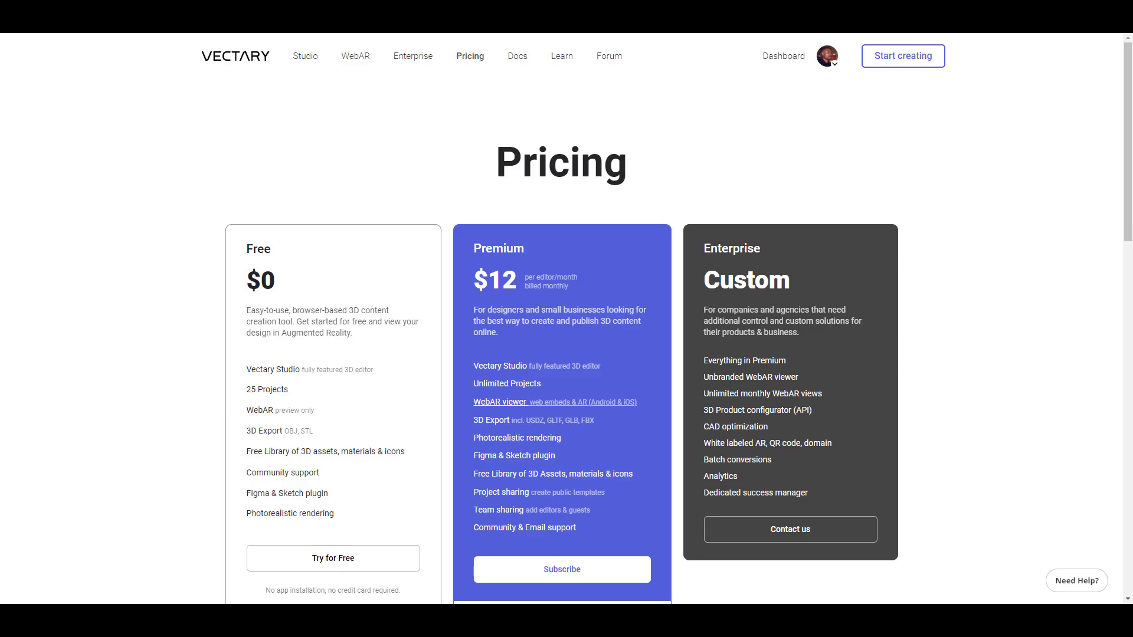
{"action": "scroll", "coordinate": [344, 240], "scroll_direction": "down", "scroll_amount": 7}
{"action": "scroll", "coordinate": [352, 338], "scroll_direction": "up", "scroll_amount": 7}
{"action": "scroll", "coordinate": [505, 264], "scroll_direction": "down", "scroll_amount": 4}
{"action": "scroll", "coordinate": [568, 310], "scroll_direction": "up", "scroll_amount": 3}
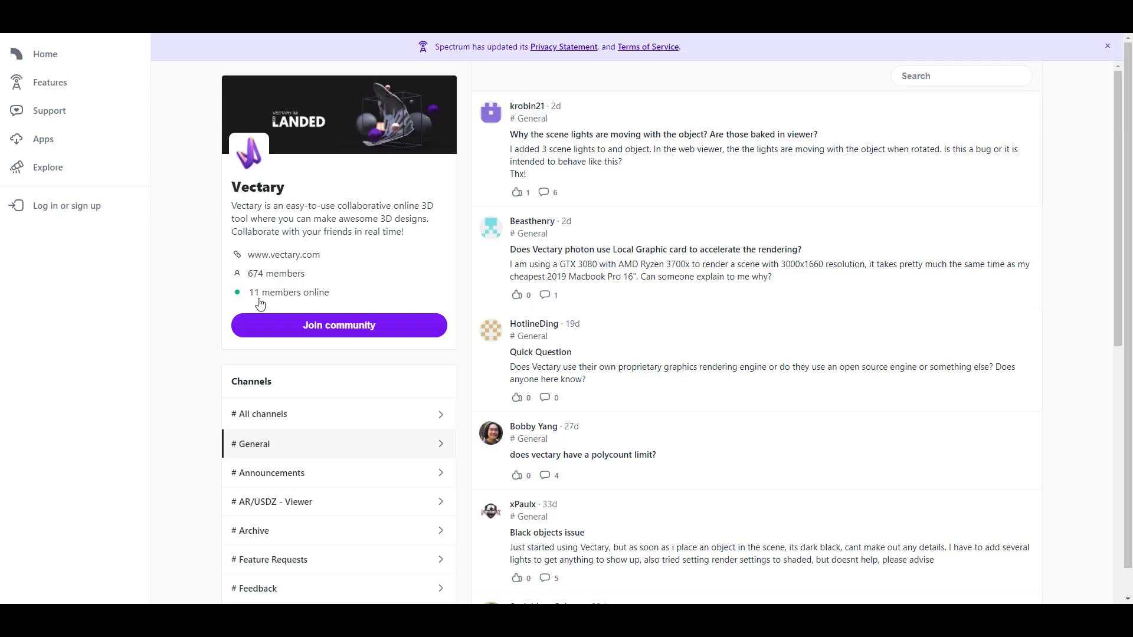
Browse the discussion threads in the General channel of the Vectary community forum on Spectrum
{"action": "scroll", "coordinate": [259, 299], "scroll_direction": "down", "scroll_amount": 4}
{"action": "scroll", "coordinate": [389, 378], "scroll_direction": "up", "scroll_amount": 4}
{"action": "scroll", "coordinate": [627, 437], "scroll_direction": "down", "scroll_amount": 8}
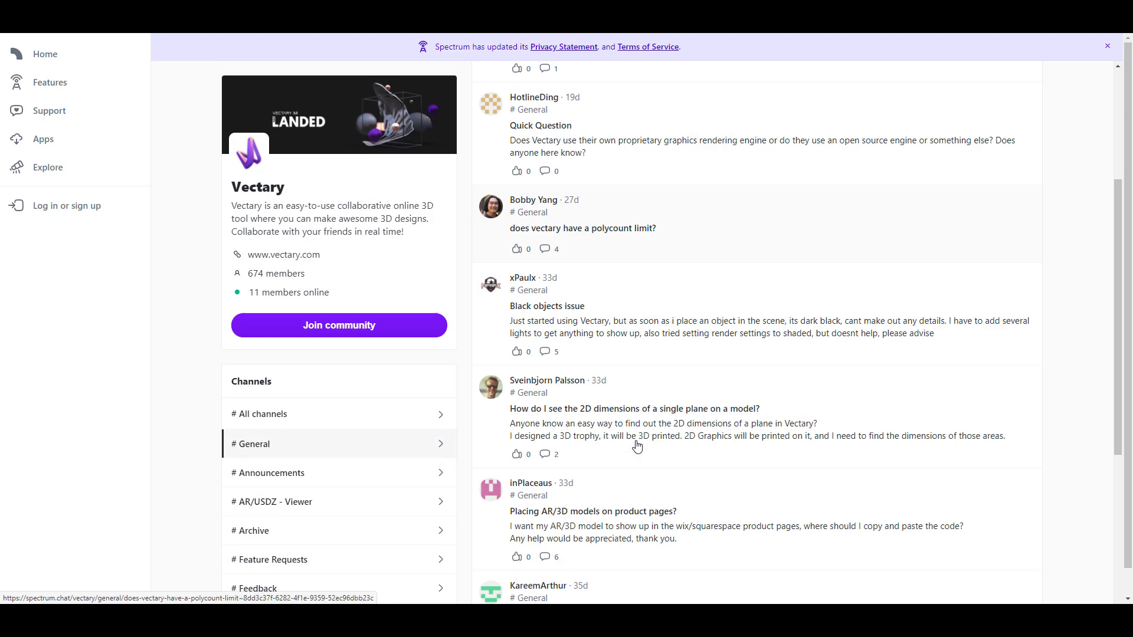
{"action": "scroll", "coordinate": [634, 448], "scroll_direction": "up", "scroll_amount": 6}
{"action": "scroll", "coordinate": [678, 354], "scroll_direction": "up", "scroll_amount": 3}
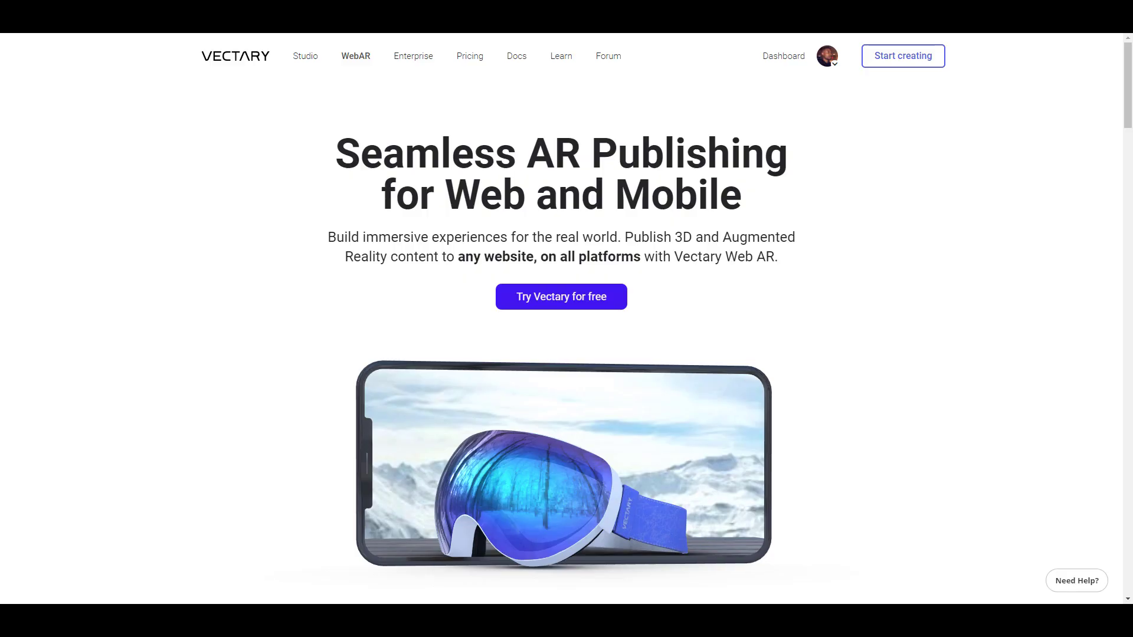
Look over the WebAR and Studio product pages on the Vectary website to examine their features
{"action": "scroll", "coordinate": [665, 245], "scroll_direction": "down", "scroll_amount": 8}
{"action": "scroll", "coordinate": [667, 250], "scroll_direction": "up", "scroll_amount": 1}
{"action": "scroll", "coordinate": [670, 253], "scroll_direction": "down", "scroll_amount": 8}
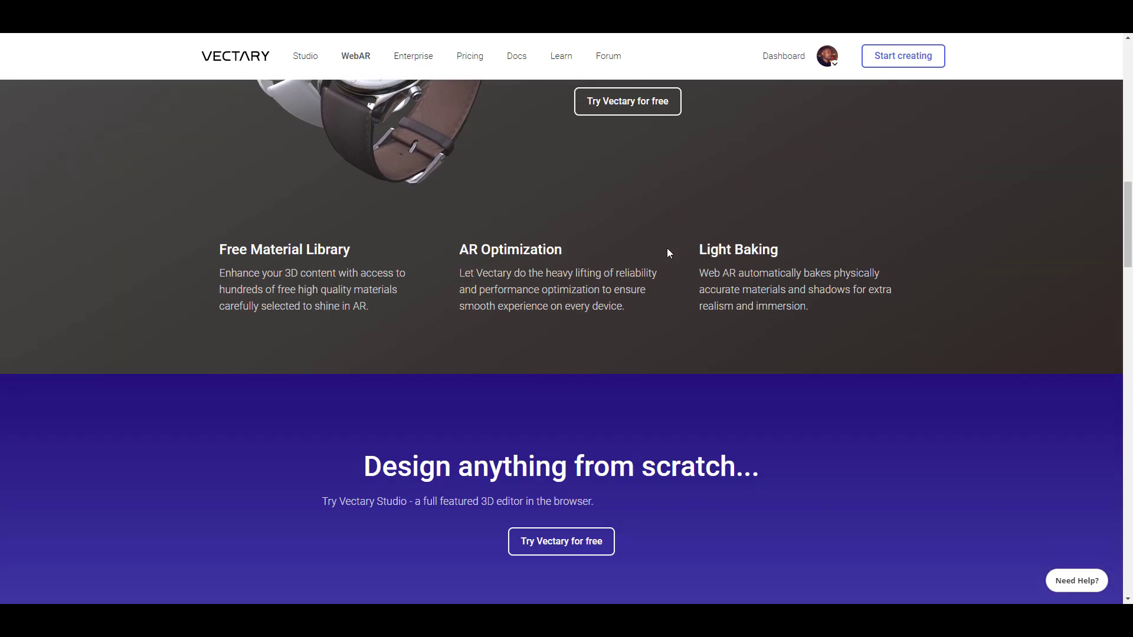
{"action": "scroll", "coordinate": [667, 251], "scroll_direction": "up", "scroll_amount": 15}
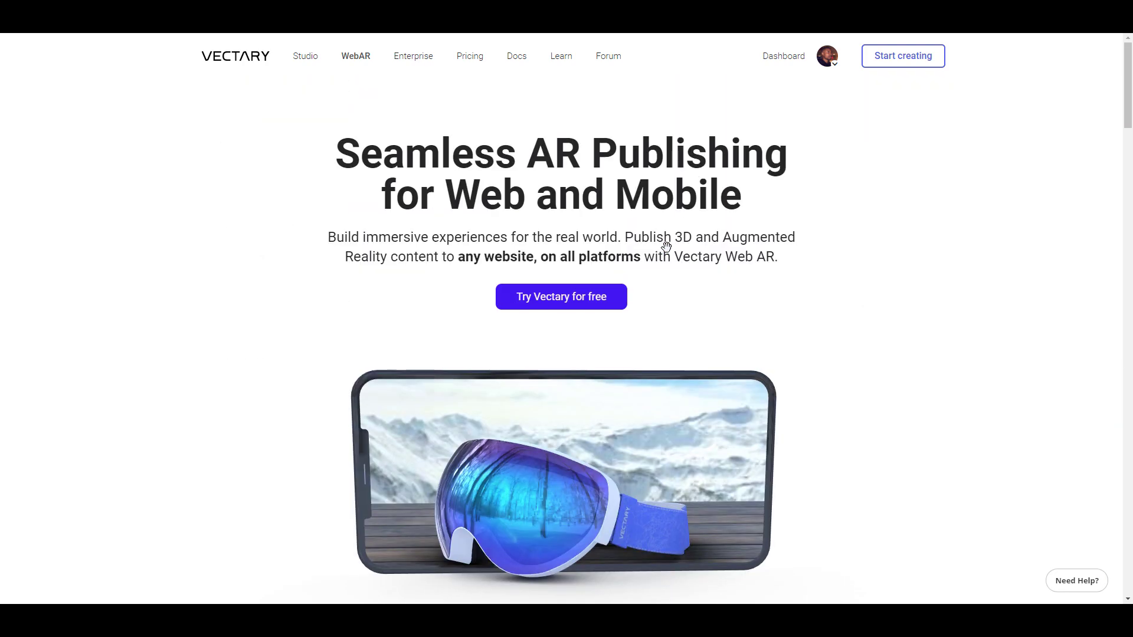
{"action": "scroll", "coordinate": [666, 245], "scroll_direction": "down", "scroll_amount": 10}
{"action": "scroll", "coordinate": [669, 253], "scroll_direction": "up", "scroll_amount": 8}
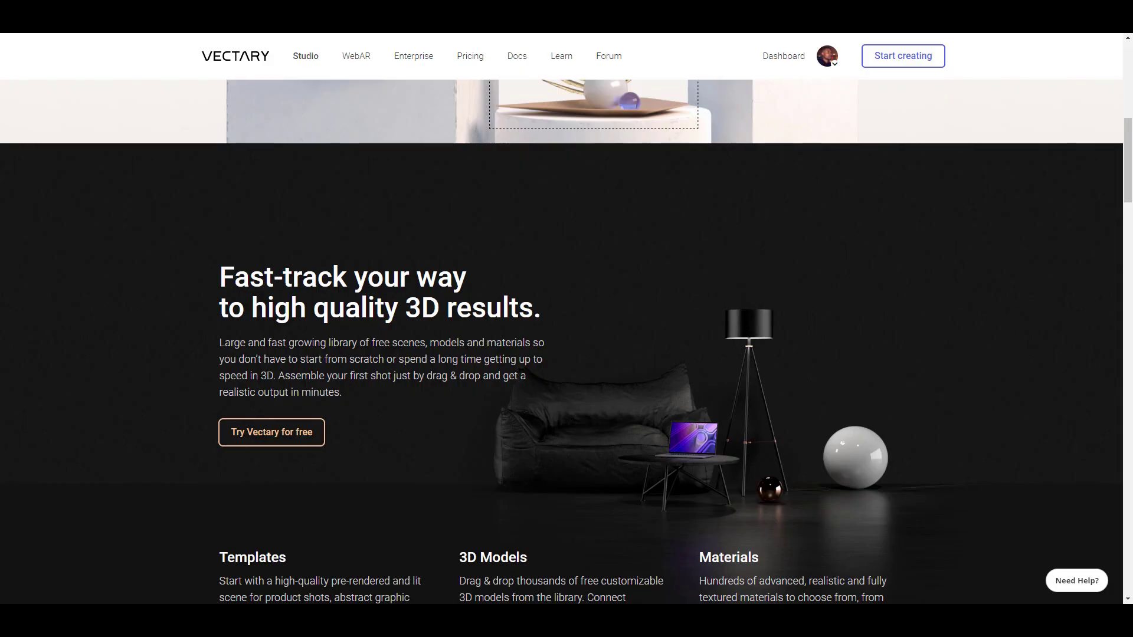
{"action": "scroll", "coordinate": [638, 353], "scroll_direction": "up", "scroll_amount": 3}
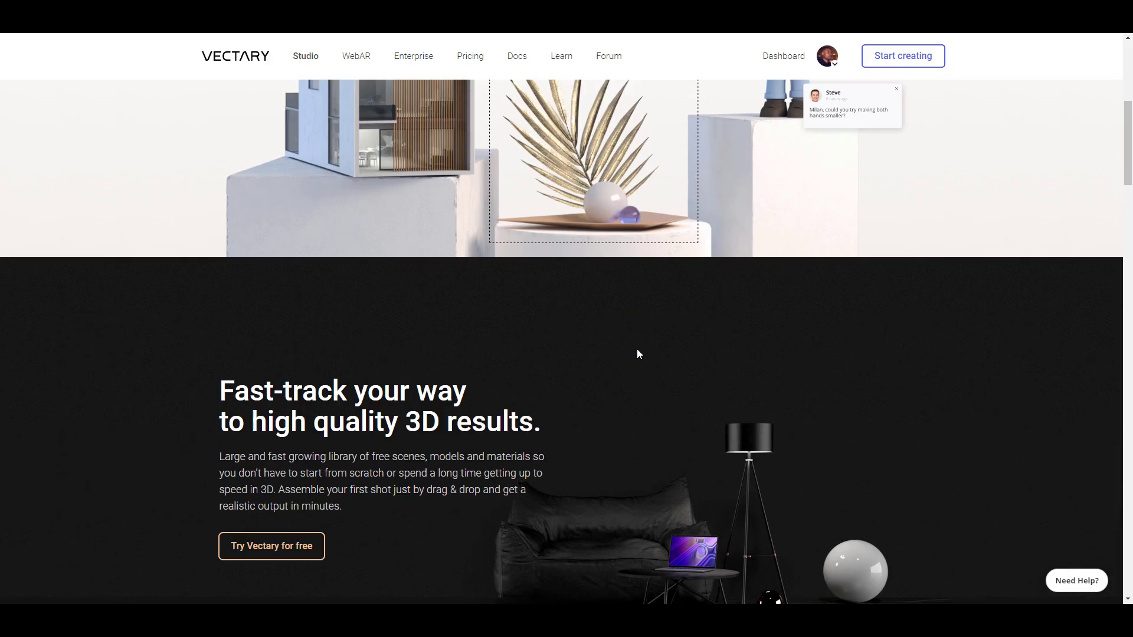
{"action": "scroll", "coordinate": [636, 348], "scroll_direction": "down", "scroll_amount": 10}
{"action": "scroll", "coordinate": [636, 348], "scroll_direction": "up", "scroll_amount": 5}
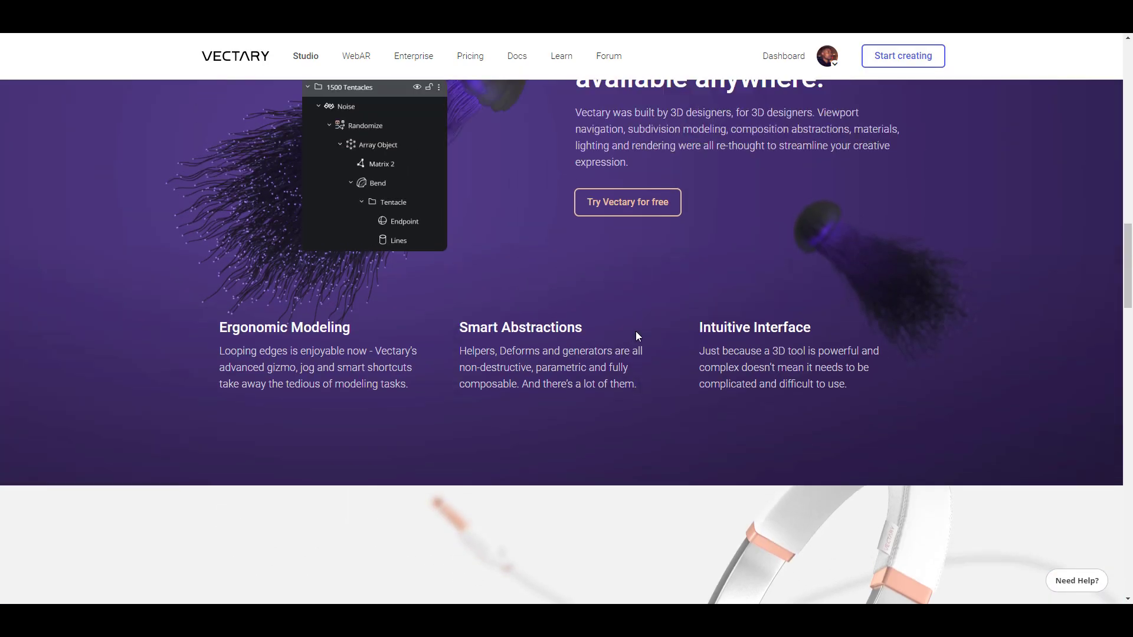
{"action": "scroll", "coordinate": [635, 331], "scroll_direction": "up", "scroll_amount": 6}
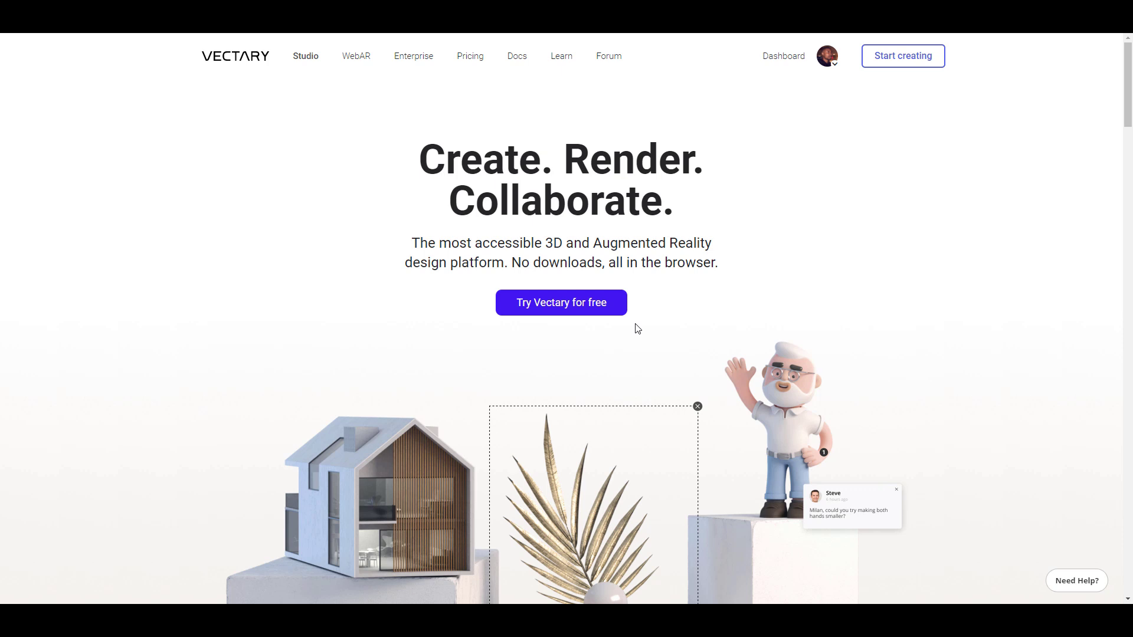